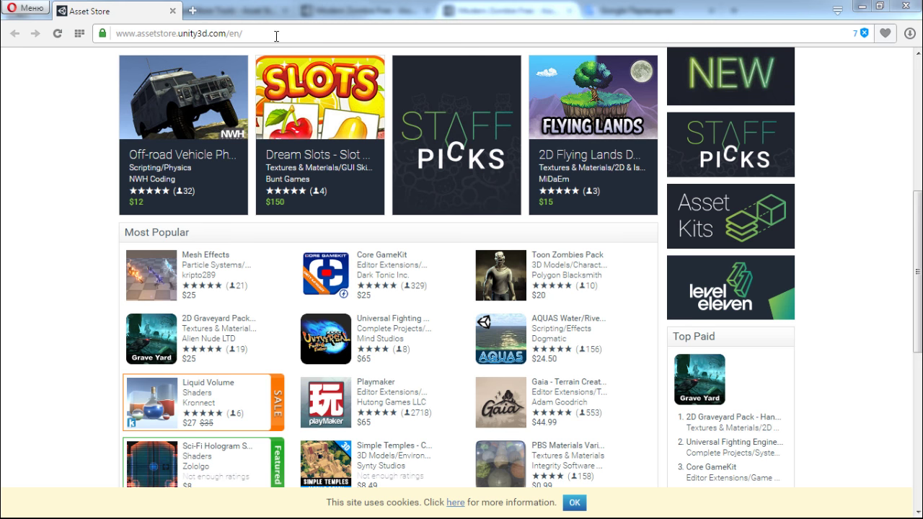
Open the publisher login in a new tab and start registering a new Unity ID.
click(245, 33)
click(344, 28)
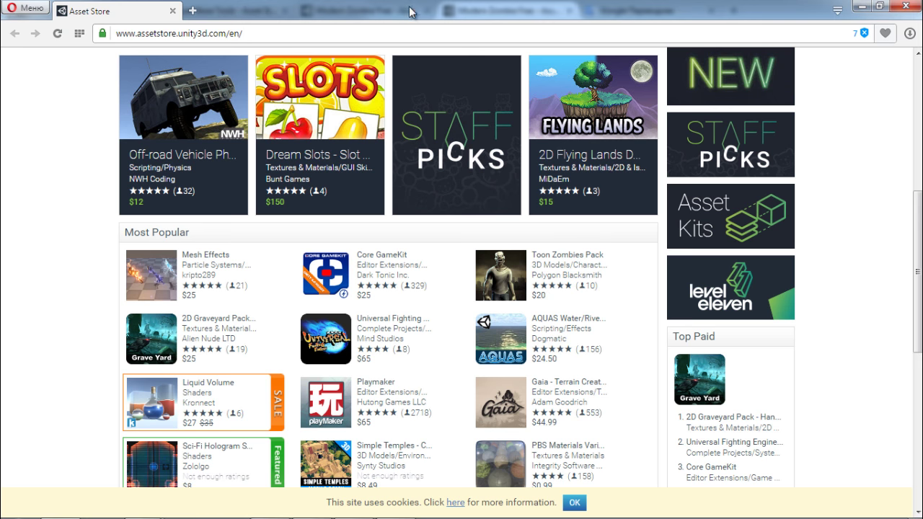
drag(918, 241, 918, 105)
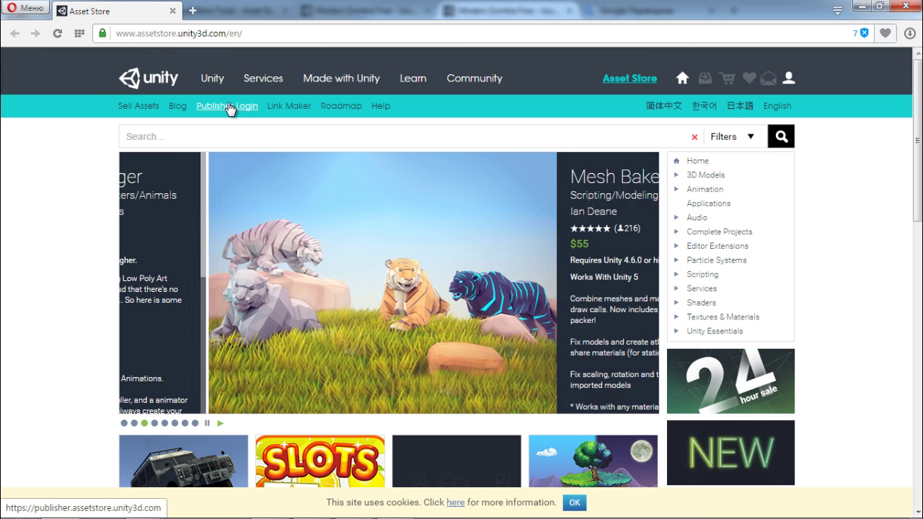
click(238, 108)
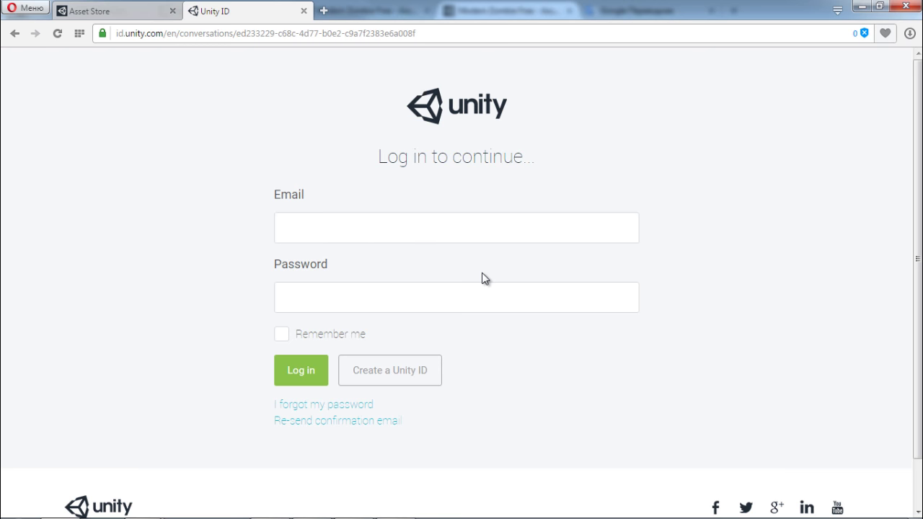
click(419, 383)
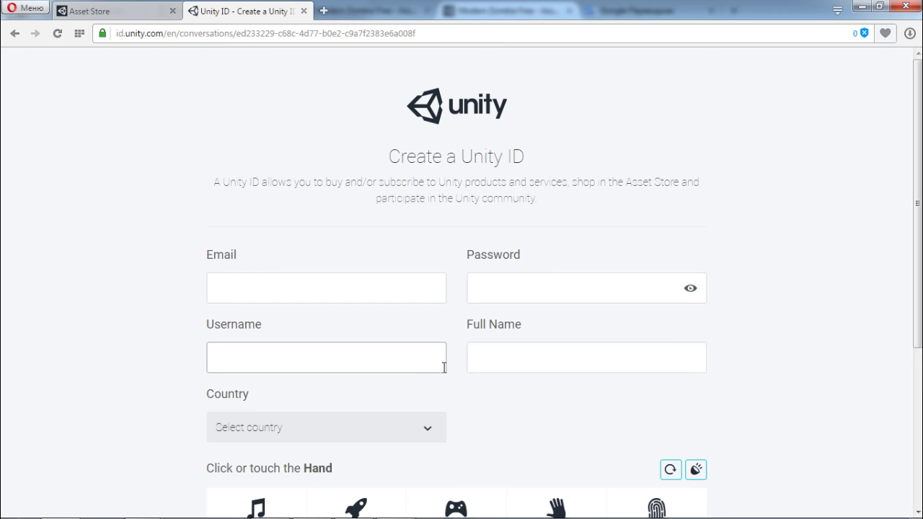
Fill in the registration form, agree to the Unity Terms of Use and submit it.
click(425, 431)
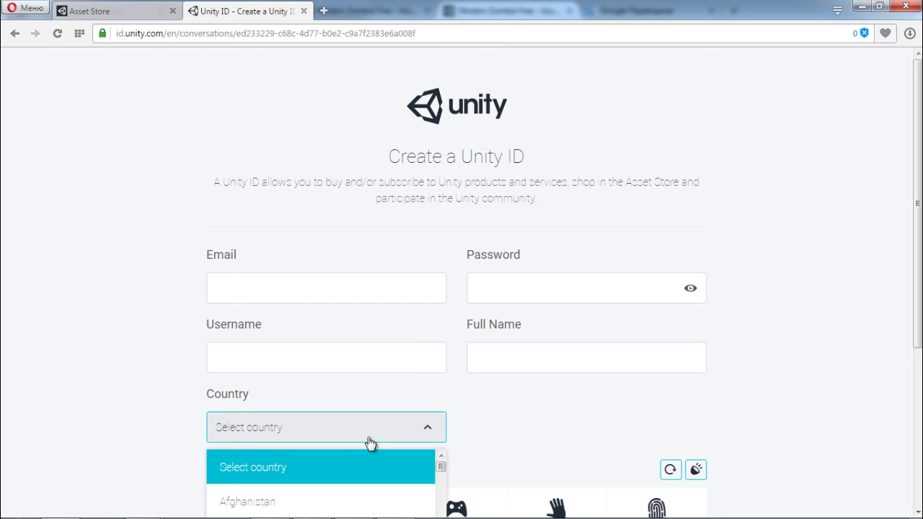
scroll(367, 440, down, 1)
scroll(370, 431, down, 1)
scroll(363, 406, down, 5)
scroll(347, 437, down, 4)
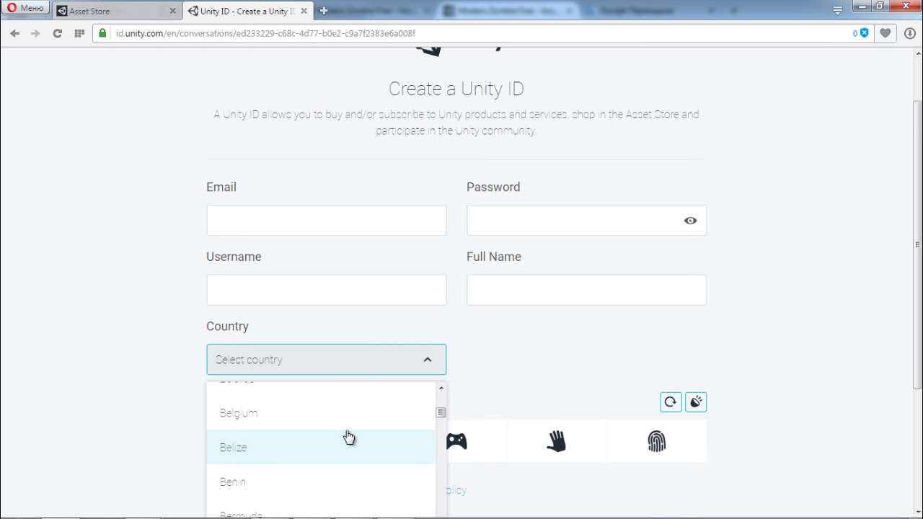
click(715, 349)
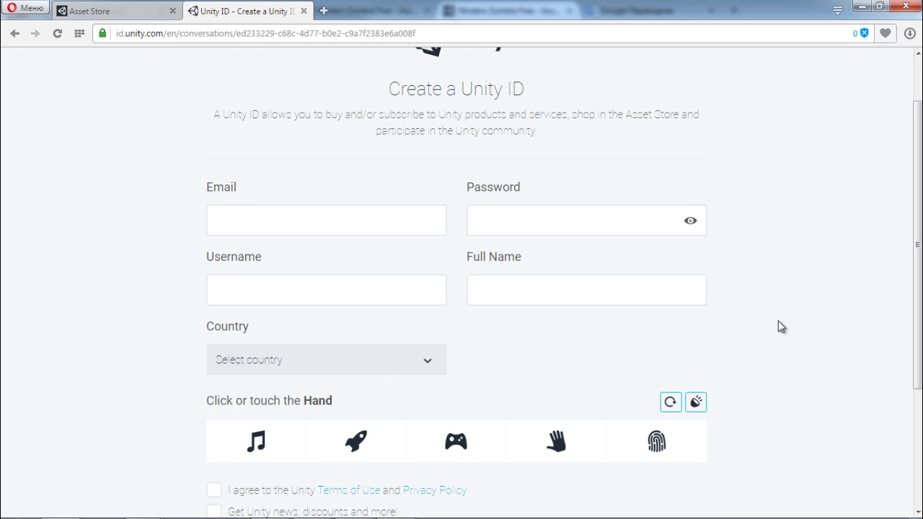
scroll(256, 428, down, 1)
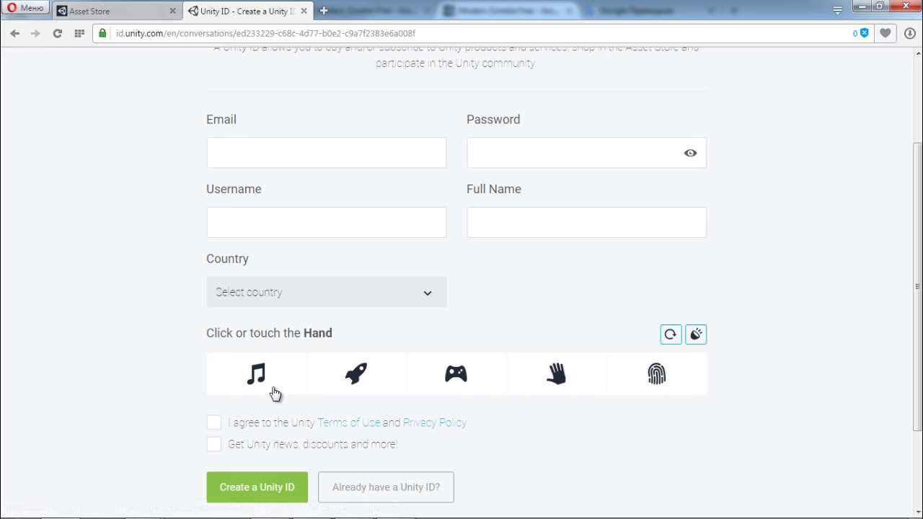
scroll(208, 382, down, 1)
click(213, 358)
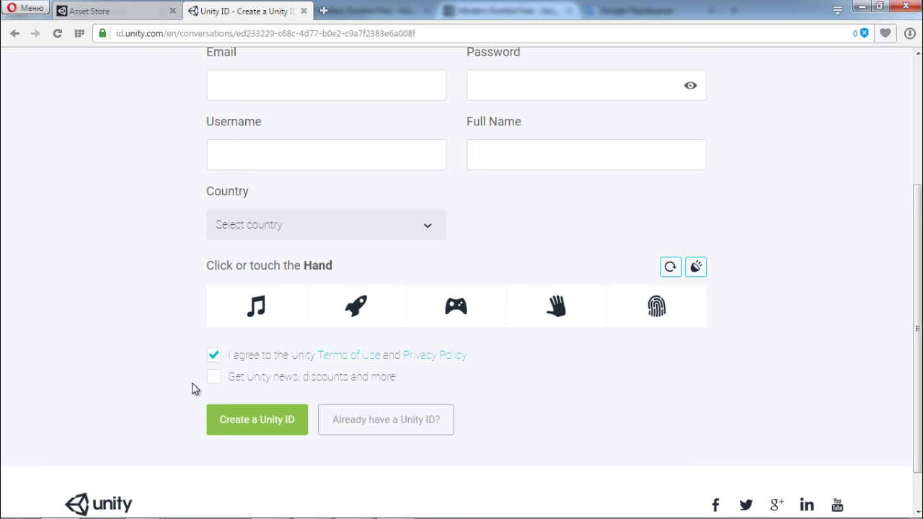
click(231, 420)
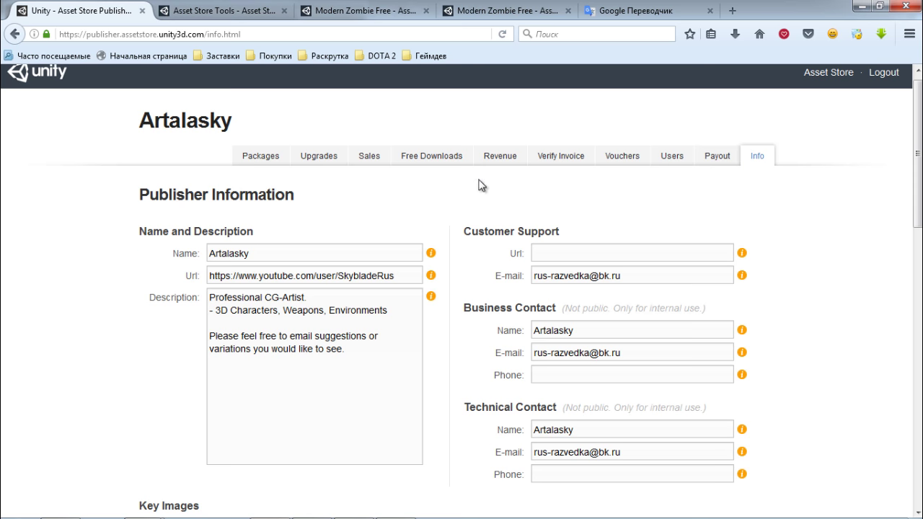
drag(279, 253, 174, 253)
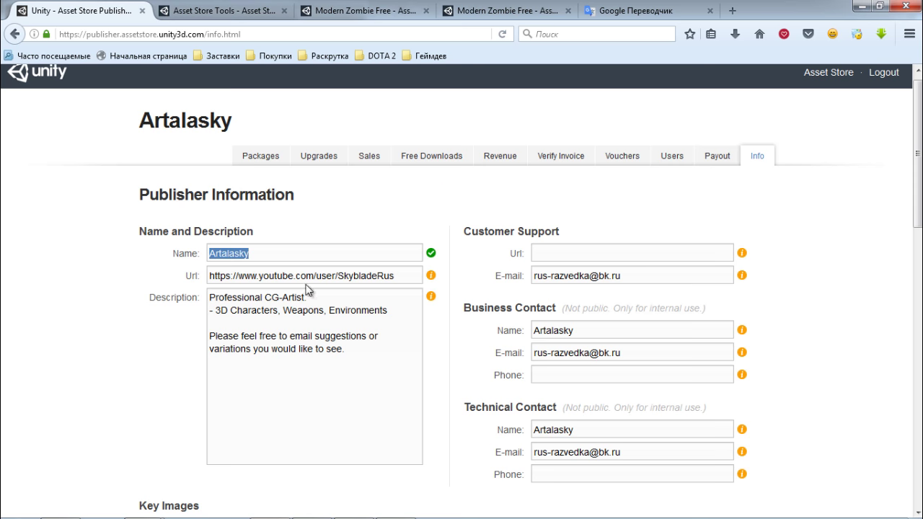
drag(395, 275, 193, 286)
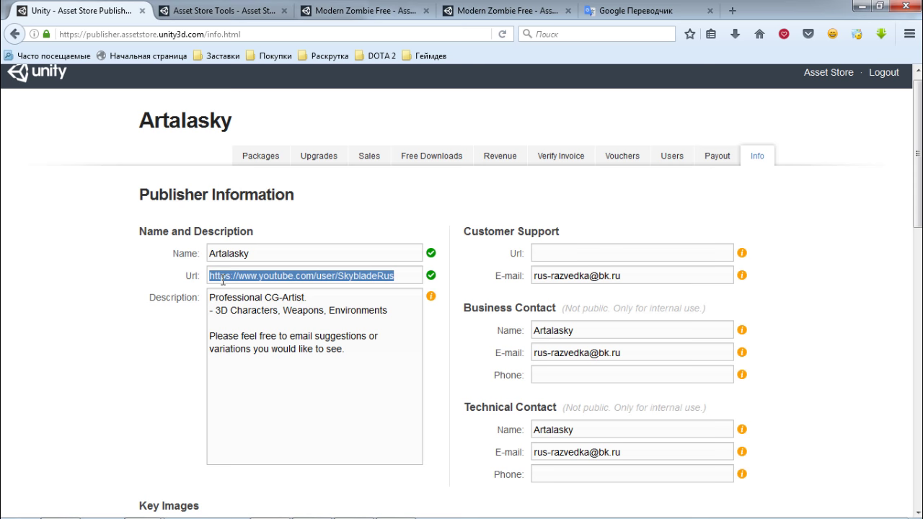
drag(372, 361, 176, 296)
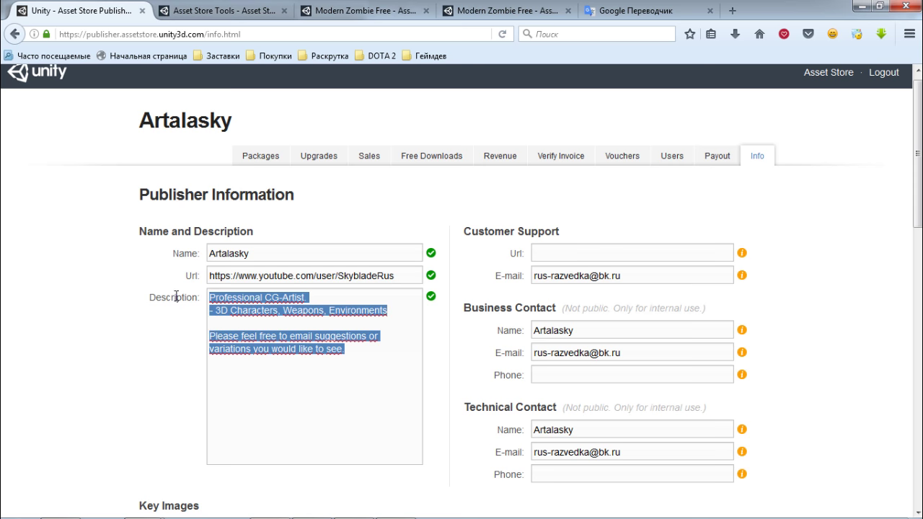
click(351, 378)
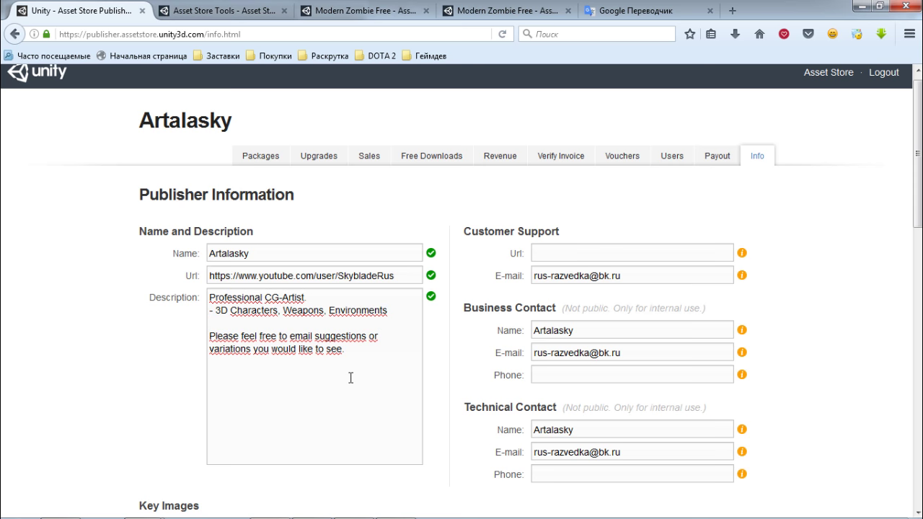
click(541, 249)
triple_click(394, 275)
mouse_move(394, 275)
mouse_down()
mouse_move(137, 264)
mouse_move(588, 251)
mouse_up()
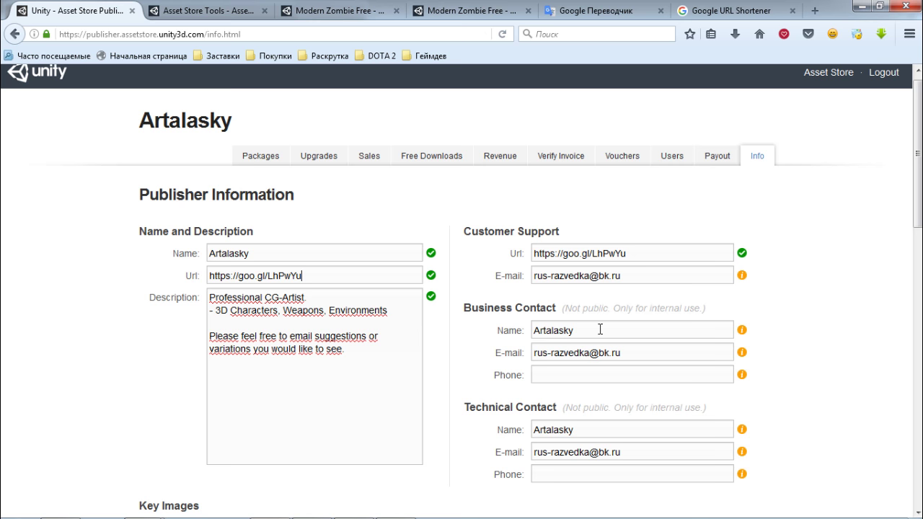
scroll(733, 311, down, 5)
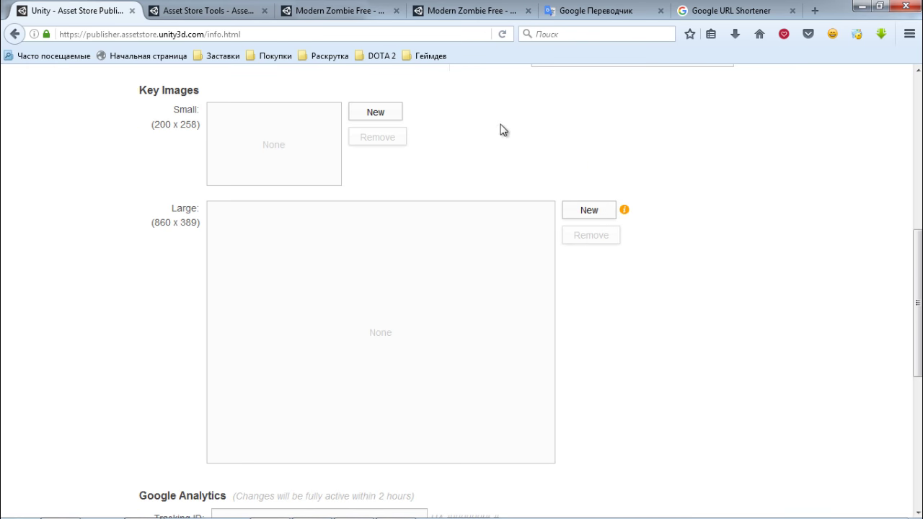
Scroll down to Key Images, then switch to the Unity Technologies store page tab.
scroll(252, 455, down, 1)
scroll(364, 453, down, 2)
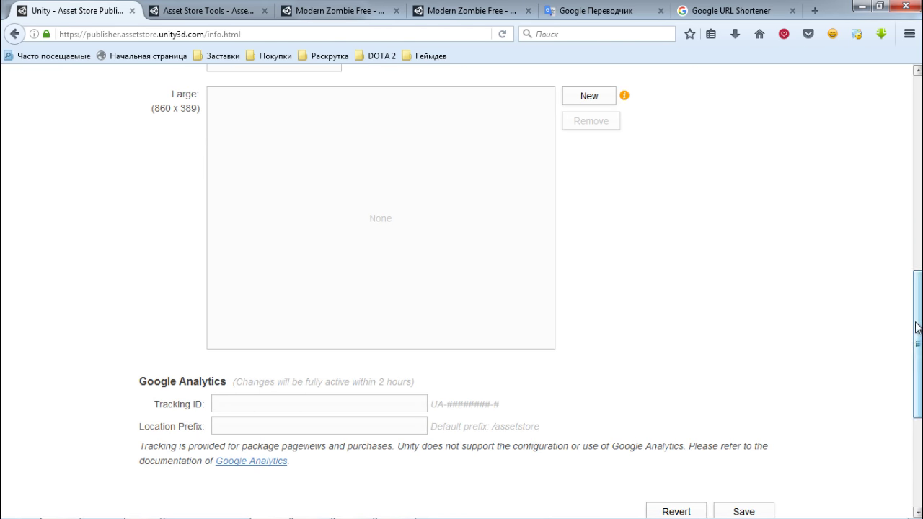
drag(918, 328, 917, 282)
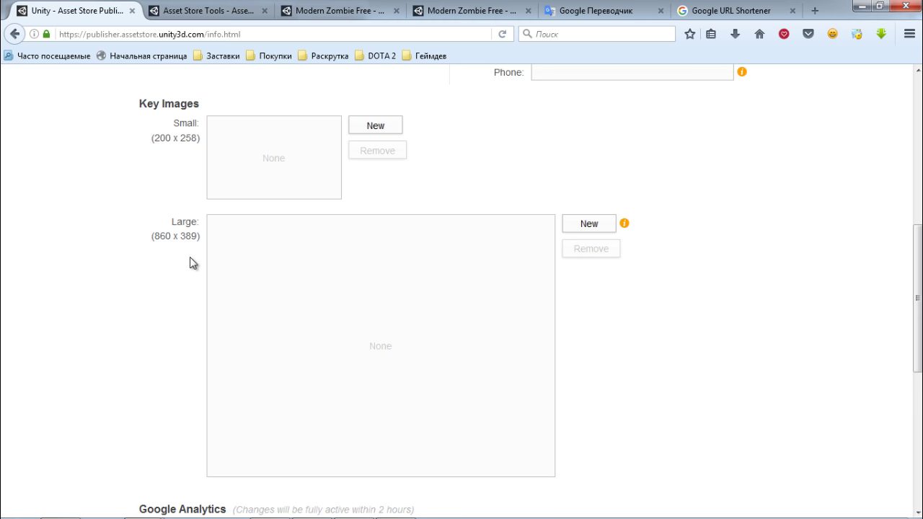
key(ctrl+Tab)
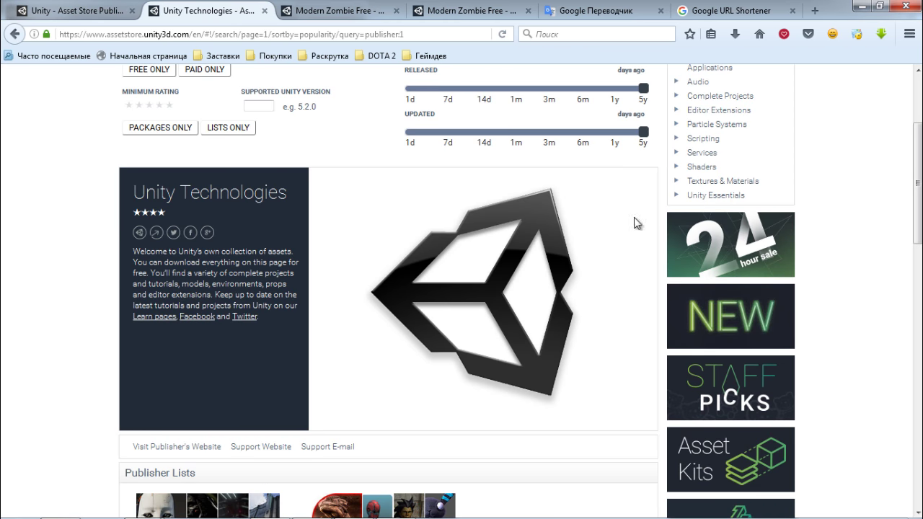
Scroll through the Unity Technologies page, then close its tab to return to Key Images.
scroll(468, 293, down, 2)
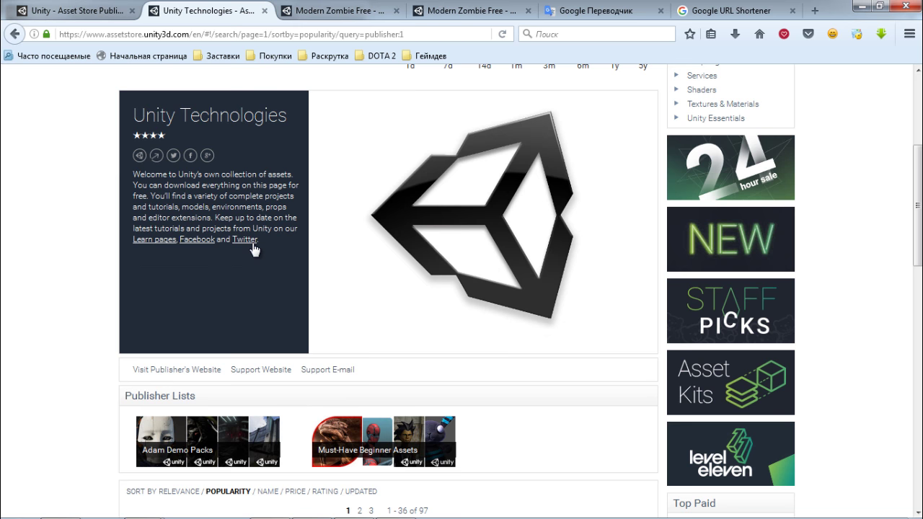
scroll(254, 249, down, 5)
scroll(254, 249, down, 2)
key(ctrl+w)
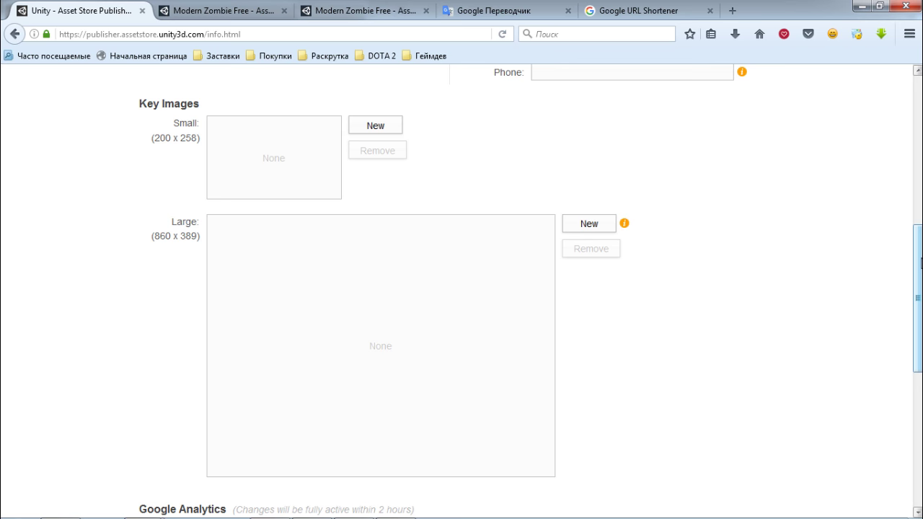
Go back to the Published packages list, check the status filter, then show Paid Package Upgrades.
key(alt+Left)
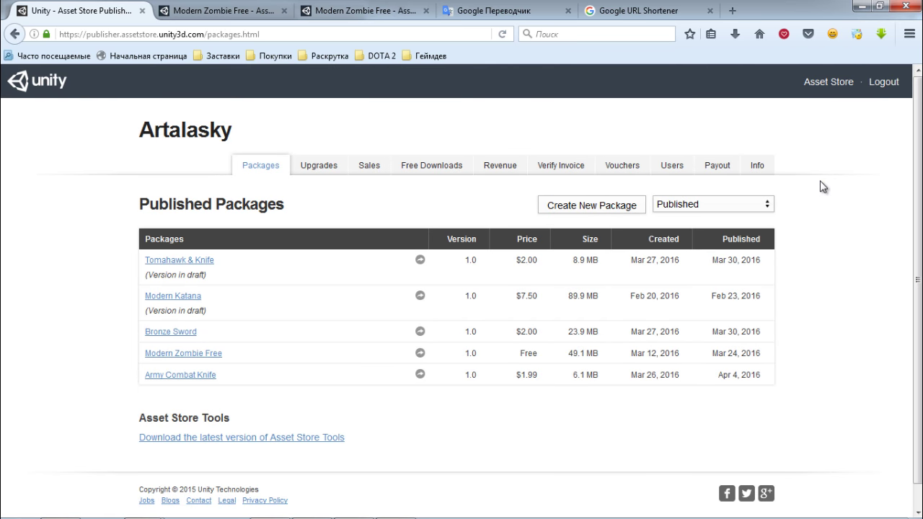
click(767, 208)
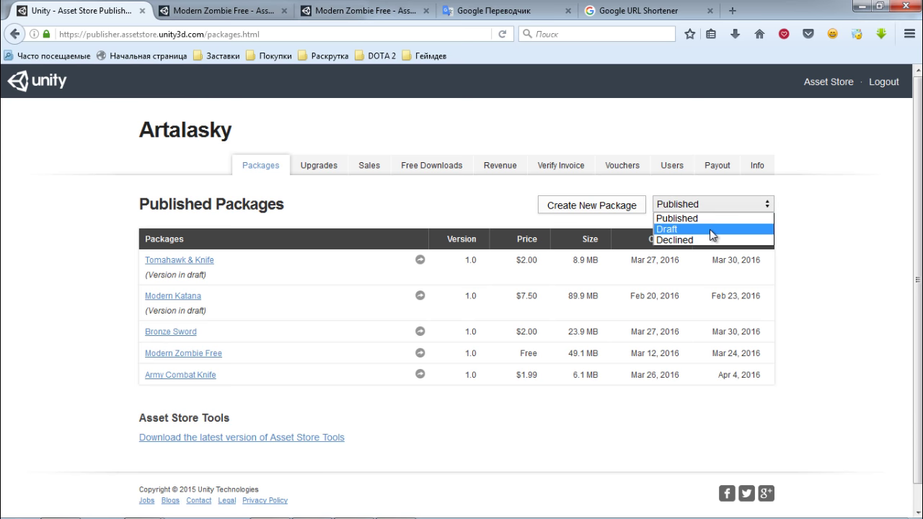
click(809, 245)
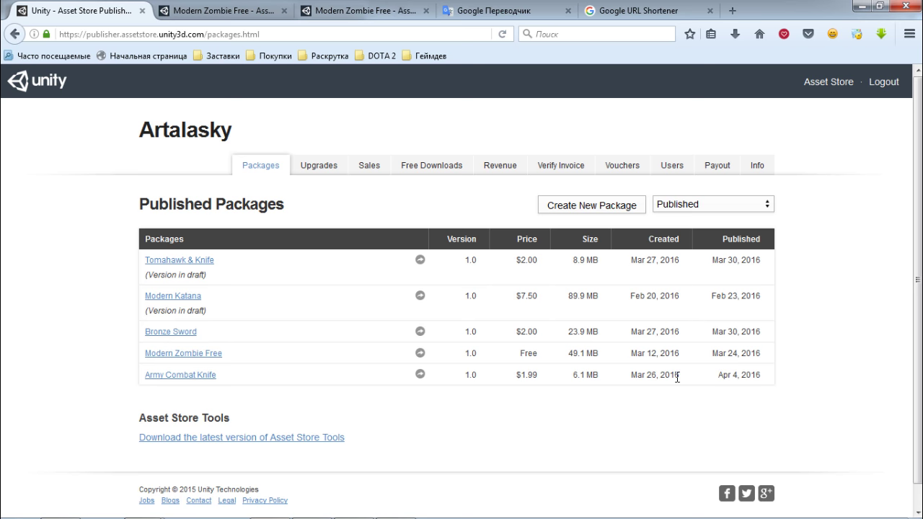
click(321, 171)
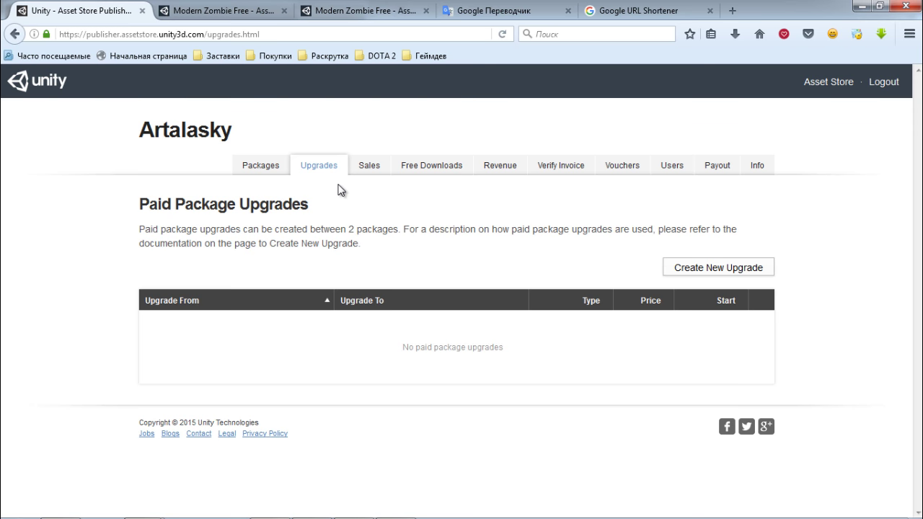
Start a Lite Edition paid upgrade from Tomahawk & Knife (1.0) to Bronze Sword (1.0).
click(758, 269)
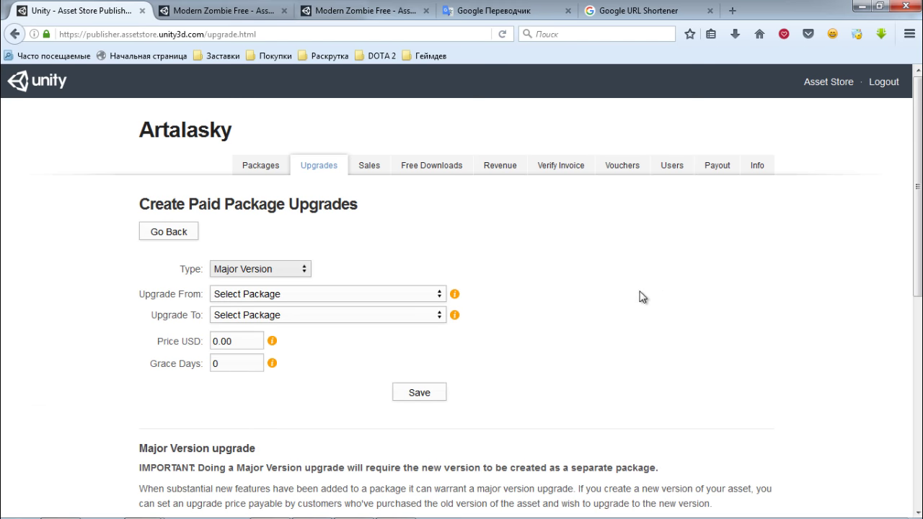
click(305, 270)
click(305, 271)
click(422, 296)
click(287, 269)
click(281, 295)
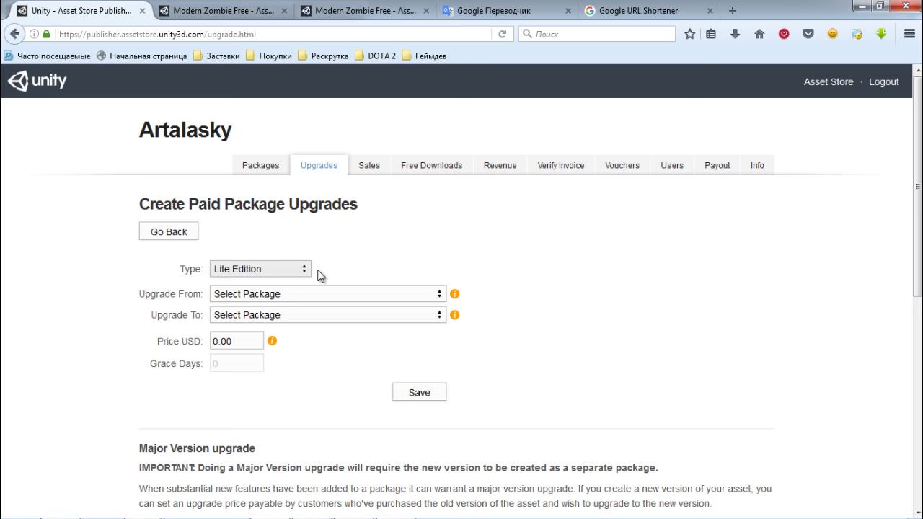
scroll(305, 268, up, 1)
click(345, 290)
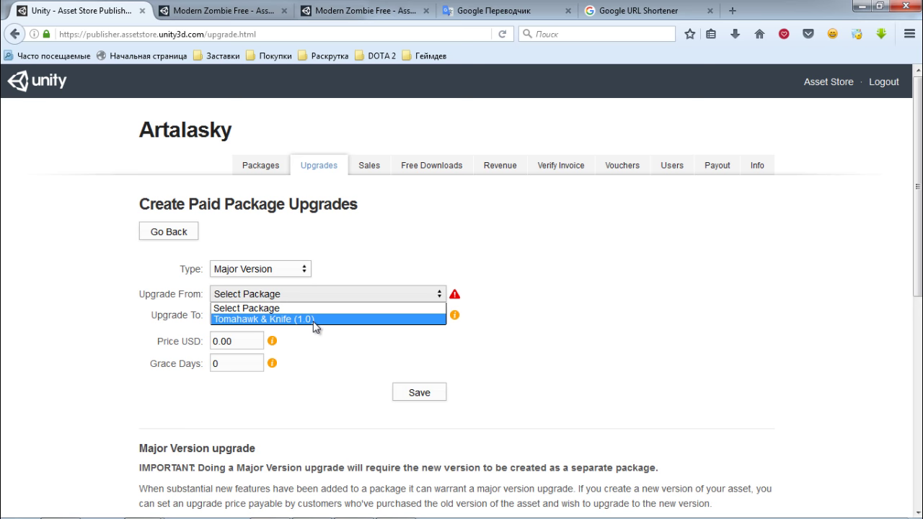
click(315, 326)
click(325, 314)
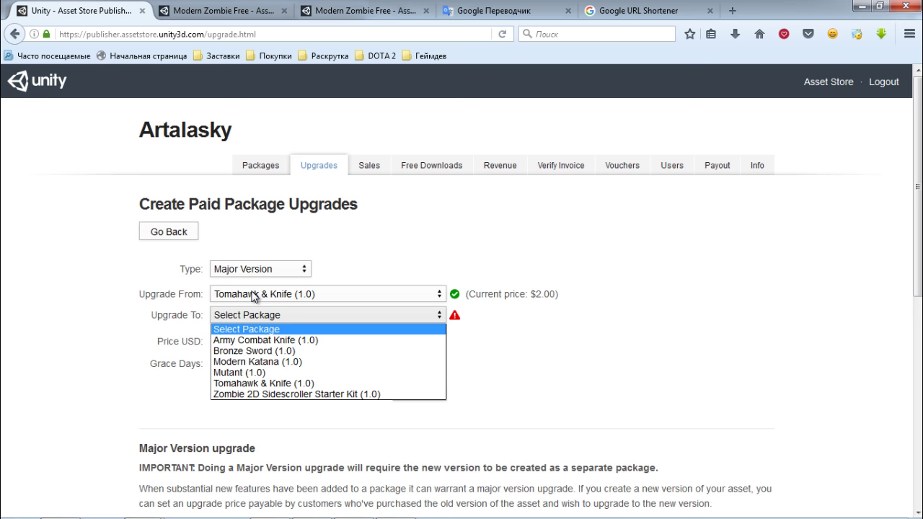
click(274, 352)
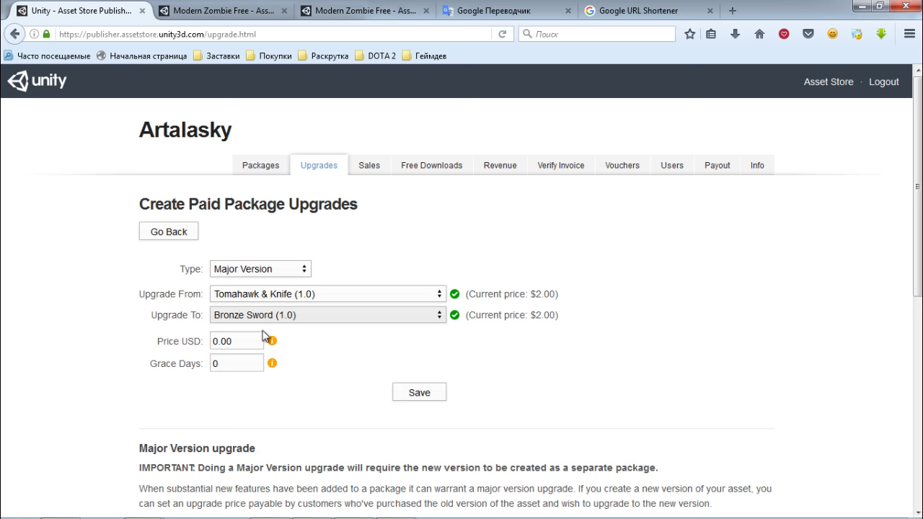
Set the upgrade price to 2 USD and accept 0 grace days.
double_click(246, 341)
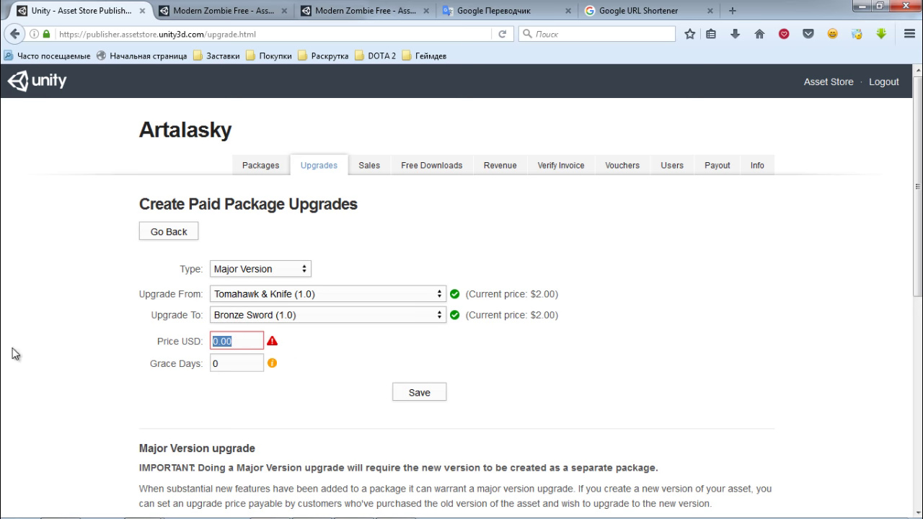
text(3)
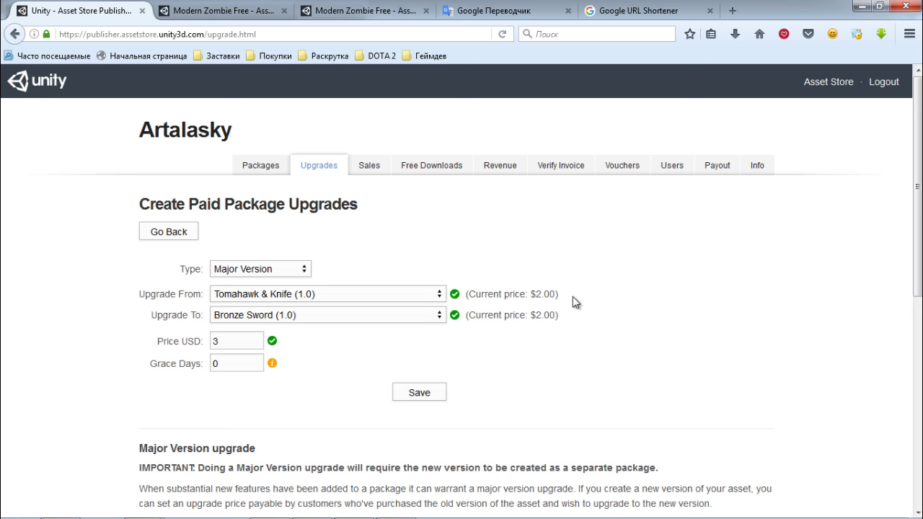
key(BackSpace)
text(2)
triple_click(173, 372)
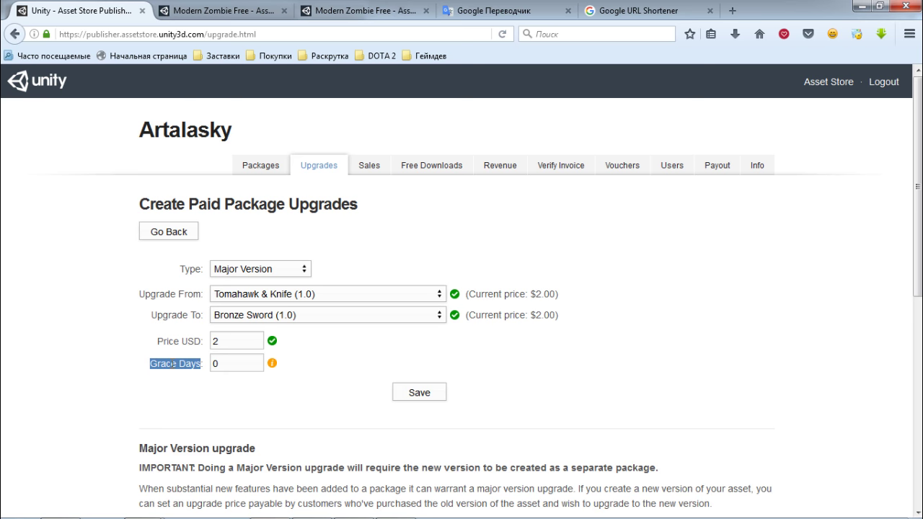
click(193, 366)
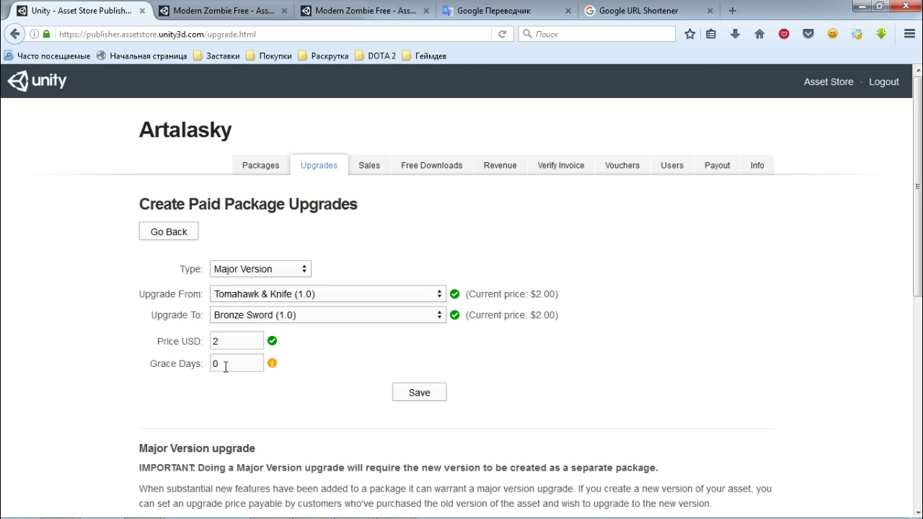
click(190, 362)
scroll(716, 351, down, 5)
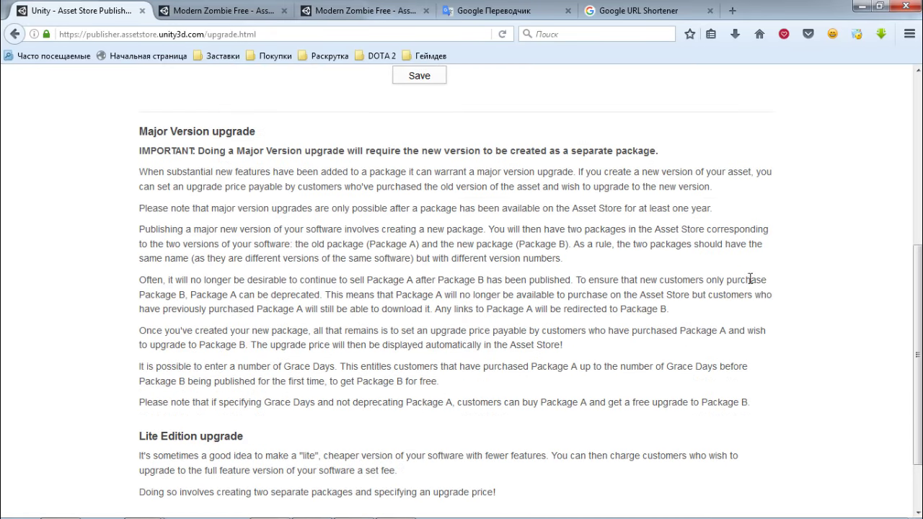
scroll(476, 144, down, 2)
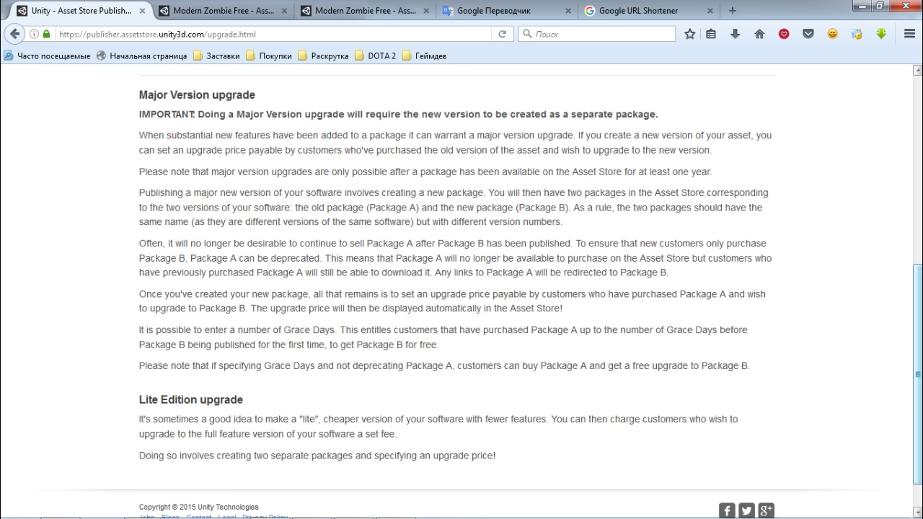
drag(918, 375, 917, 72)
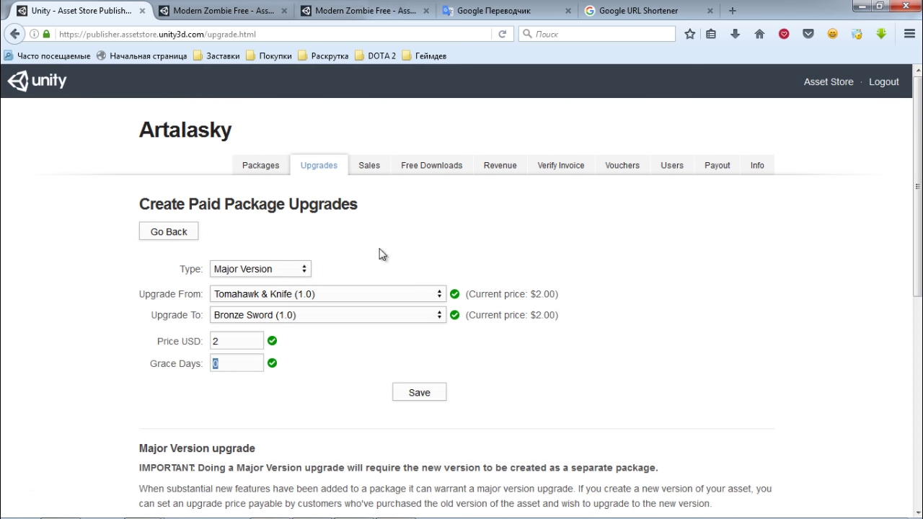
click(369, 171)
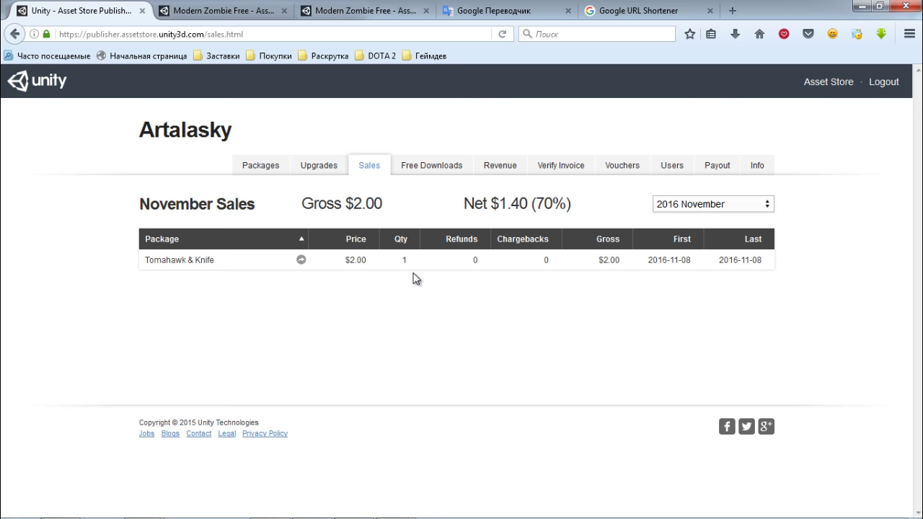
Show the 2017 January sales, then switch to the Free Downloads report.
click(714, 205)
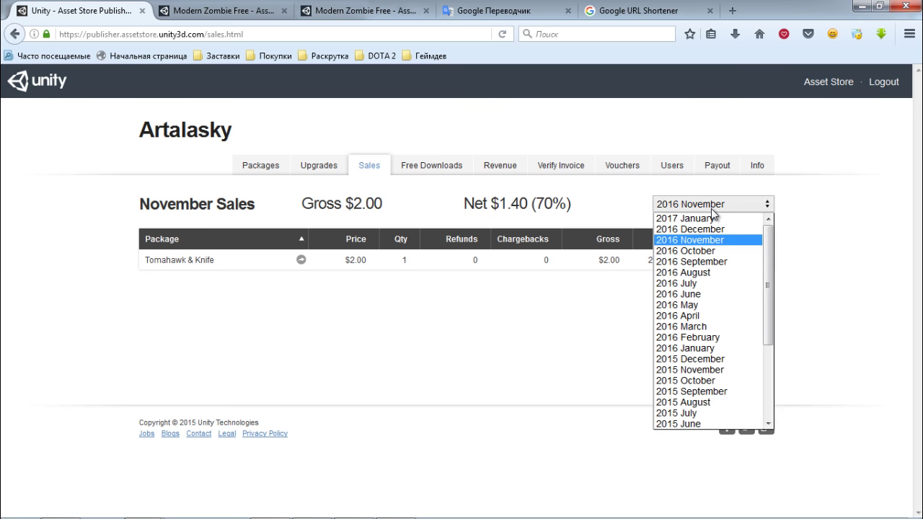
click(725, 218)
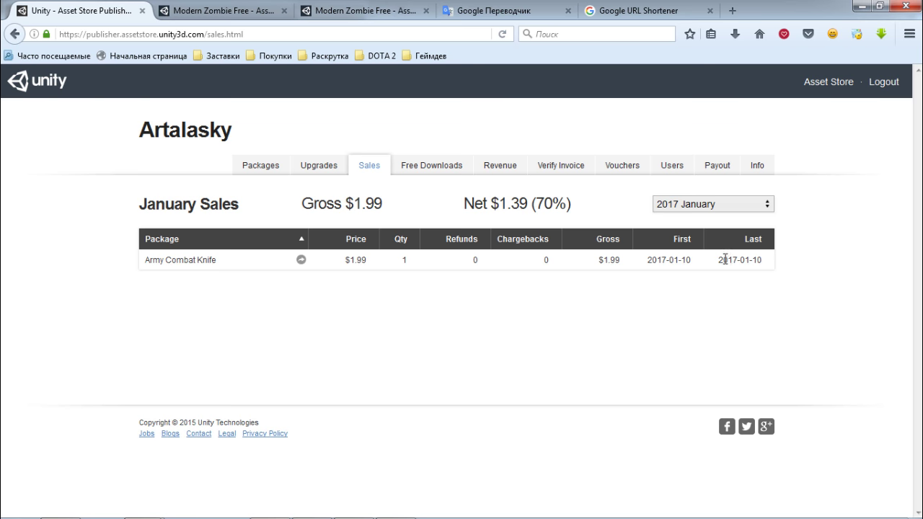
click(441, 170)
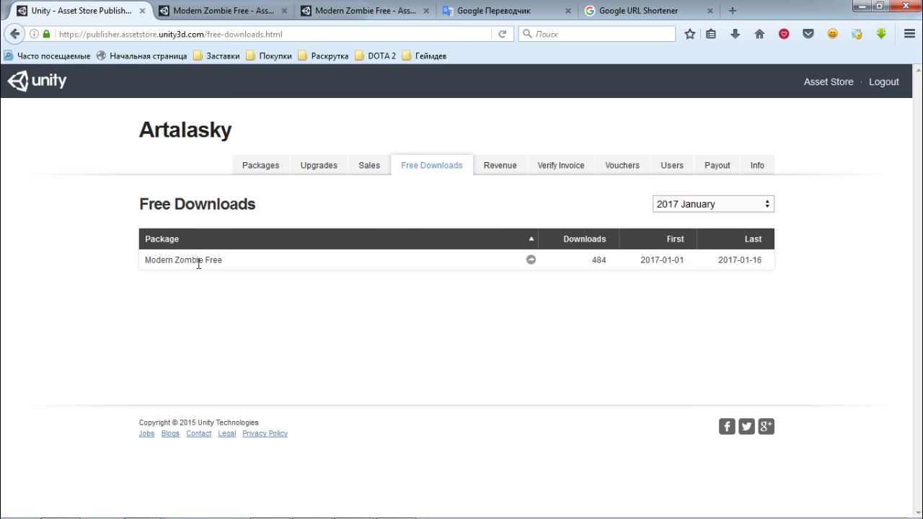
Glance at the Modern Zombie Free store page, then return to the free downloads report.
click(368, 11)
scroll(469, 341, up, 5)
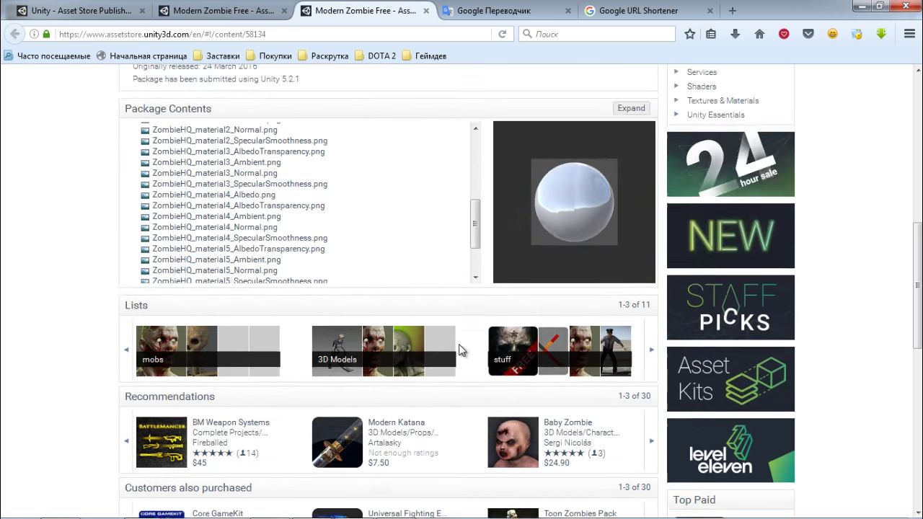
click(225, 10)
click(106, 9)
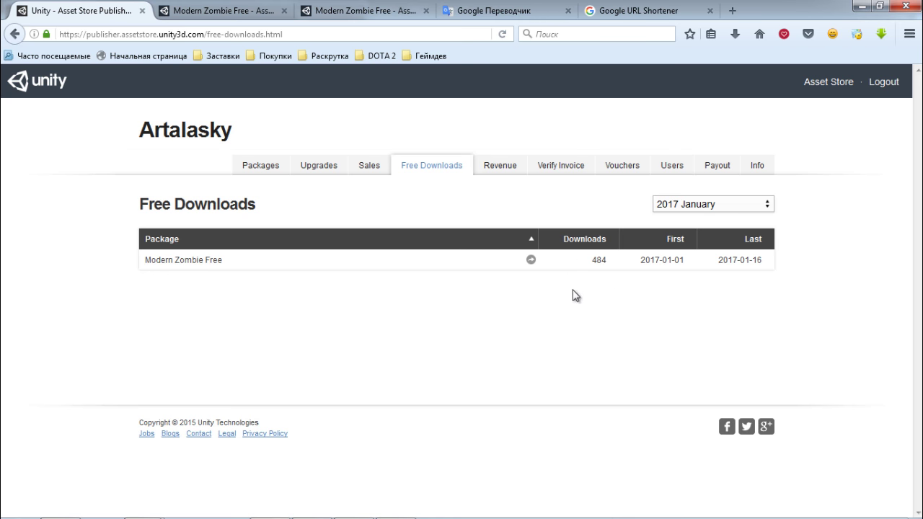
Show free downloads for 2015 December, then for 2016 December.
mouse_move(721, 517)
click(709, 204)
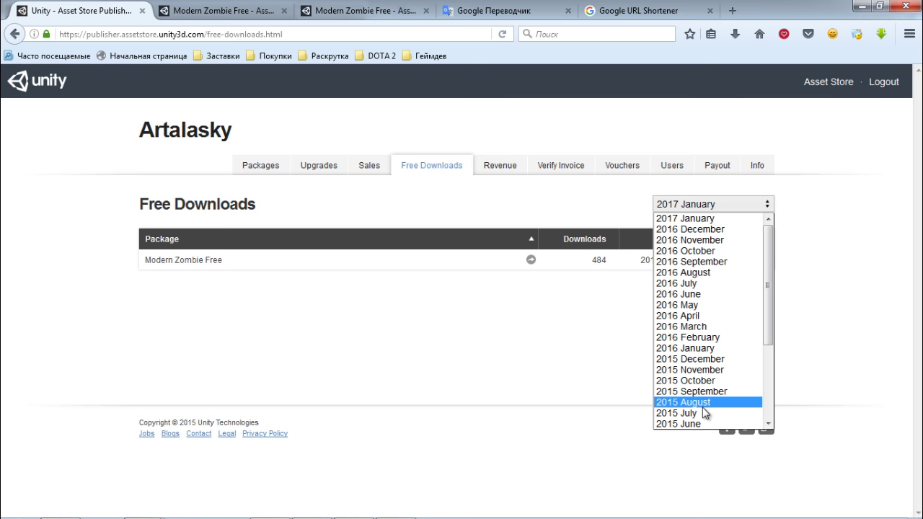
click(733, 366)
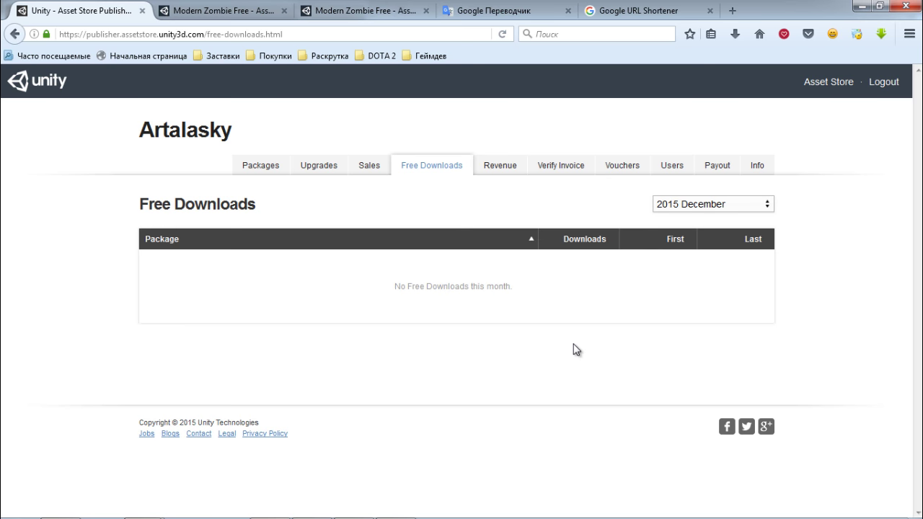
click(759, 209)
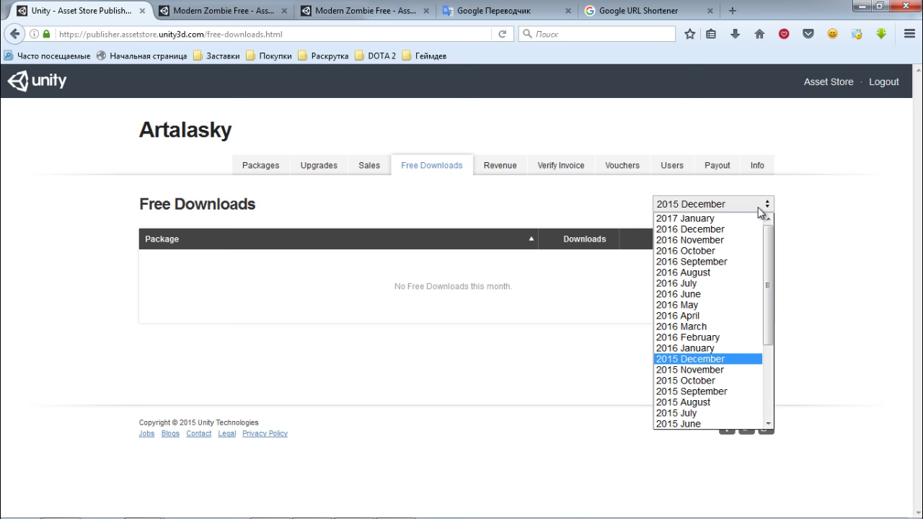
click(724, 229)
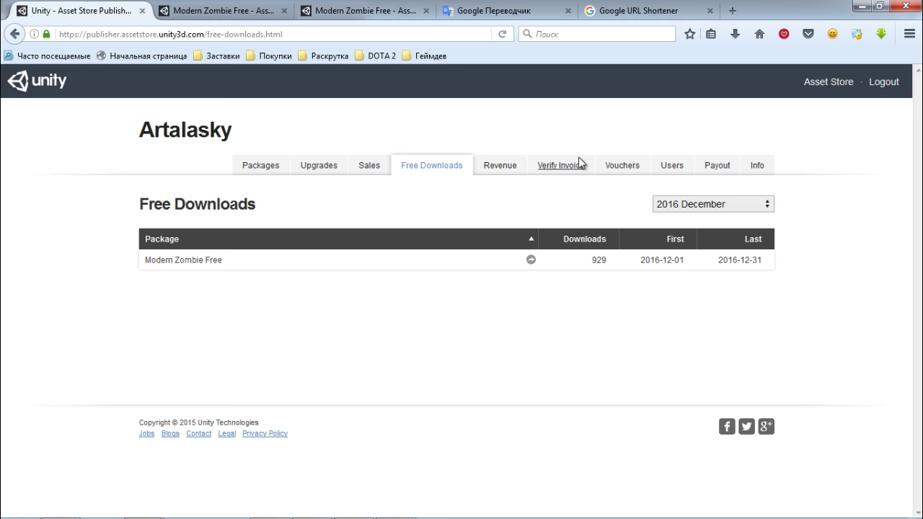
click(504, 165)
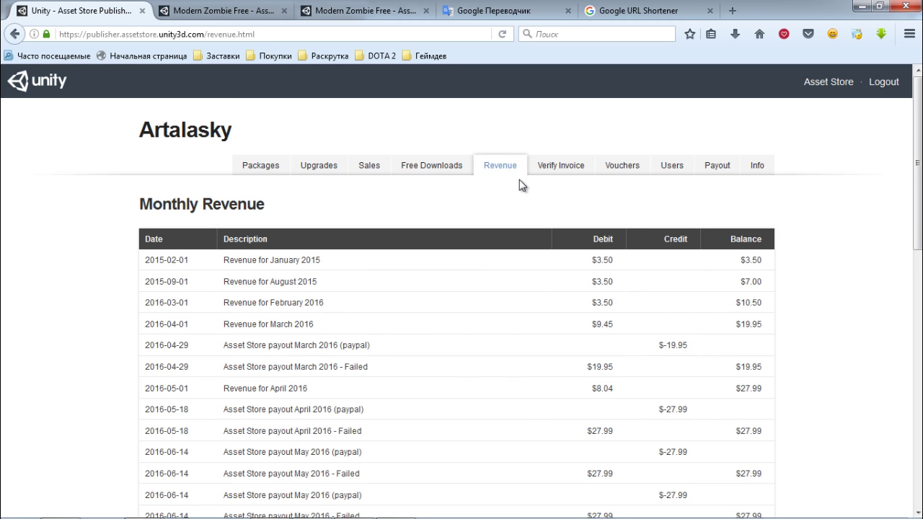
Scroll the Monthly Revenue table down to the end, then back to the top.
scroll(462, 288, down, 5)
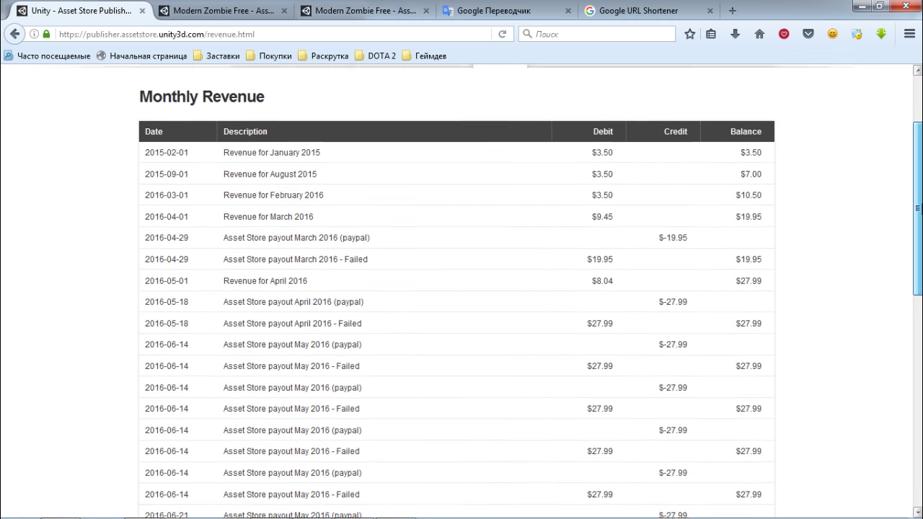
scroll(462, 288, down, 4)
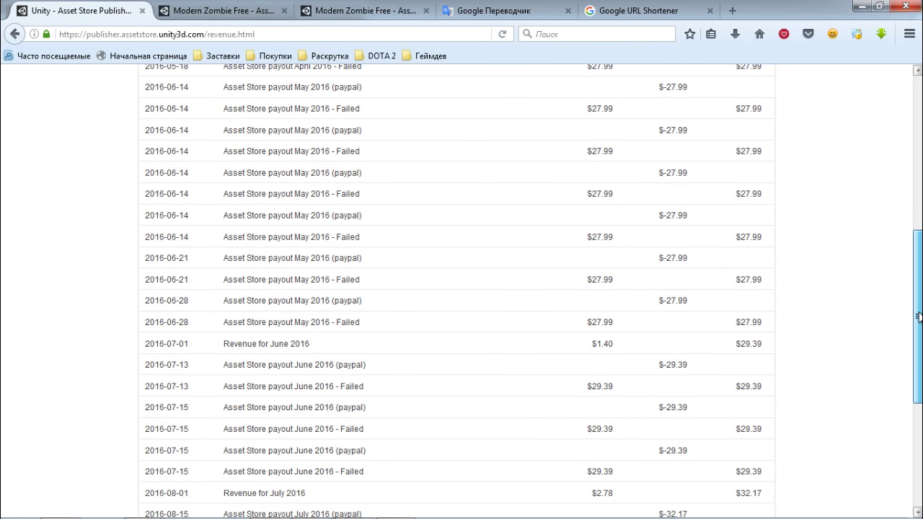
scroll(461, 288, down, 2)
scroll(461, 289, down, 3)
scroll(461, 288, down, 2)
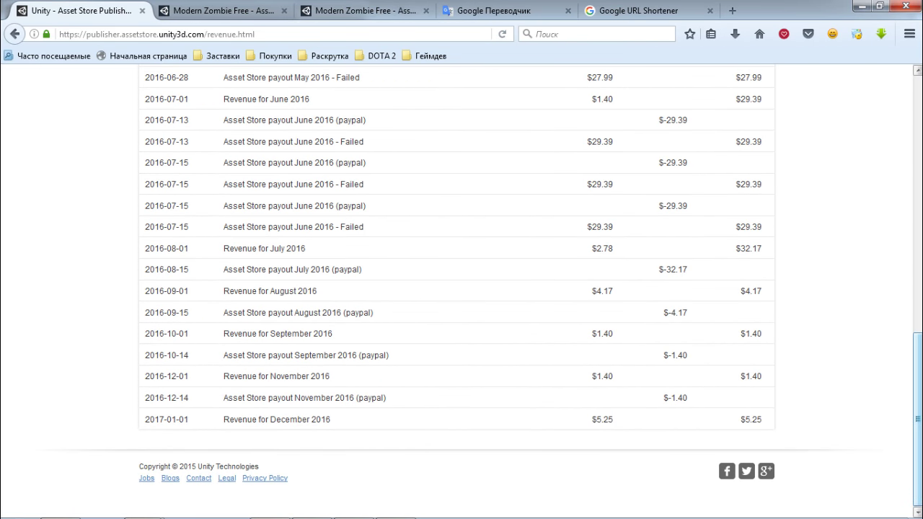
scroll(462, 289, up, 3)
scroll(462, 289, up, 5)
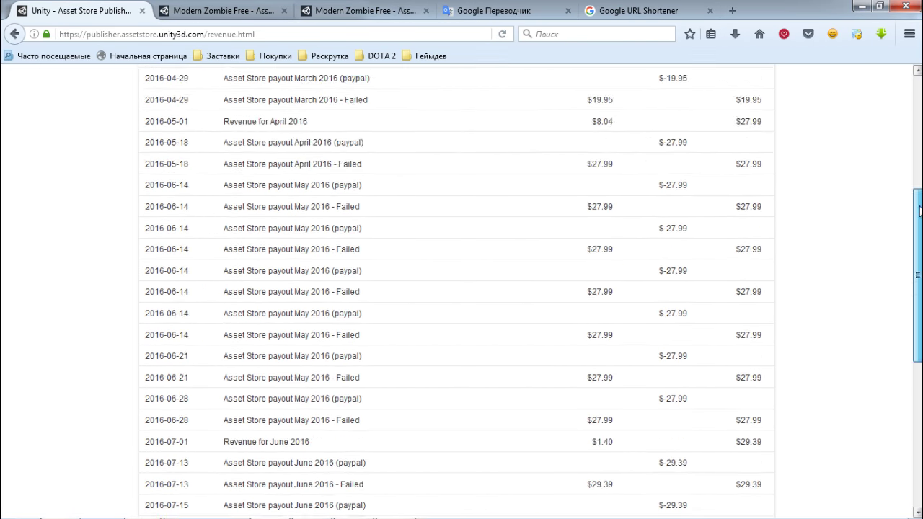
scroll(462, 289, up, 6)
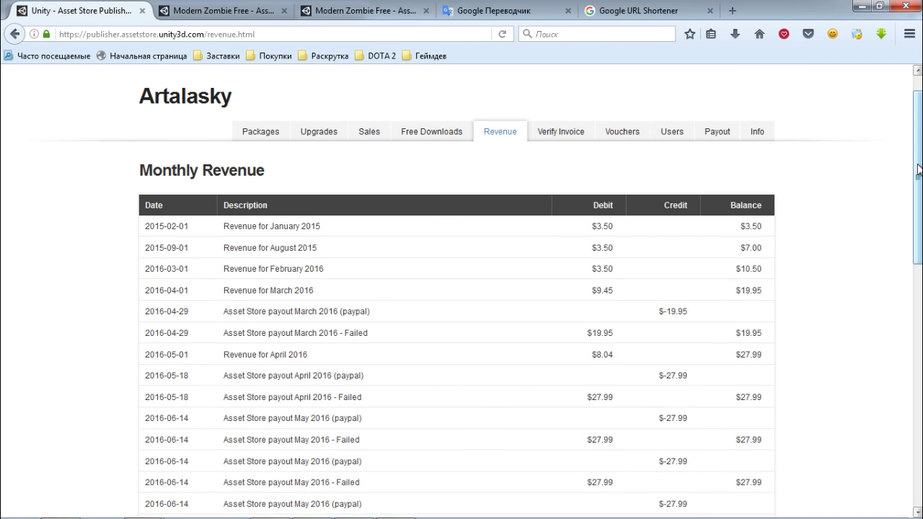
scroll(919, 152, up, 1)
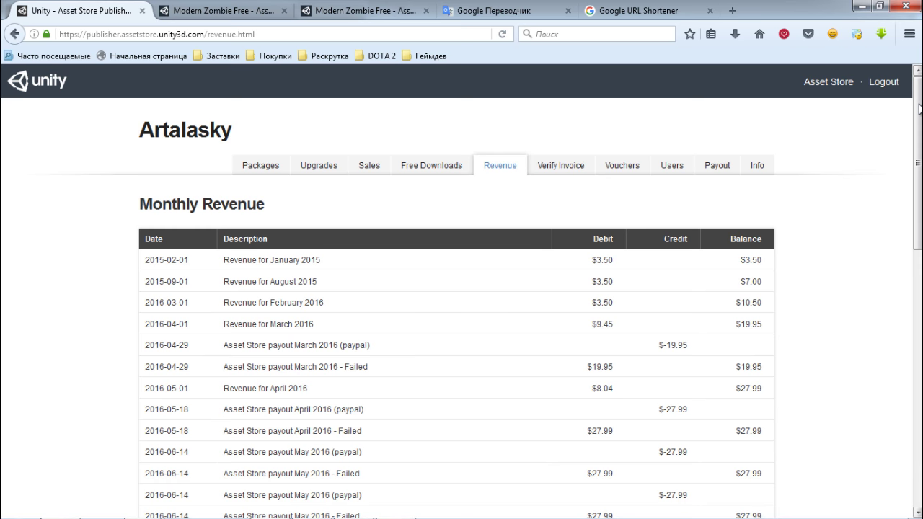
Open Verify Invoice and scroll down to its Invoice API section.
click(565, 169)
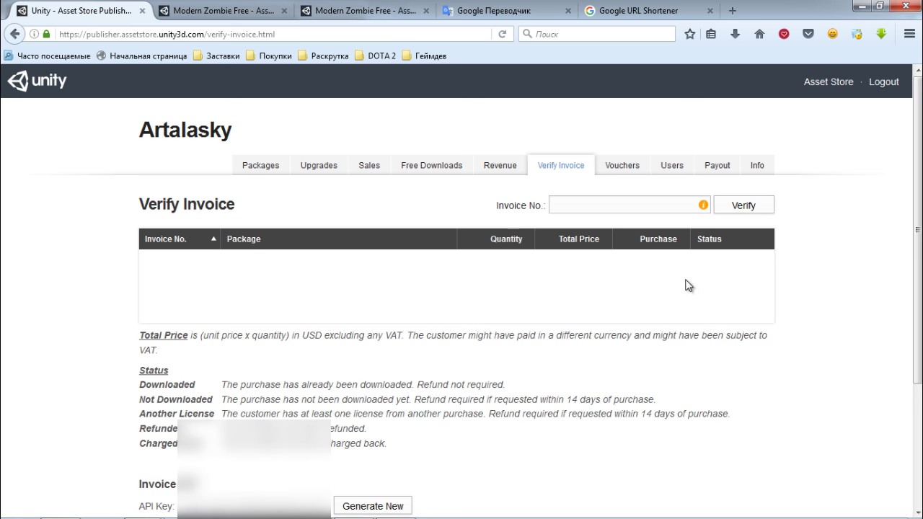
scroll(659, 207, down, 2)
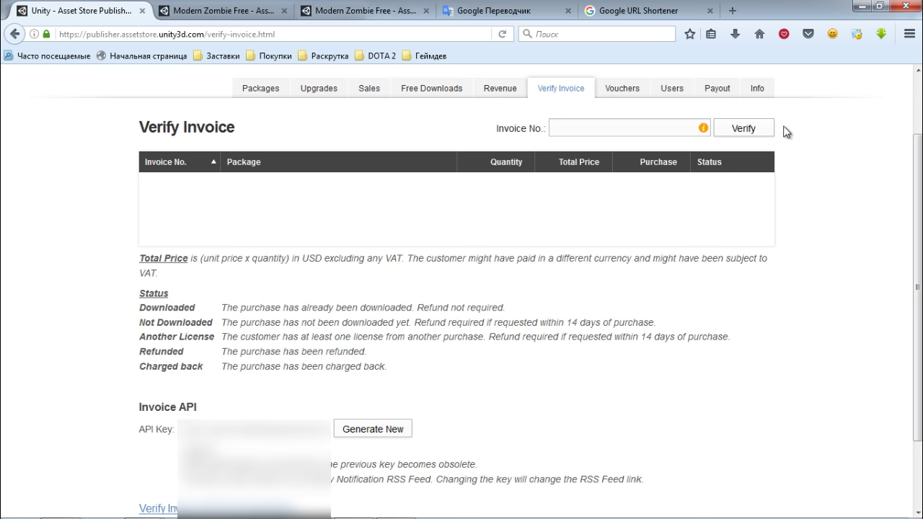
Review the free package vouchers page, highlighting its explanation and the rule against selling vouchers.
click(613, 95)
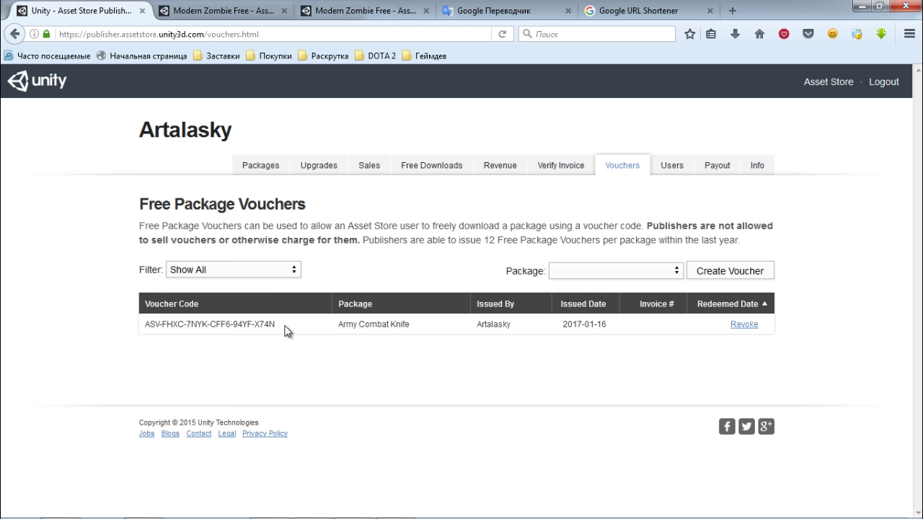
mouse_move(285, 326)
mouse_down()
mouse_move(115, 323)
mouse_move(624, 367)
mouse_up()
drag(624, 373, 386, 256)
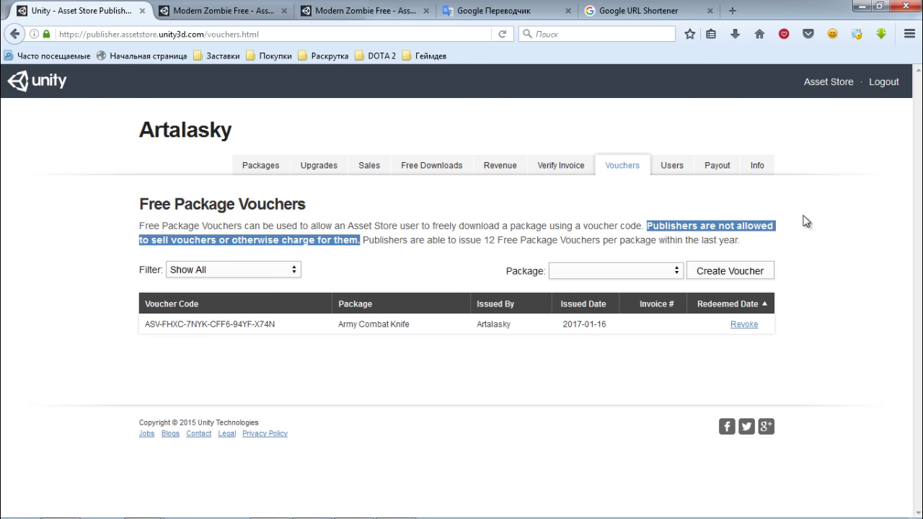
click(832, 225)
Check the voucher Package list and existing voucher code without changes, then go to Users.
click(676, 272)
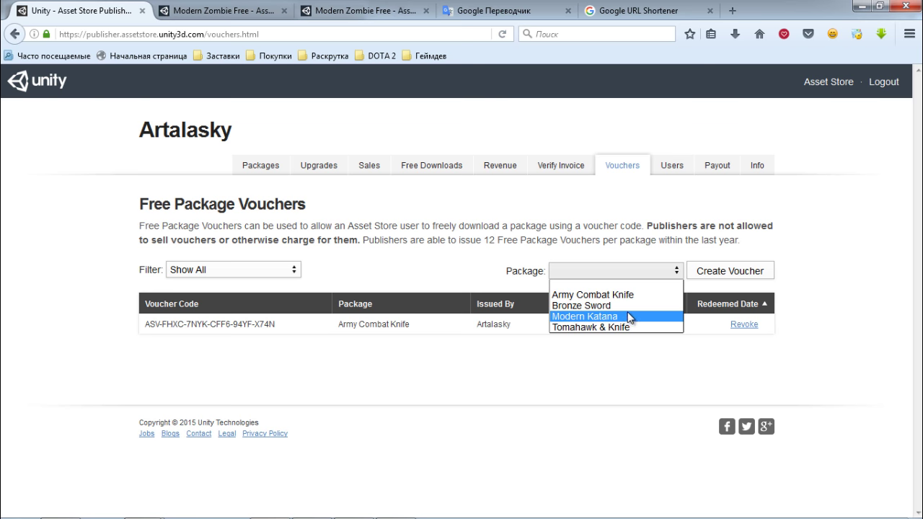
click(837, 246)
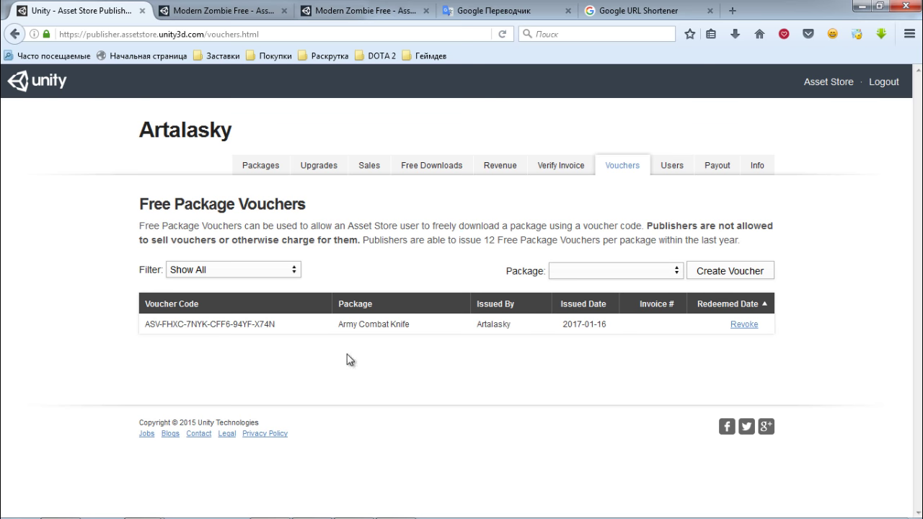
drag(277, 324, 149, 335)
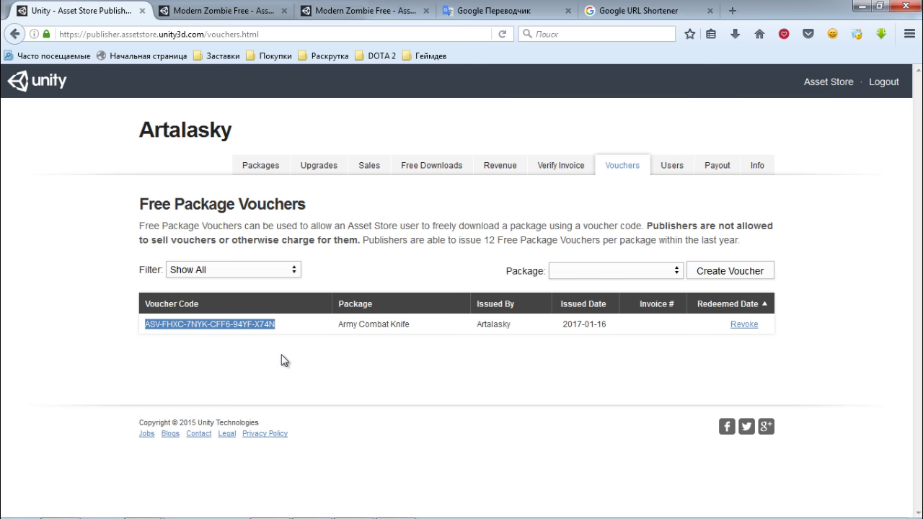
click(283, 355)
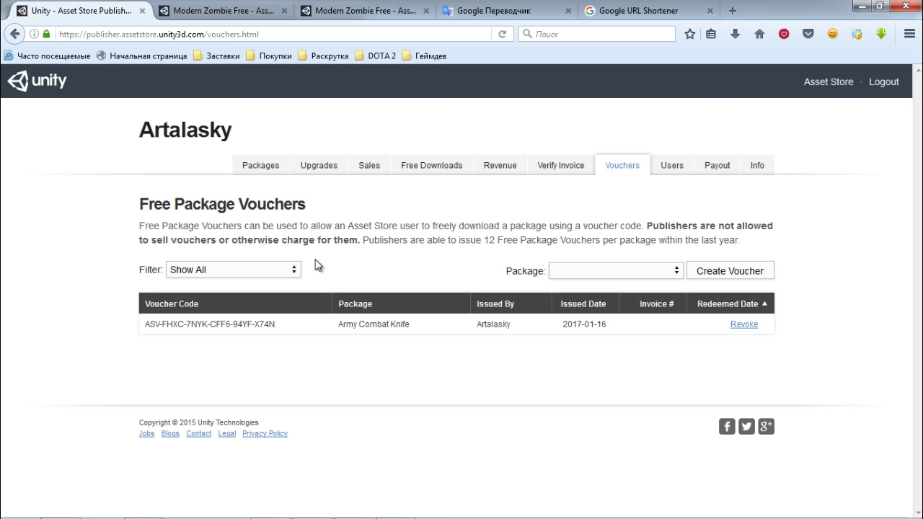
click(672, 168)
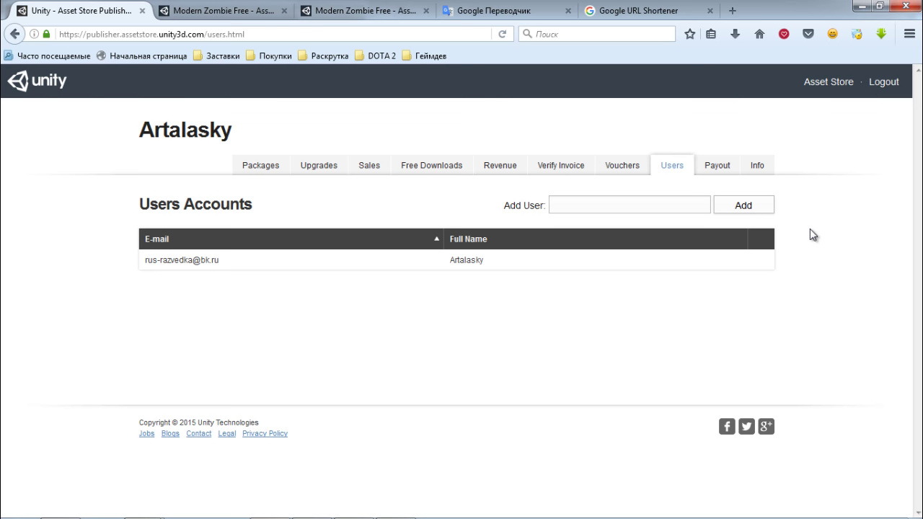
Bring up the payout preferences and select the PayPal account entry under Payout Method.
click(652, 208)
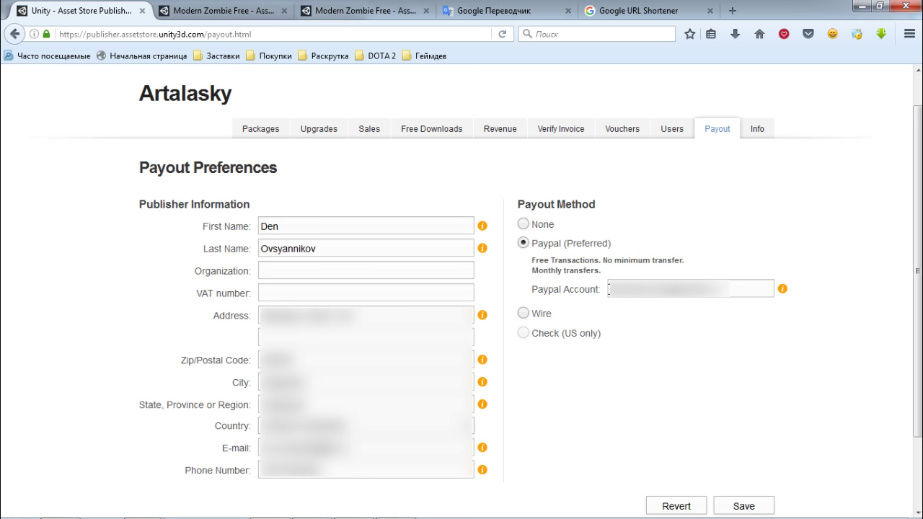
drag(609, 288, 737, 288)
click(741, 339)
Open Revenue and review the latest rows: December 2016 revenue and the $-1.40 November 2016 payout.
click(502, 131)
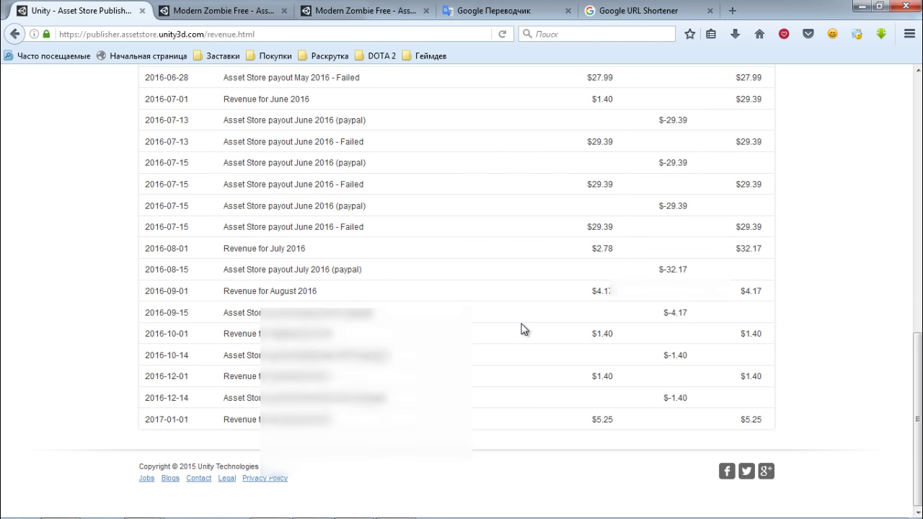
drag(221, 427, 640, 421)
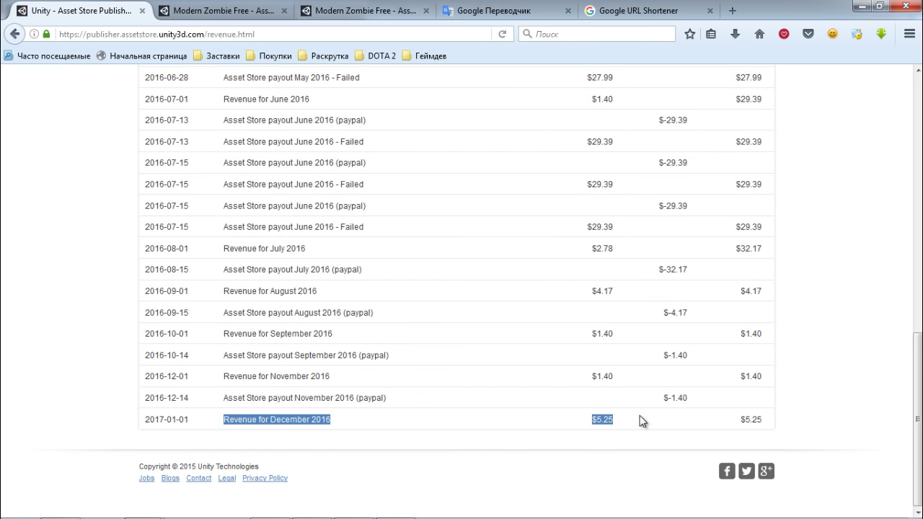
click(508, 404)
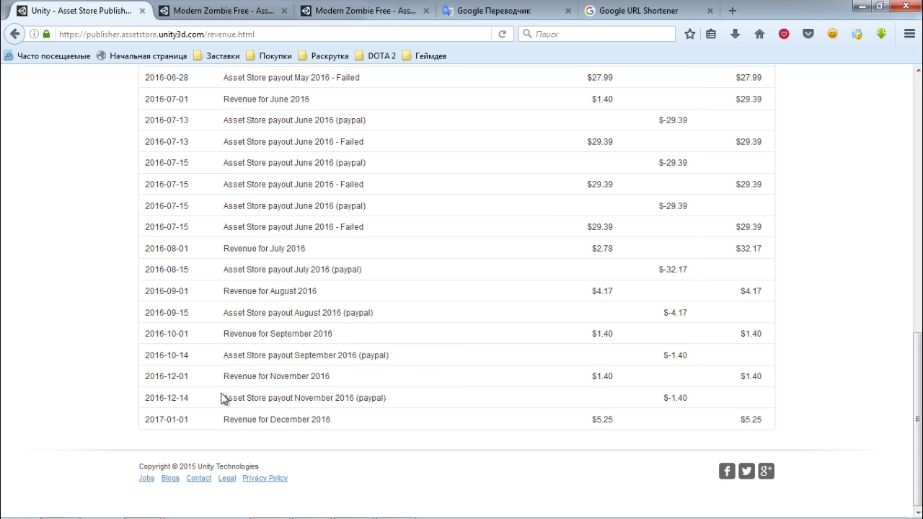
drag(227, 398, 389, 401)
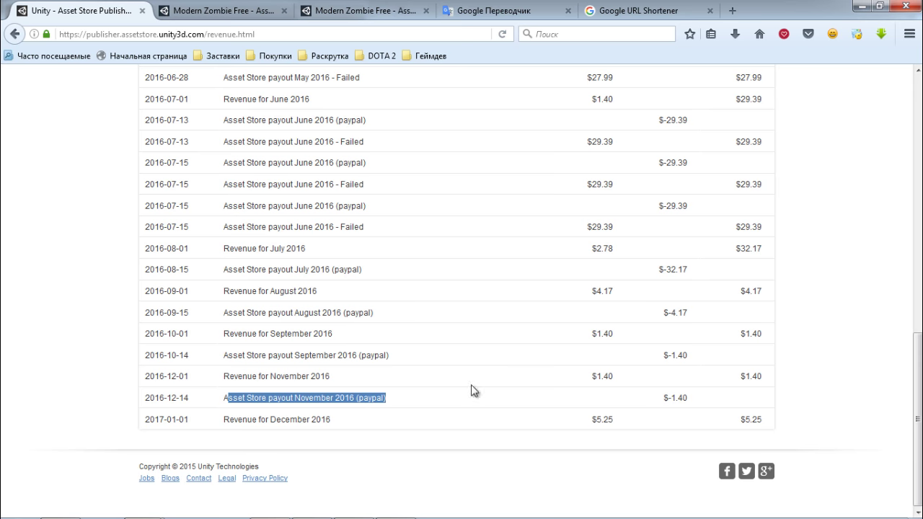
drag(643, 396, 700, 406)
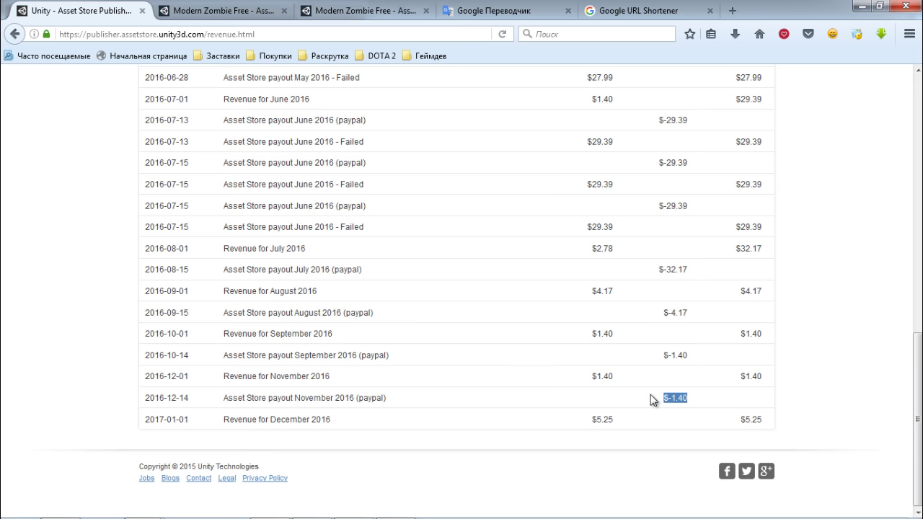
click(242, 399)
drag(214, 402, 171, 398)
mouse_move(225, 384)
mouse_down()
mouse_move(133, 401)
mouse_move(188, 398)
mouse_up()
Go back to the packages list and open the Zombie 2D Sidescroller Starter Kit draft.
key(alt+Left)
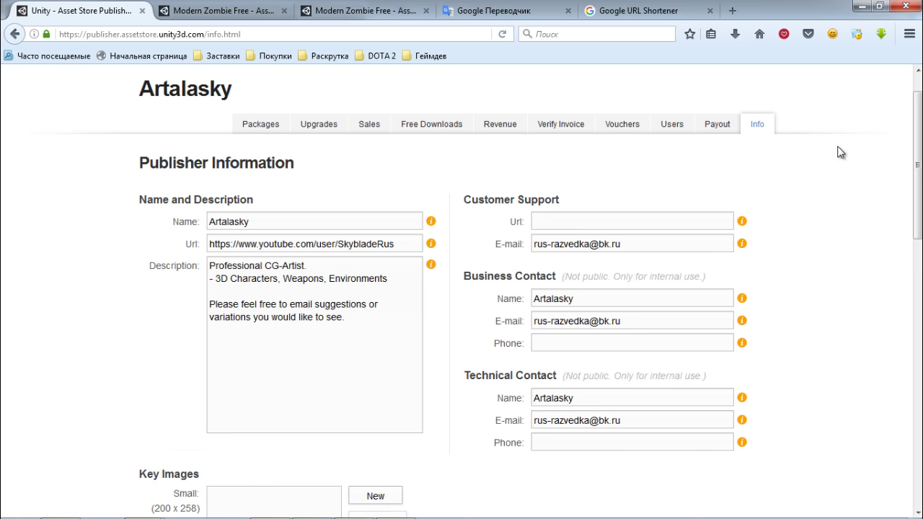
key(alt+Left)
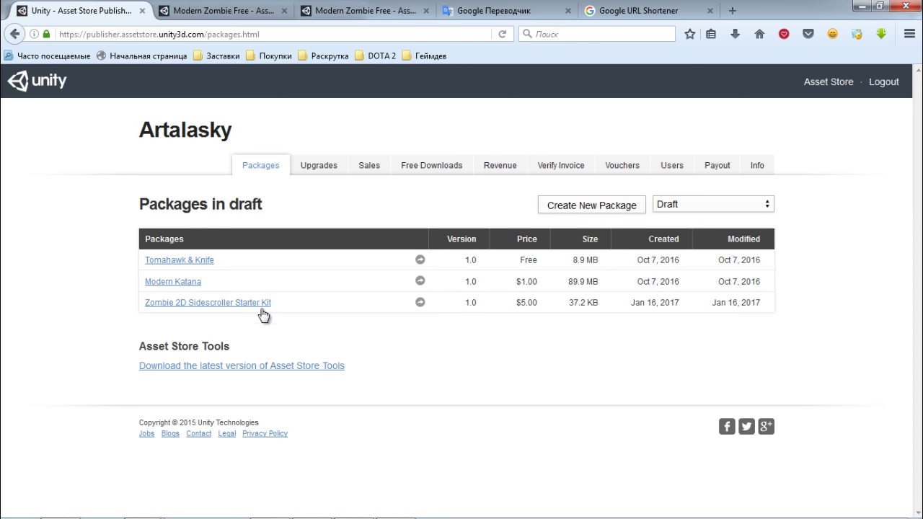
click(246, 302)
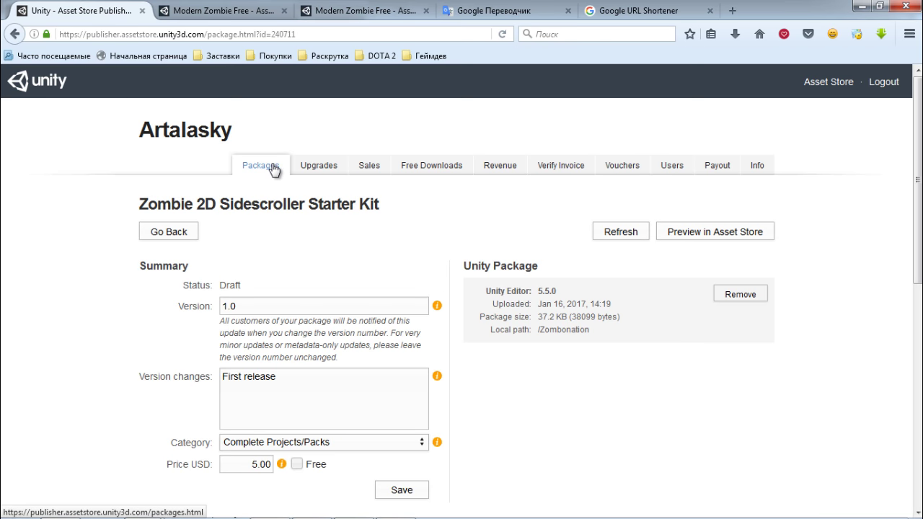
Remove the draft's uploaded Unity package for editor version 5.5.0.
click(741, 294)
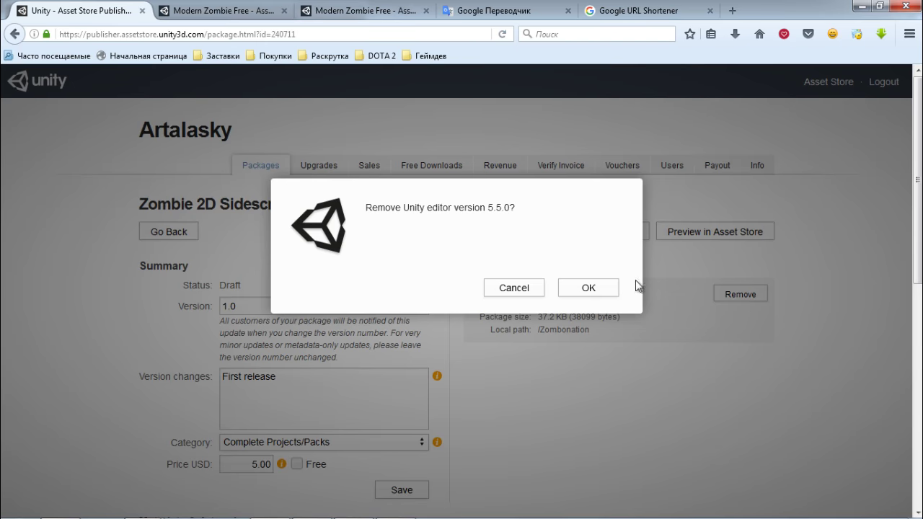
click(580, 292)
click(595, 290)
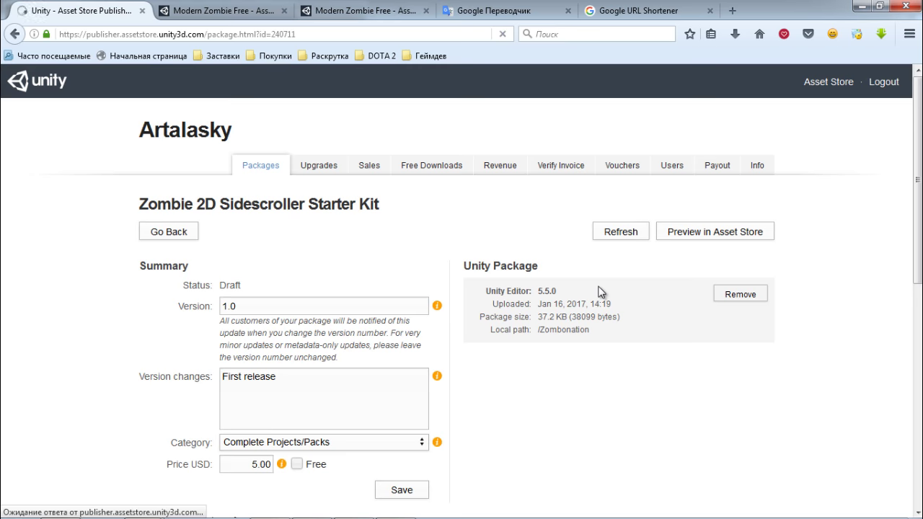
Permanently delete the Zombie 2D Sidescroller Starter Kit draft.
scroll(657, 287, down, 5)
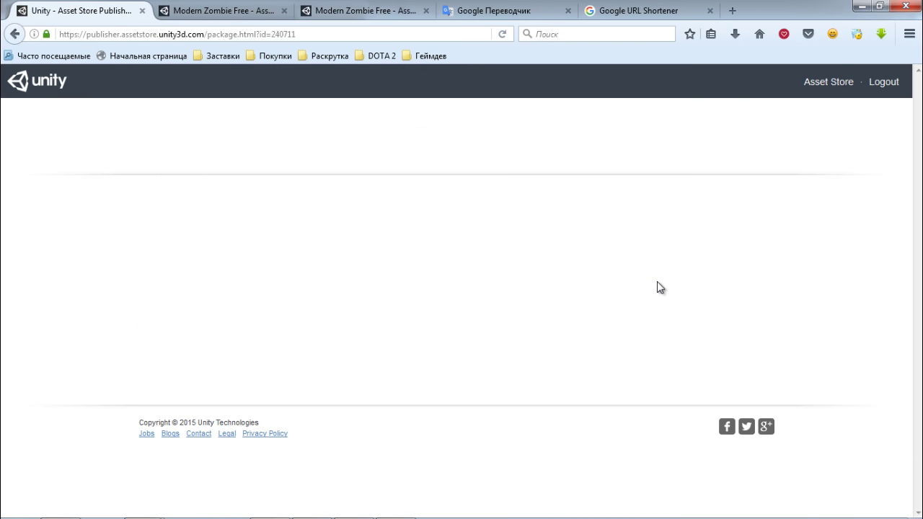
scroll(800, 274, up, 5)
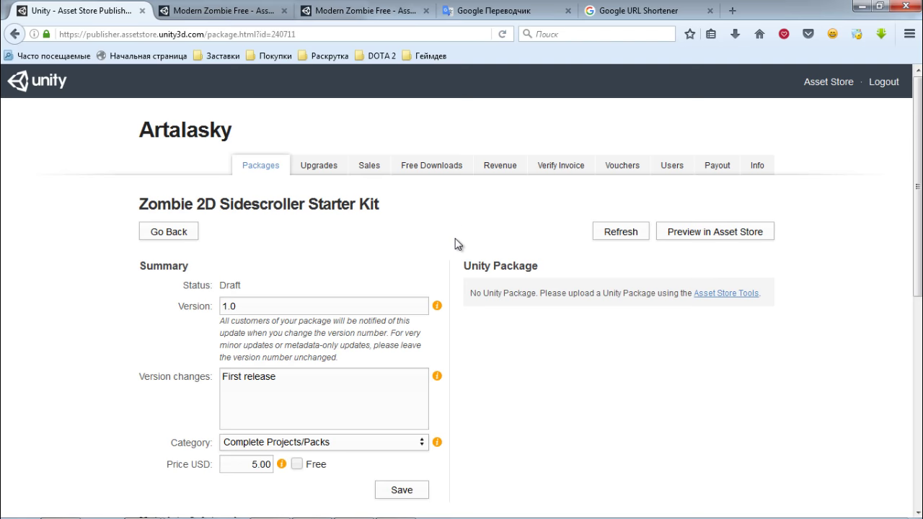
scroll(411, 260, down, 5)
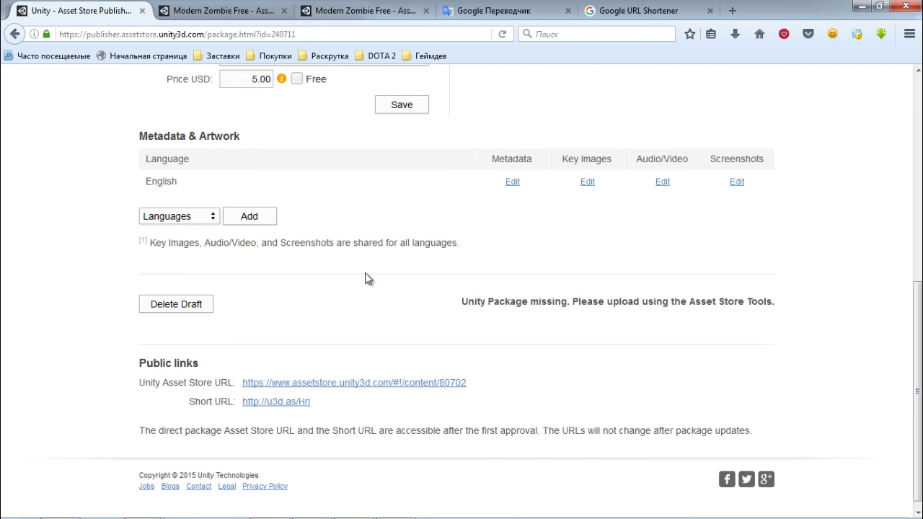
click(196, 309)
click(583, 287)
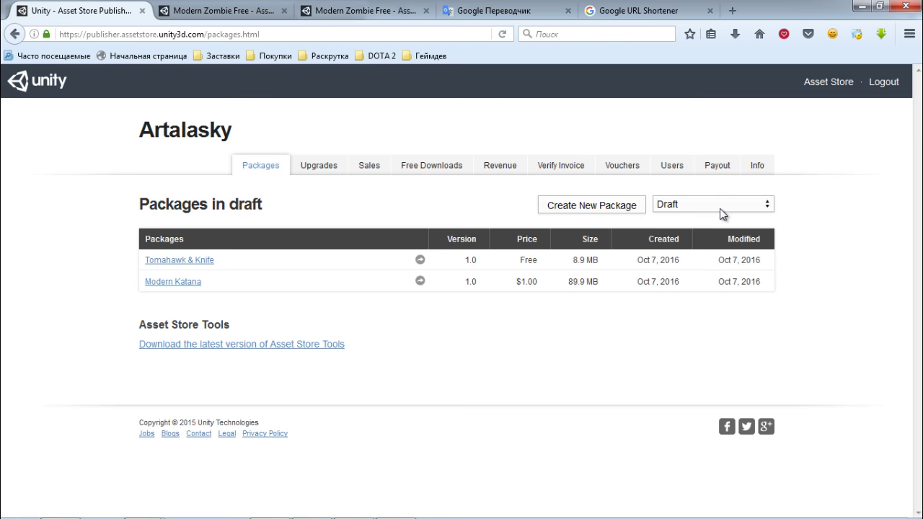
Switch the package status list to show Published packages.
click(712, 211)
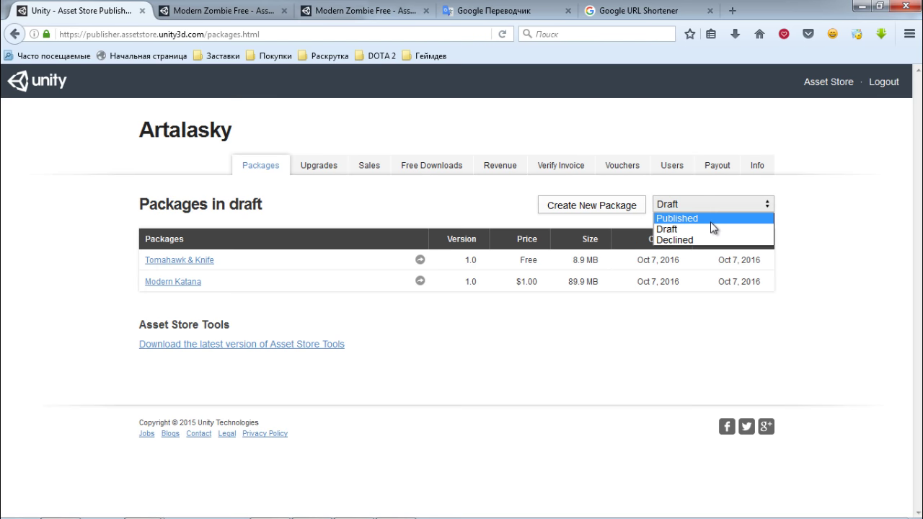
click(711, 221)
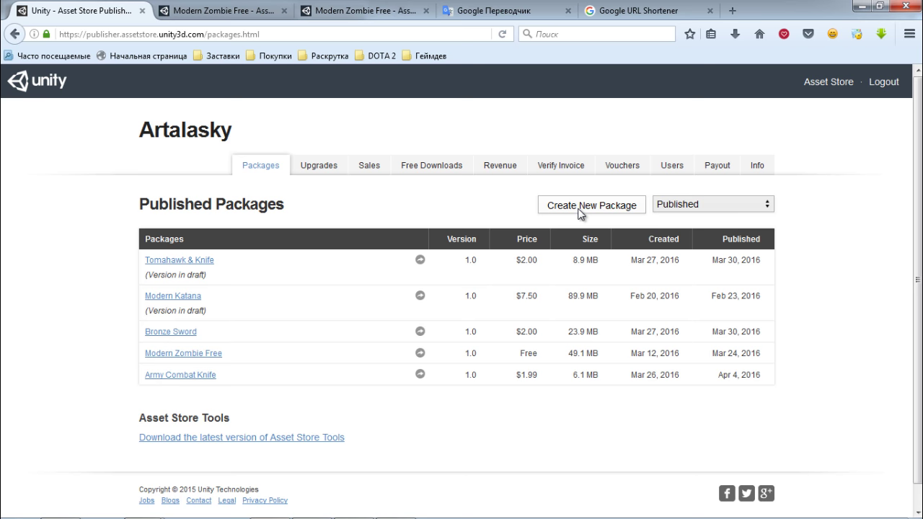
click(581, 210)
Review the new package's version 1.0 and its First release note.
scroll(582, 220, down, 3)
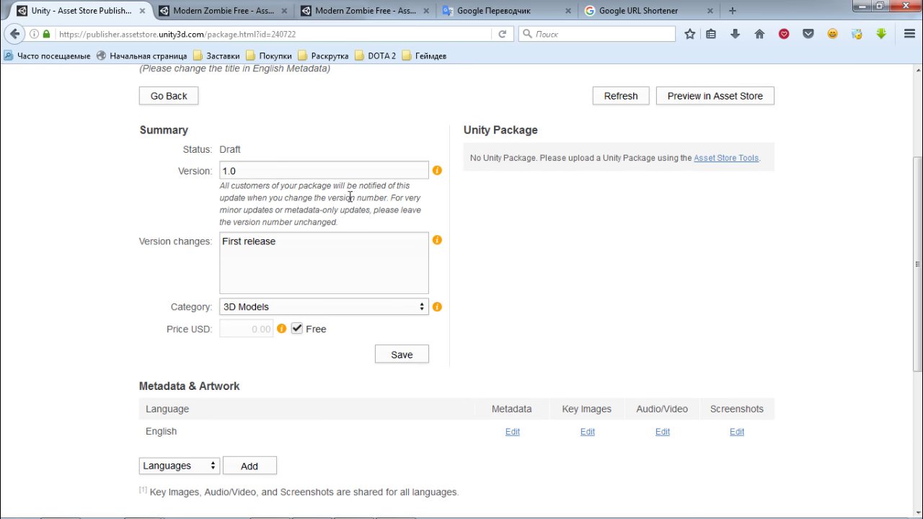
drag(366, 173, 101, 166)
click(323, 257)
drag(329, 238, 244, 242)
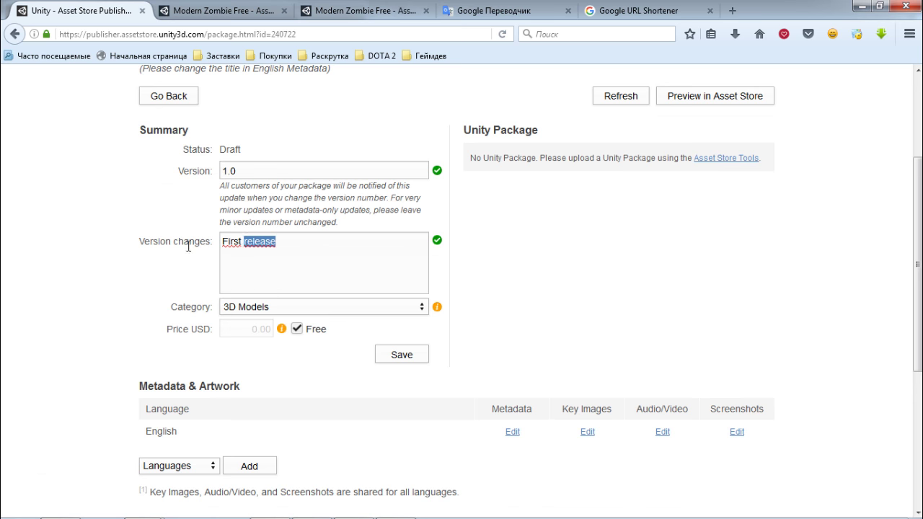
drag(188, 246, 190, 240)
click(326, 250)
Set the package category to Complete Projects/Templates.
click(291, 303)
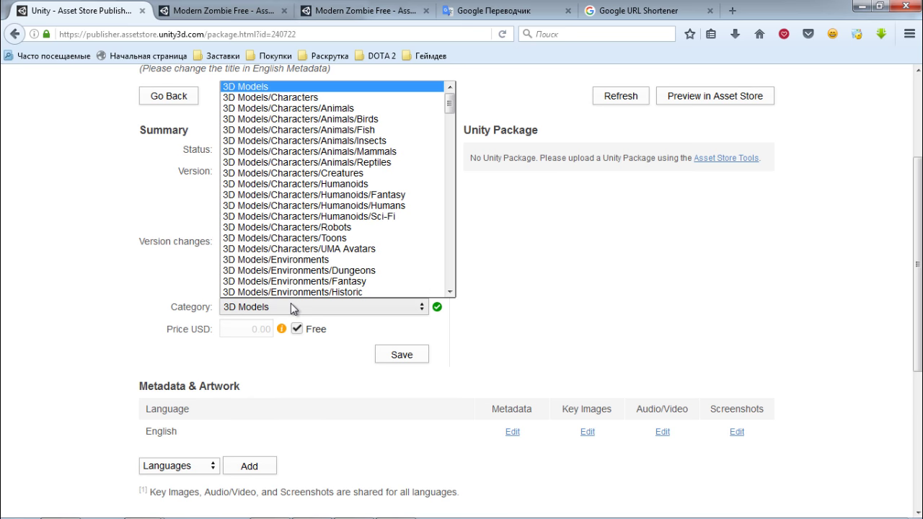
scroll(346, 252, down, 7)
scroll(344, 251, down, 4)
scroll(344, 248, down, 7)
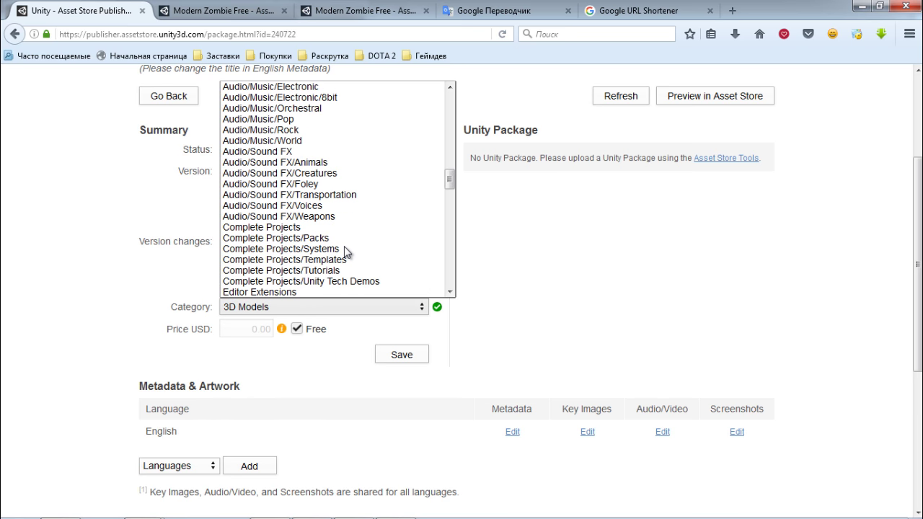
scroll(344, 246, down, 2)
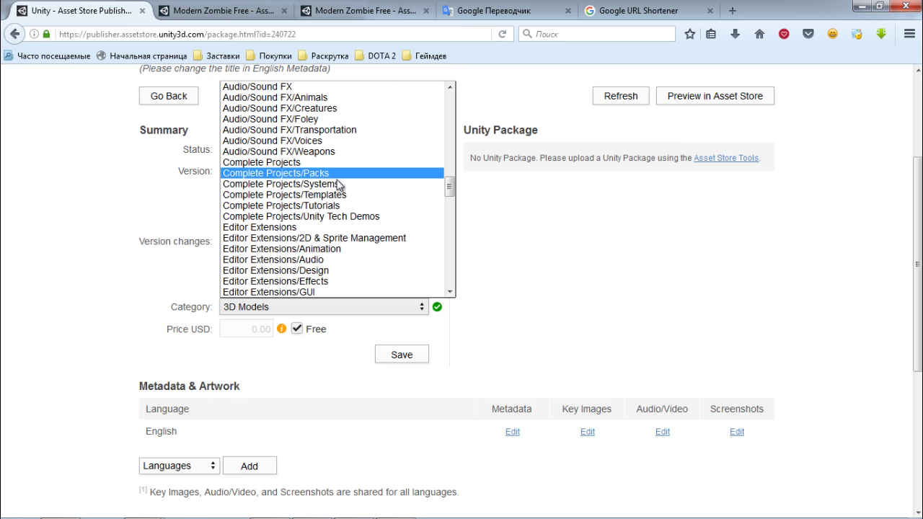
click(353, 196)
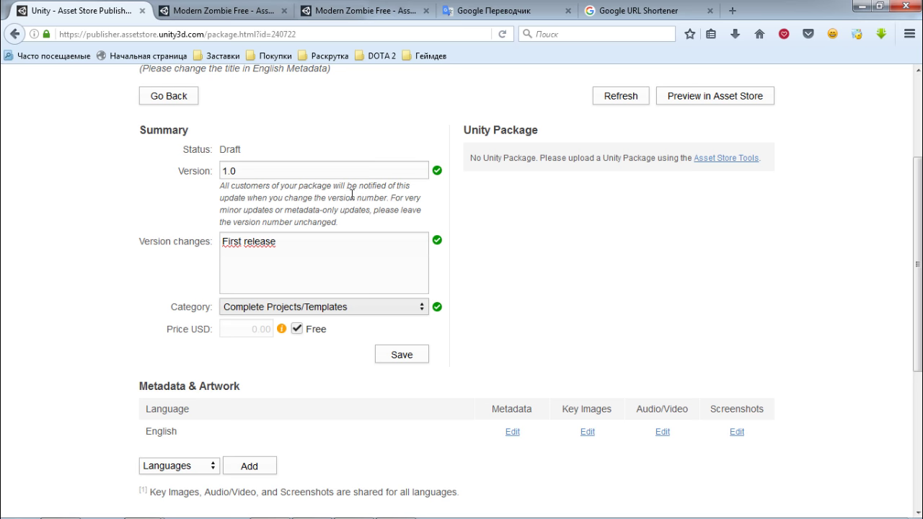
Make the package paid at 5 USD, add the note 'outube lesson test', and save.
click(297, 329)
drag(251, 328, 261, 329)
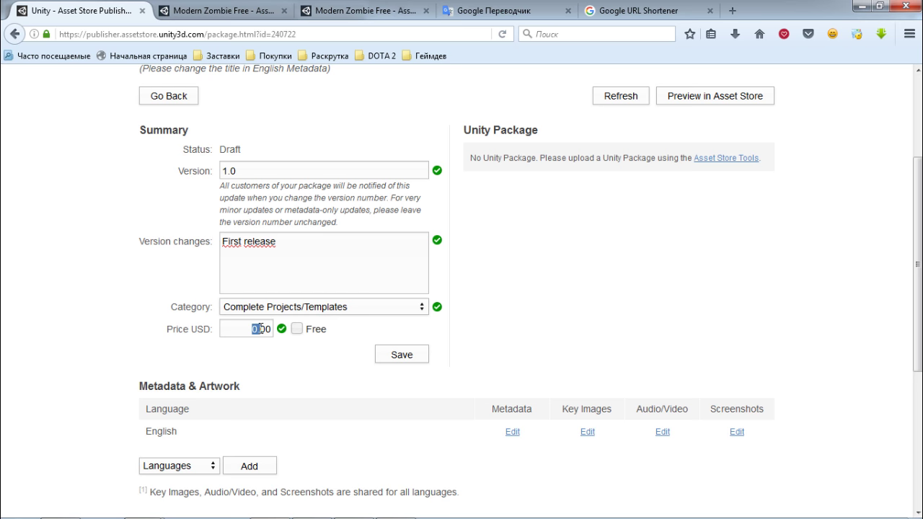
text(5)
click(372, 259)
text(outube lesson test)
click(407, 357)
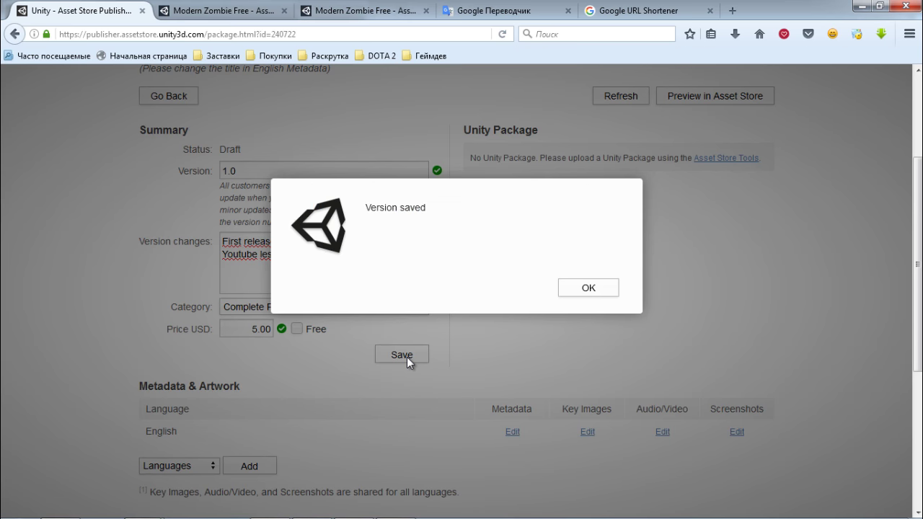
click(581, 289)
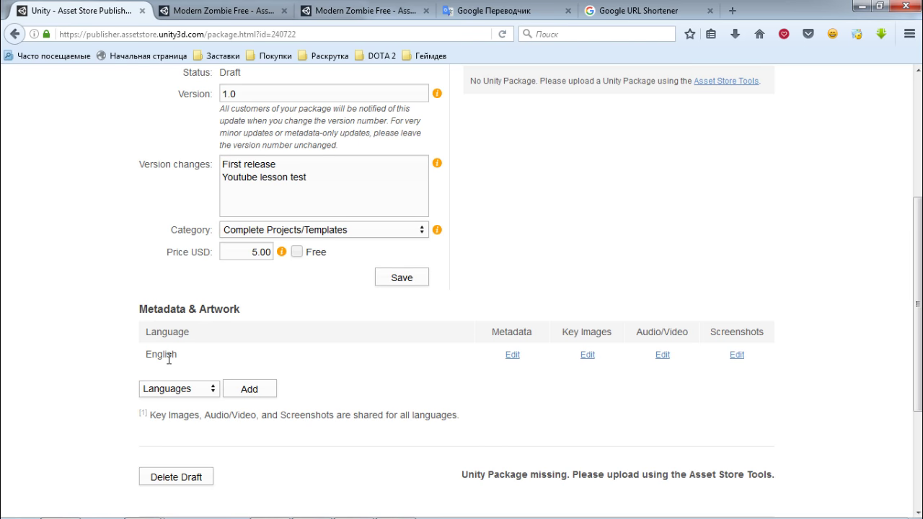
Check the extra languages list without adding one, then open the English metadata editor separately.
click(211, 389)
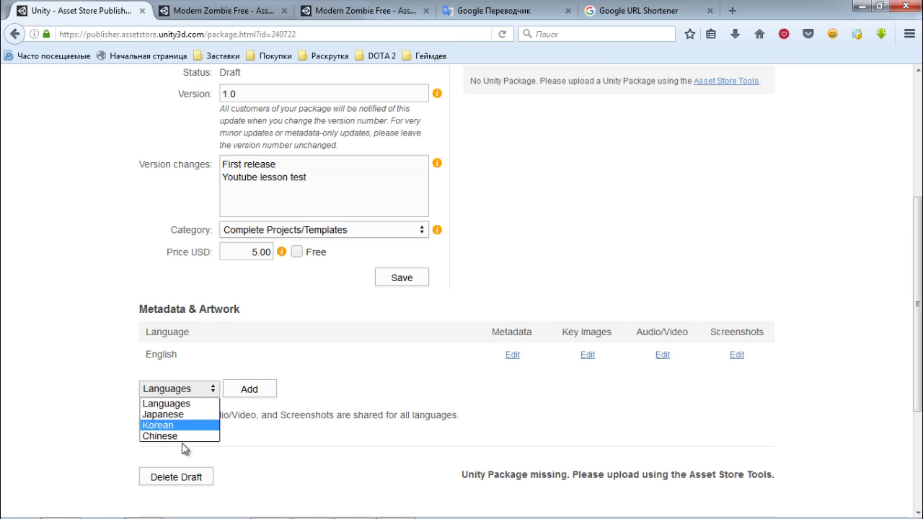
click(295, 364)
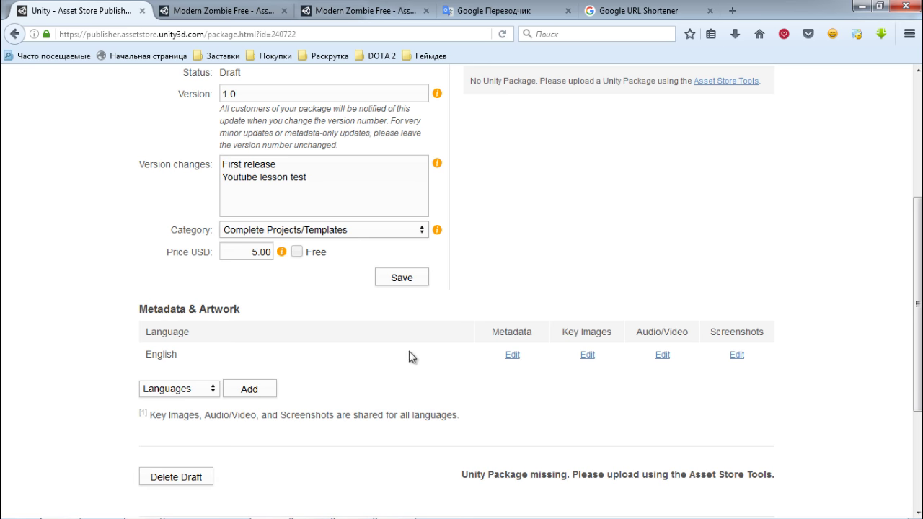
scroll(432, 353, up, 1)
scroll(491, 335, down, 1)
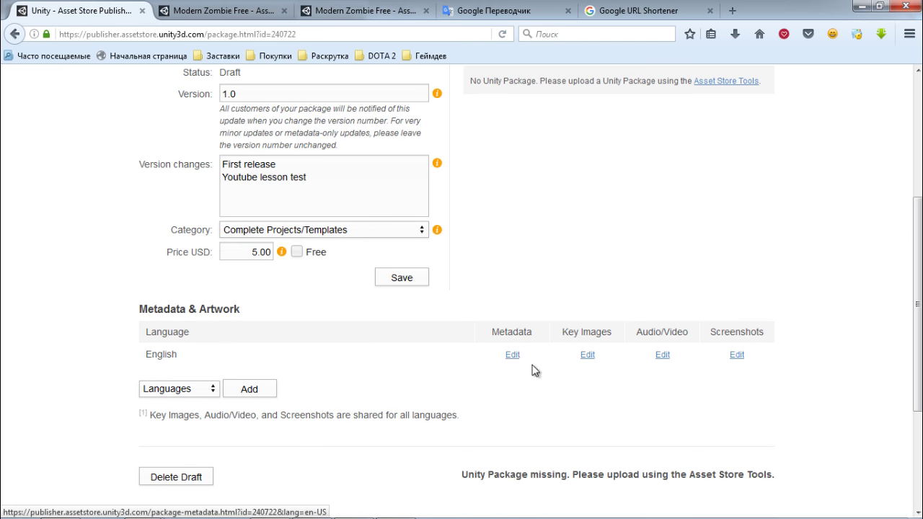
middle_click(514, 356)
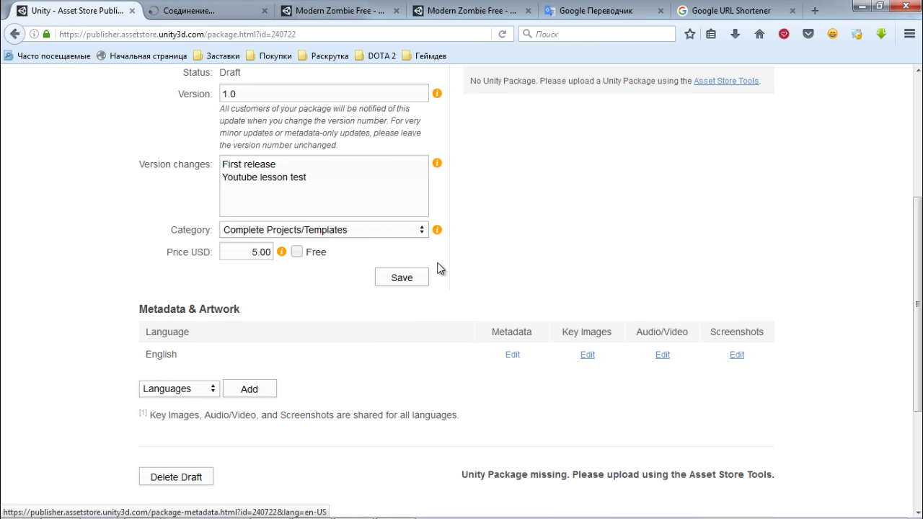
Copy the Modern Zombie Free description into the package's Description field, replacing the placeholder.
click(209, 10)
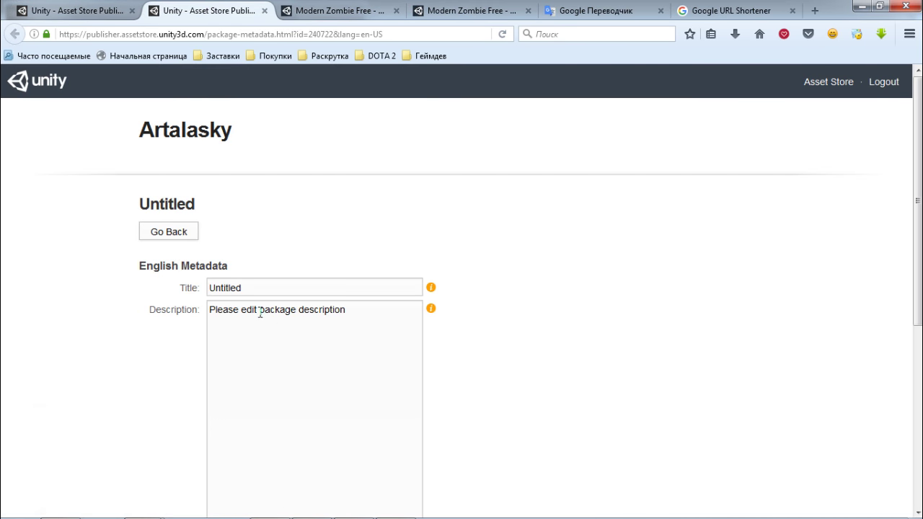
scroll(325, 325, down, 2)
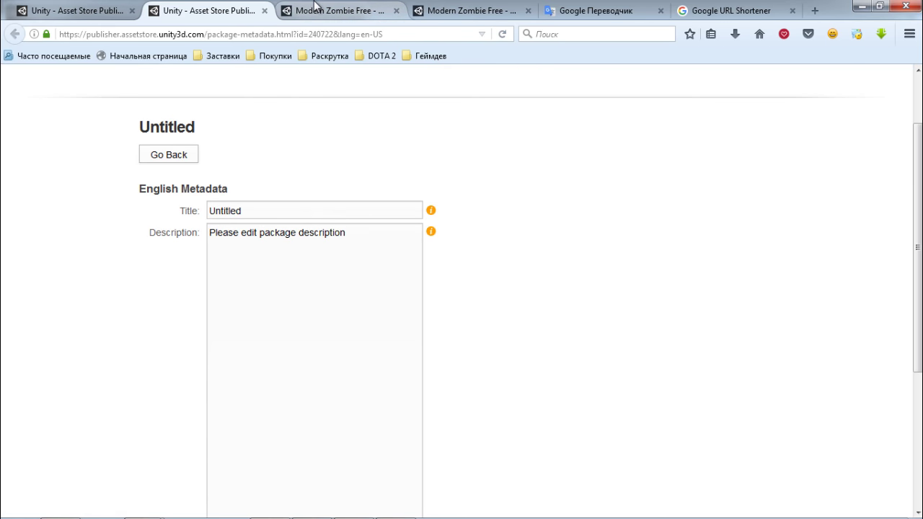
click(313, 8)
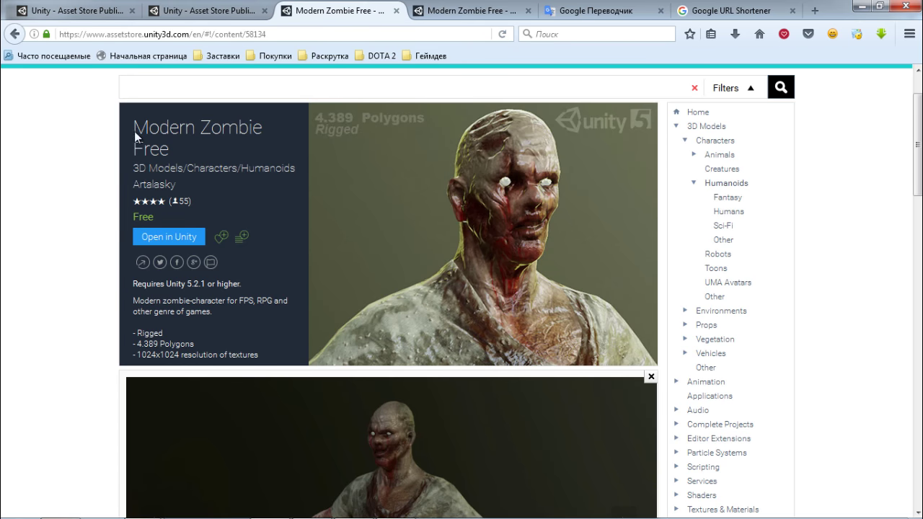
drag(134, 132, 171, 152)
drag(131, 283, 283, 368)
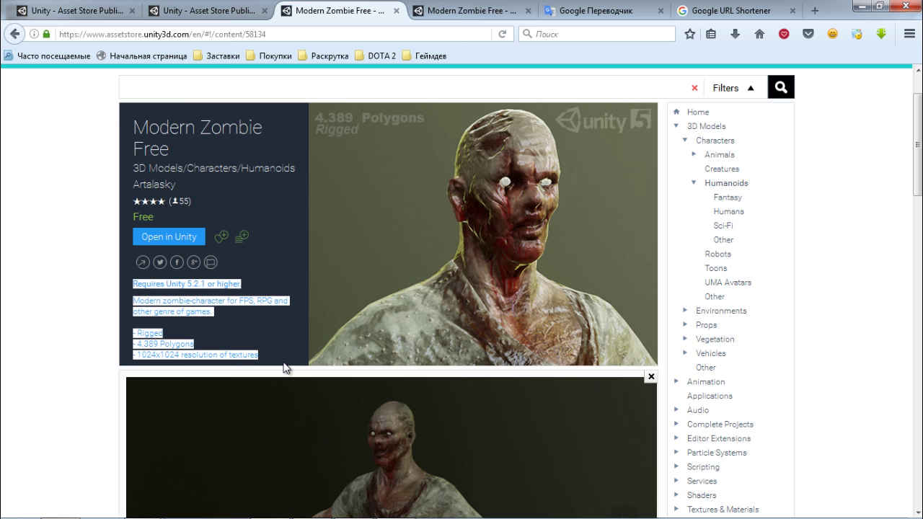
key(ctrl+shift+Tab)
click(317, 262)
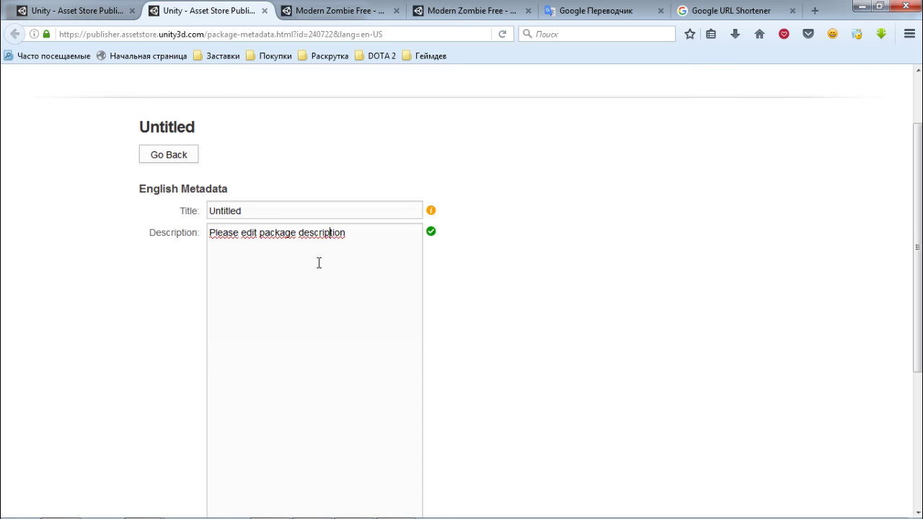
key(ctrl+a)
key(ctrl+Tab)
key(ctrl+c)
key(ctrl+shift+Tab)
key(ctrl+v)
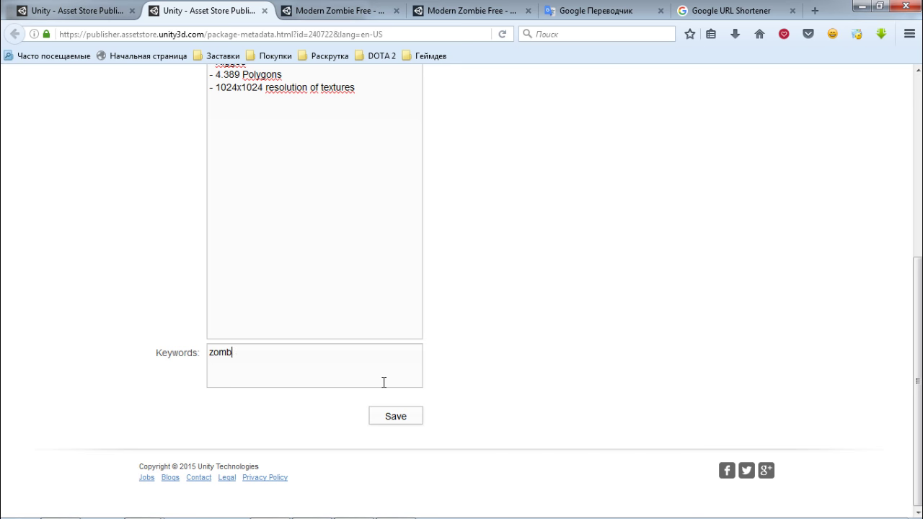
Add keywords war, character, postapocalyptic, police, weapon, 2 and save the metadata.
text(ie,city,war,character,postapocalyptic,police,weapon,2d,ruin)
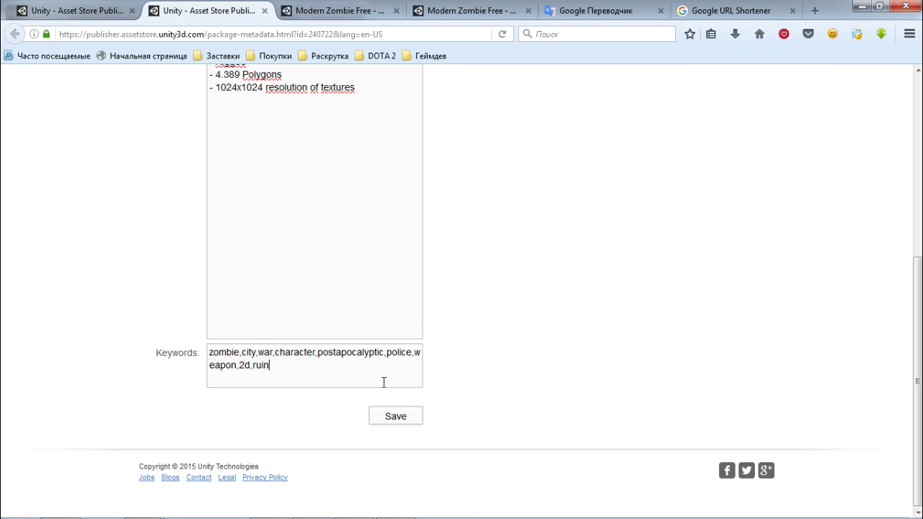
click(377, 416)
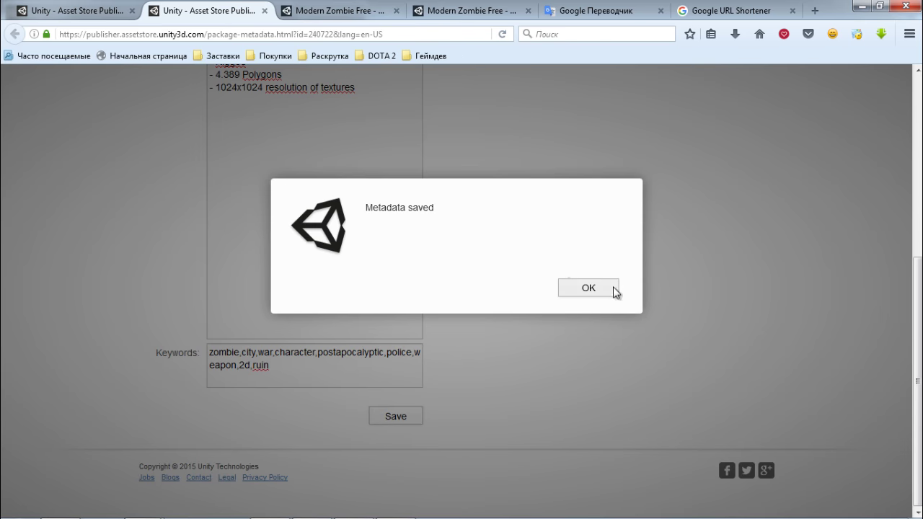
click(612, 290)
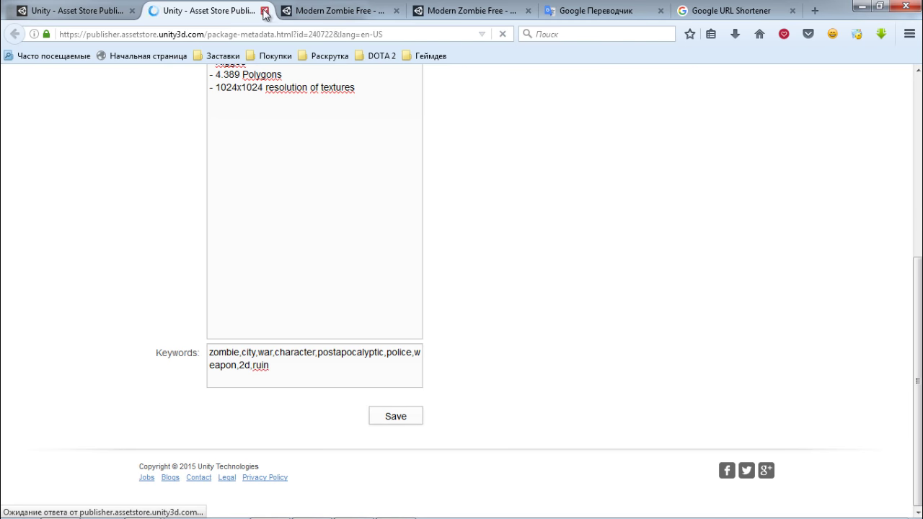
Open the draft's Key Images page in a new tab.
click(108, 10)
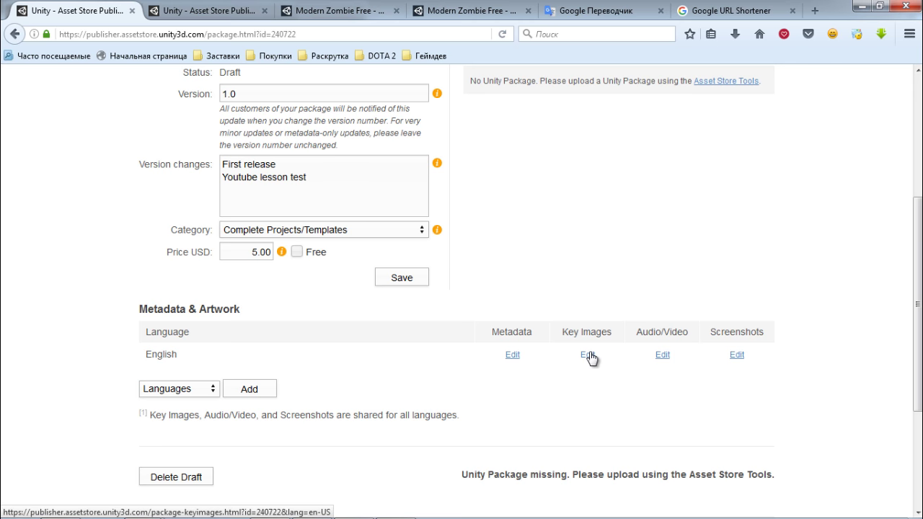
middle_click(589, 358)
click(207, 11)
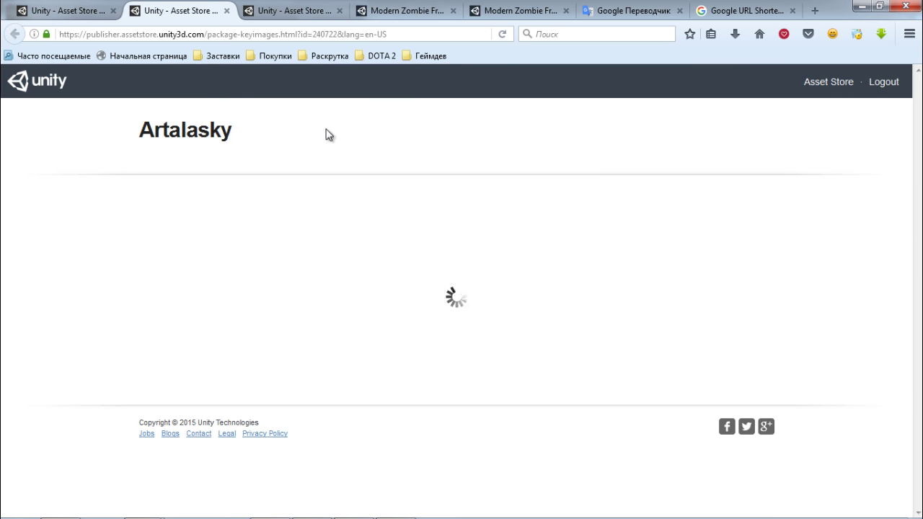
scroll(428, 227, down, 2)
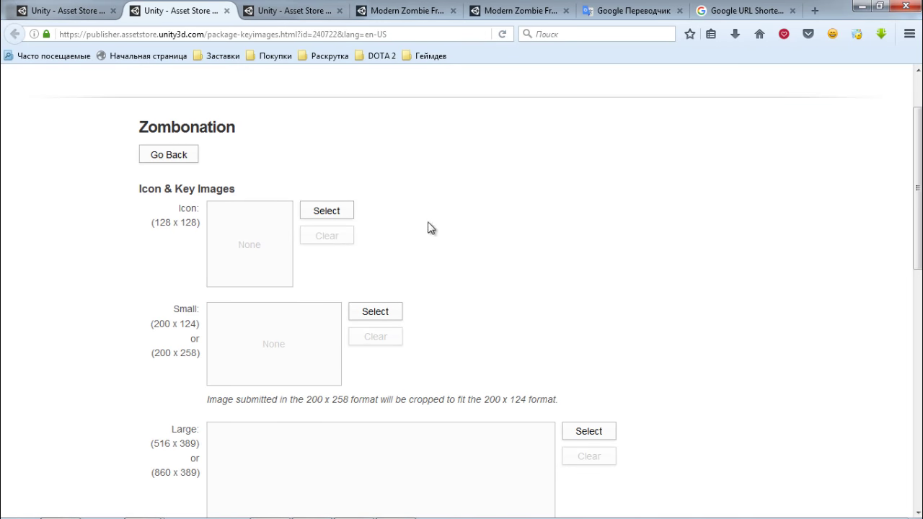
scroll(535, 211, down, 2)
scroll(535, 213, down, 2)
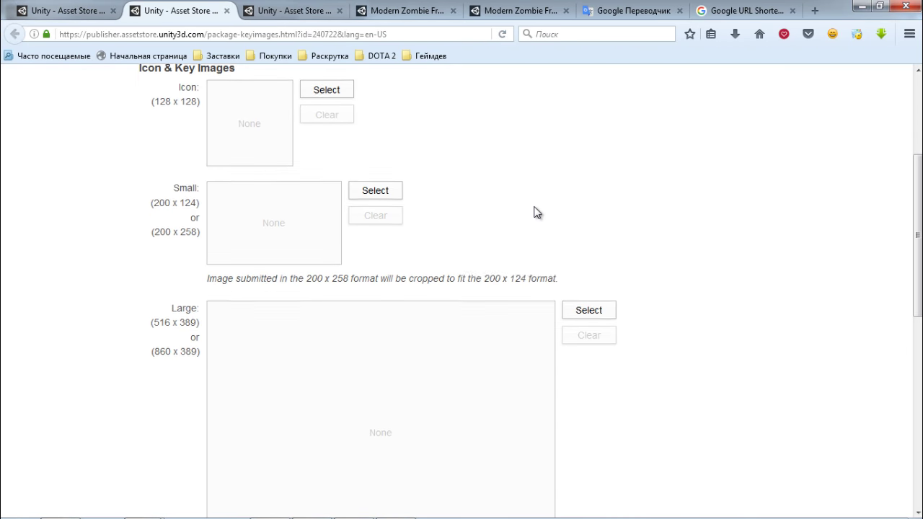
scroll(535, 213, up, 2)
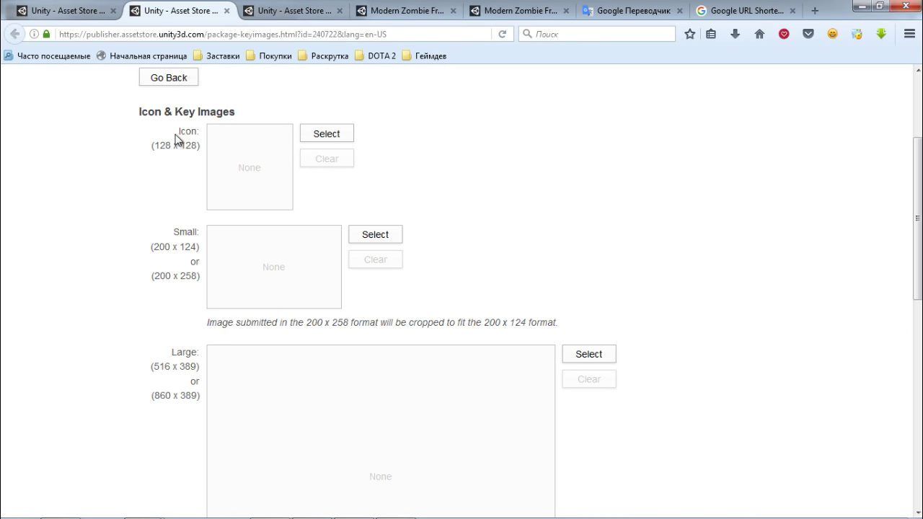
scroll(299, 346, down, 3)
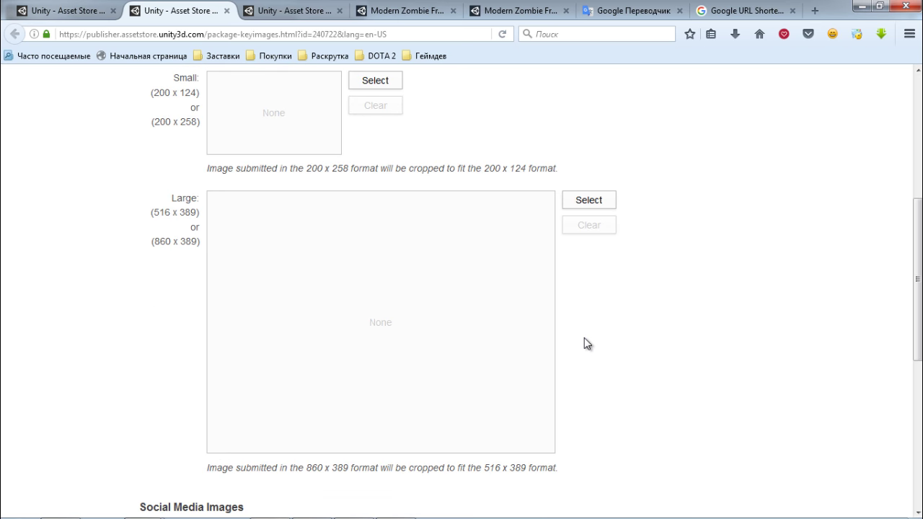
scroll(584, 337, up, 5)
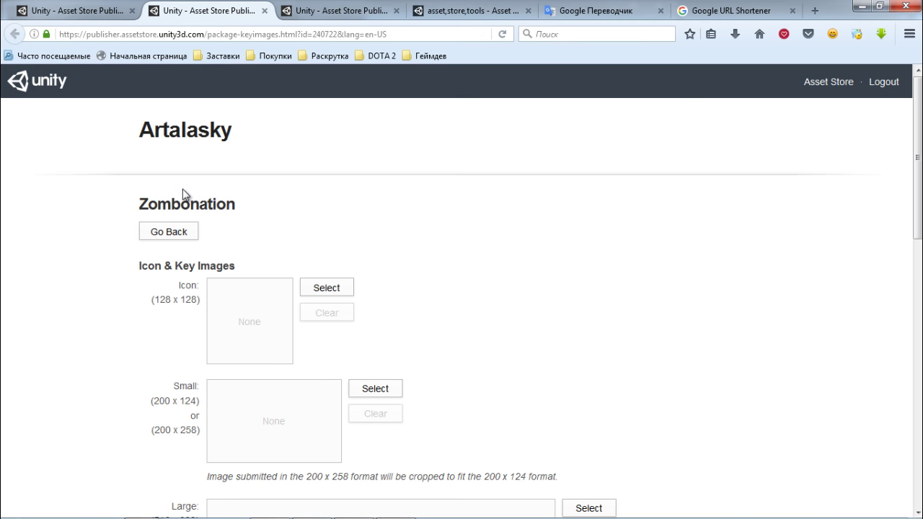
click(166, 232)
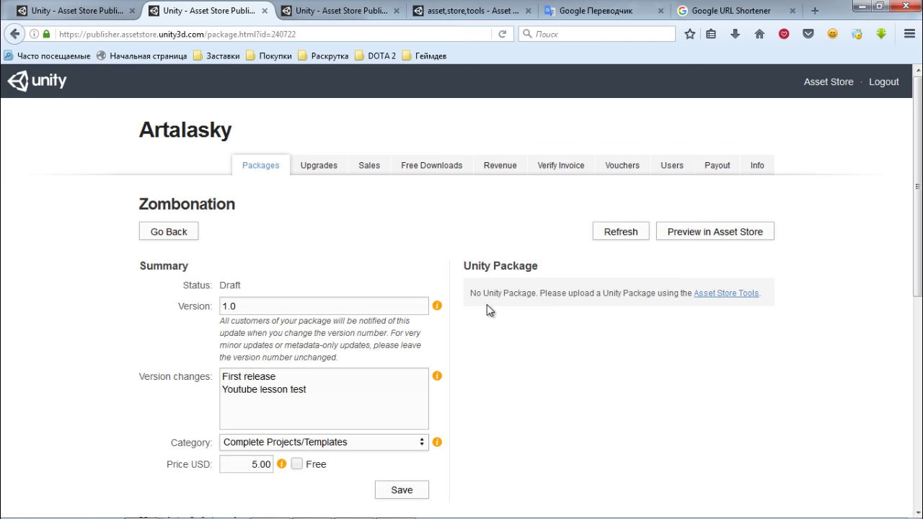
Open the free Asset Store Tools page from the missing package notice and choose Open in Unity.
drag(472, 293, 765, 290)
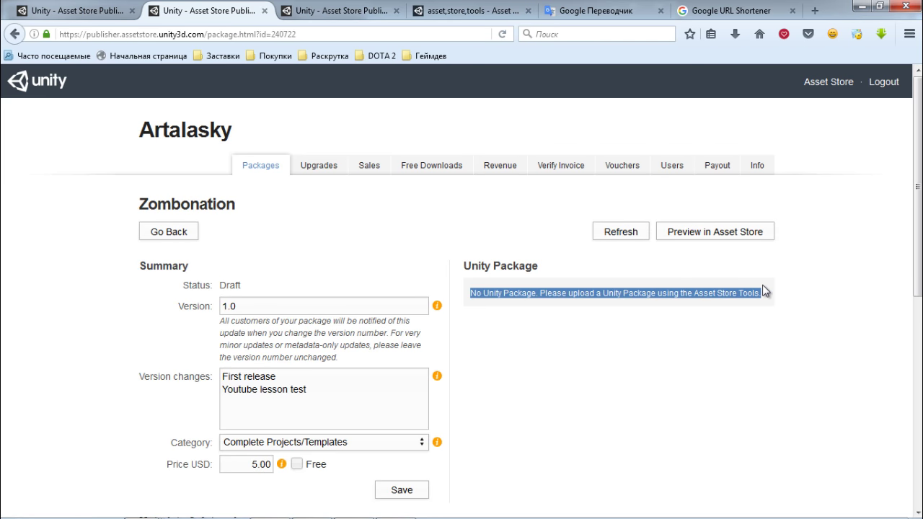
click(768, 325)
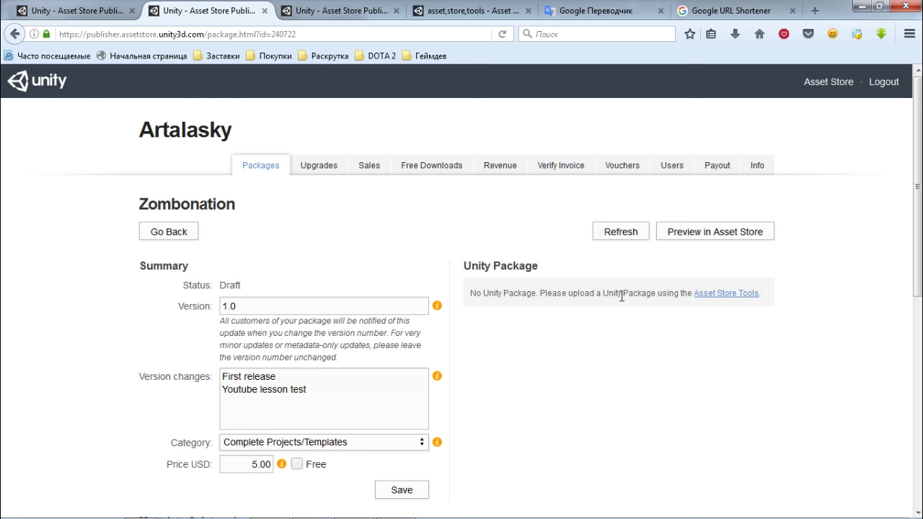
click(725, 293)
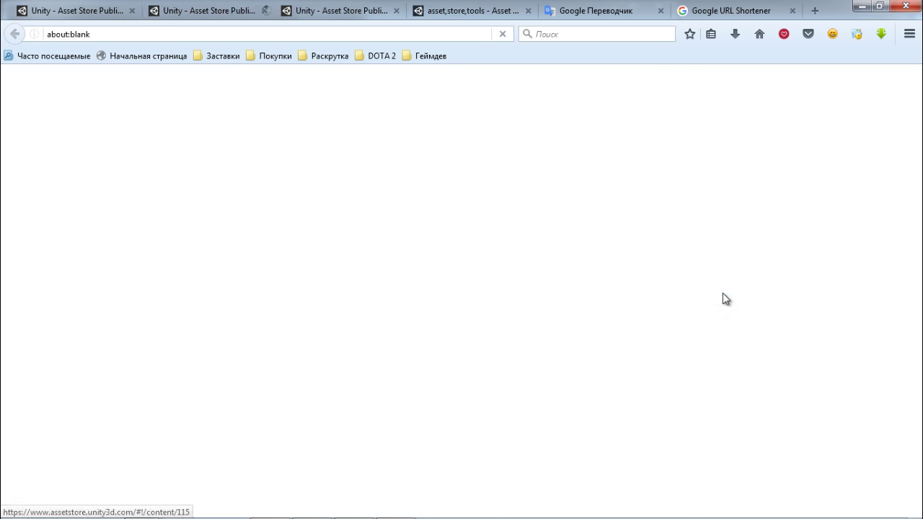
click(408, 12)
click(471, 14)
click(566, 11)
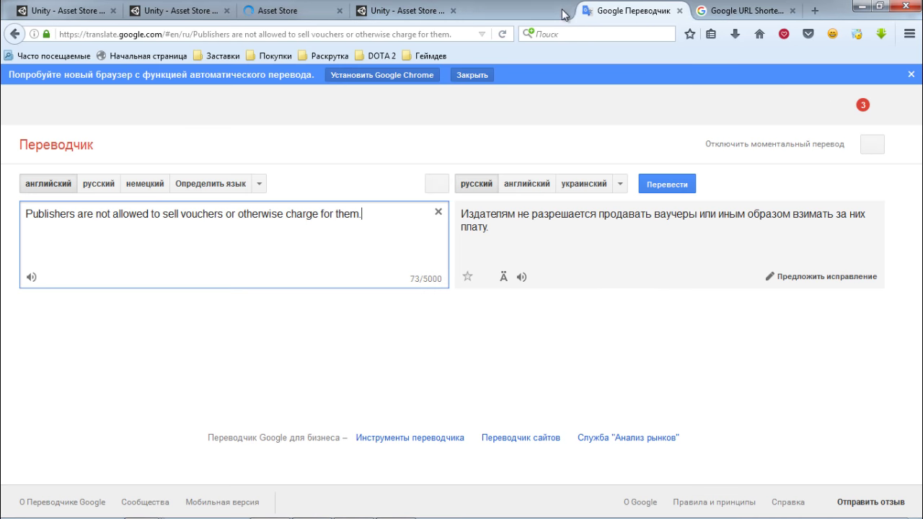
click(298, 7)
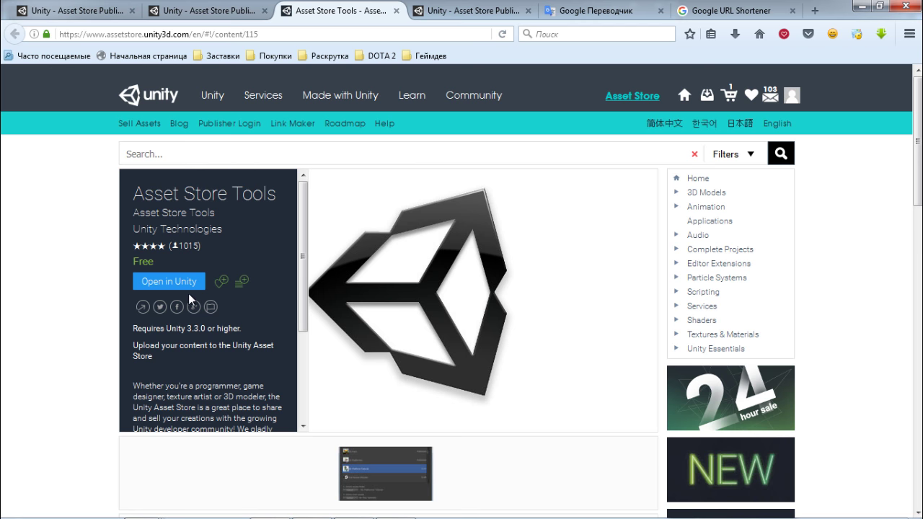
click(184, 285)
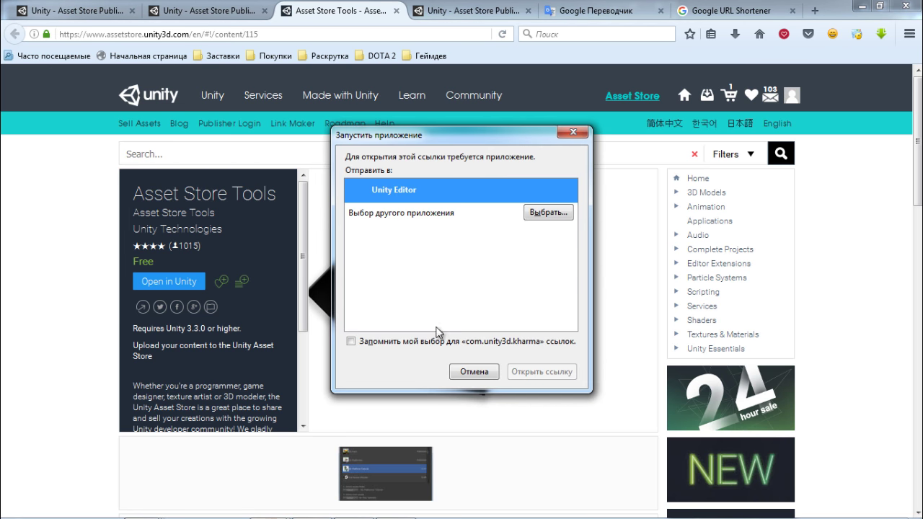
Open the link in Unity Editor and import all Asset Store Tools package files.
click(563, 374)
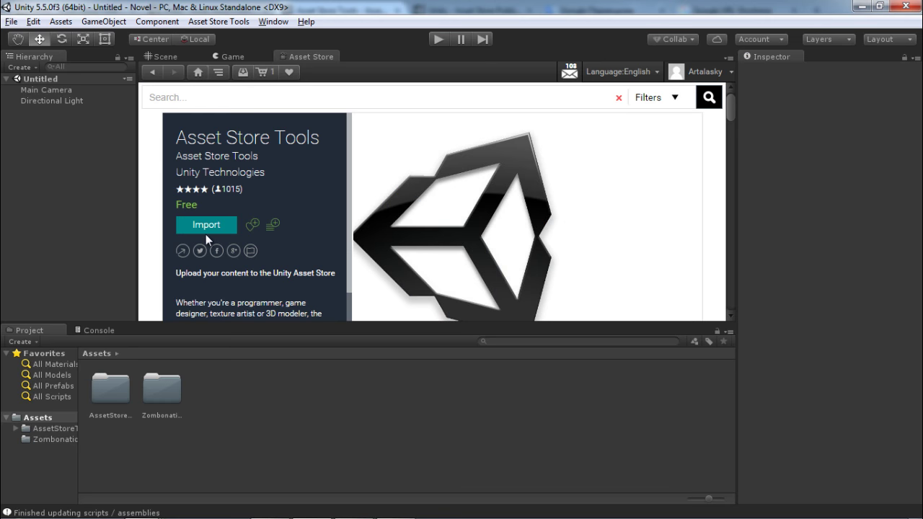
click(220, 230)
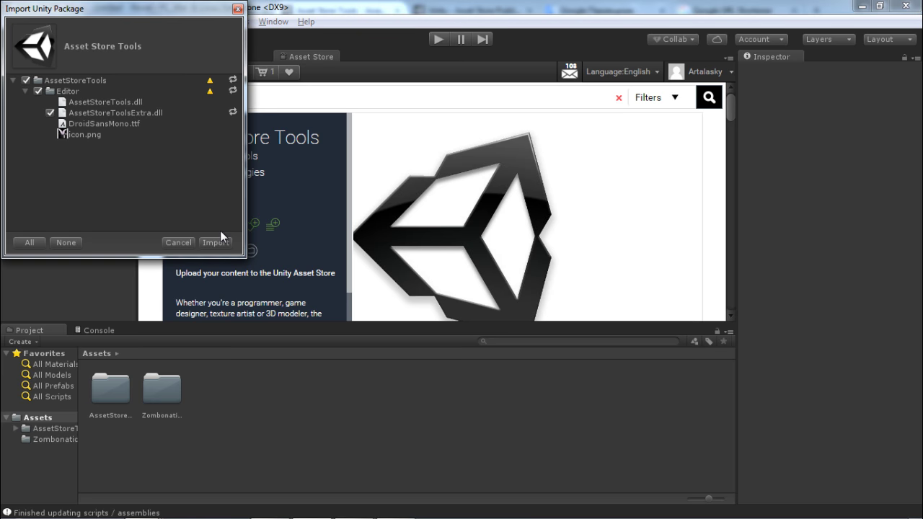
click(221, 238)
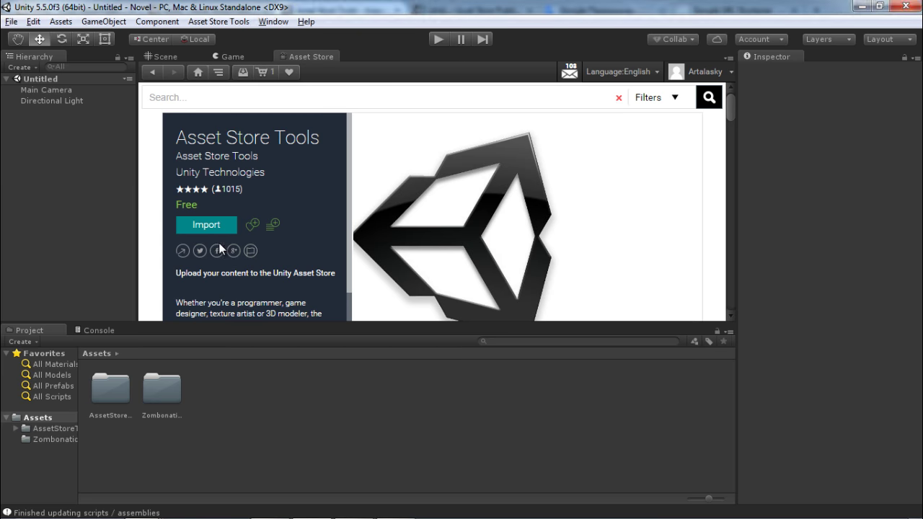
Browse the Zombonation folder, then open Asset Store Tools > Guidelines.
double_click(170, 385)
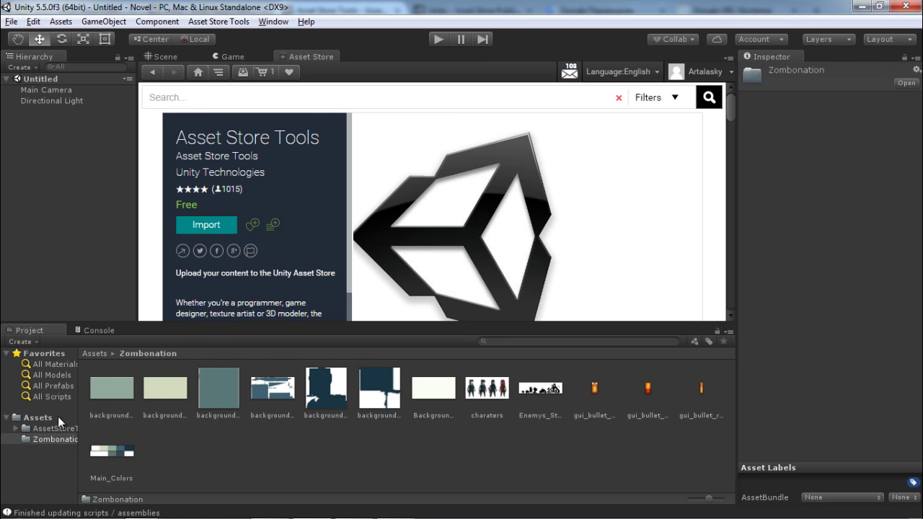
click(96, 353)
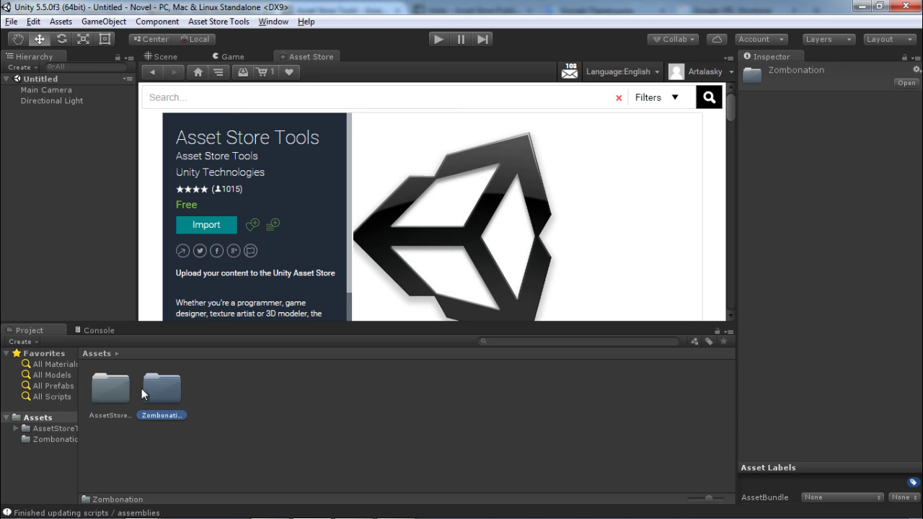
click(280, 408)
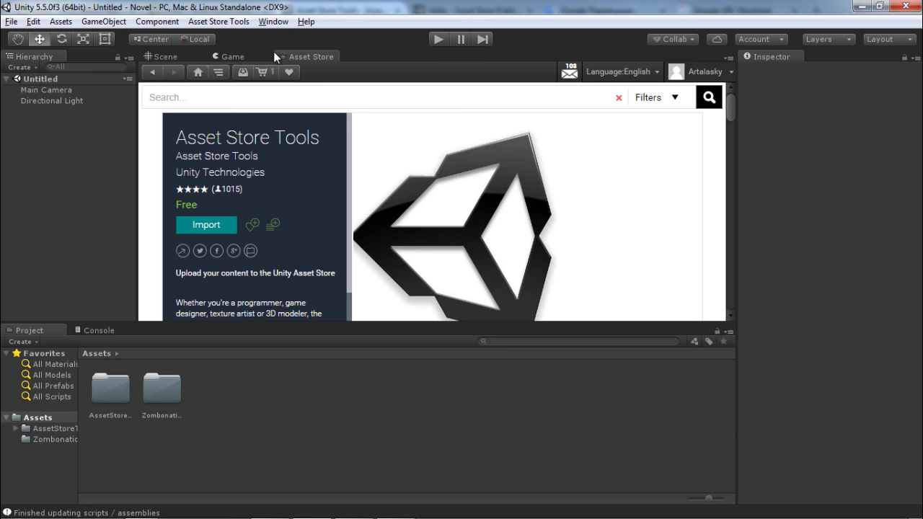
click(219, 23)
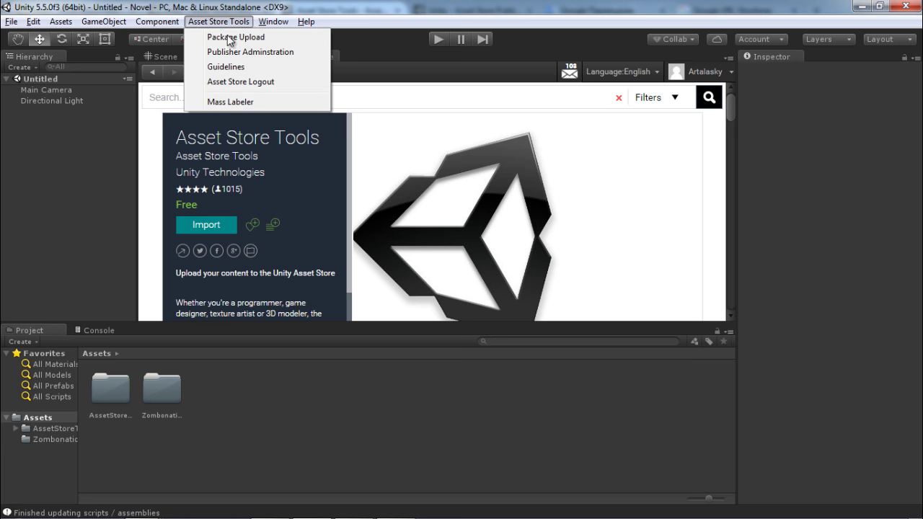
click(245, 67)
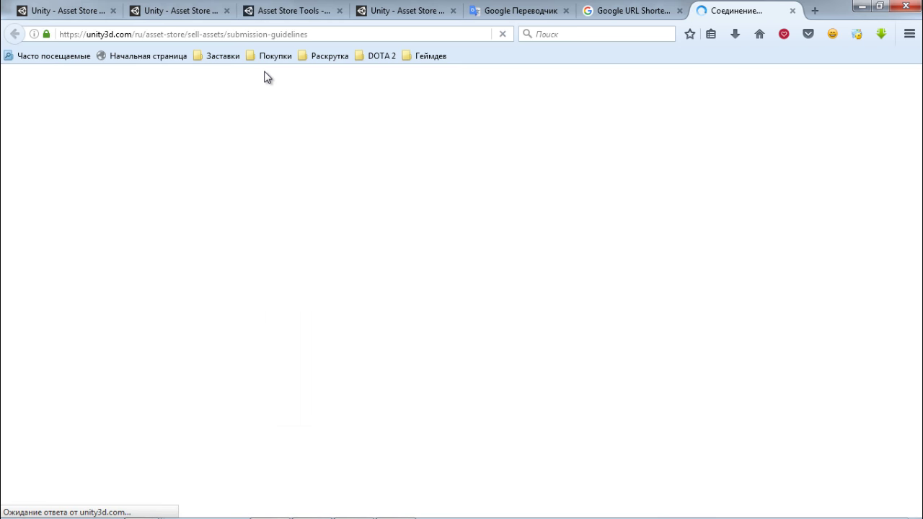
Scroll to the key image templates, cancel the Asset_Store_Templates_1.0.zip download, and close the guidelines.
scroll(899, 218, down, 5)
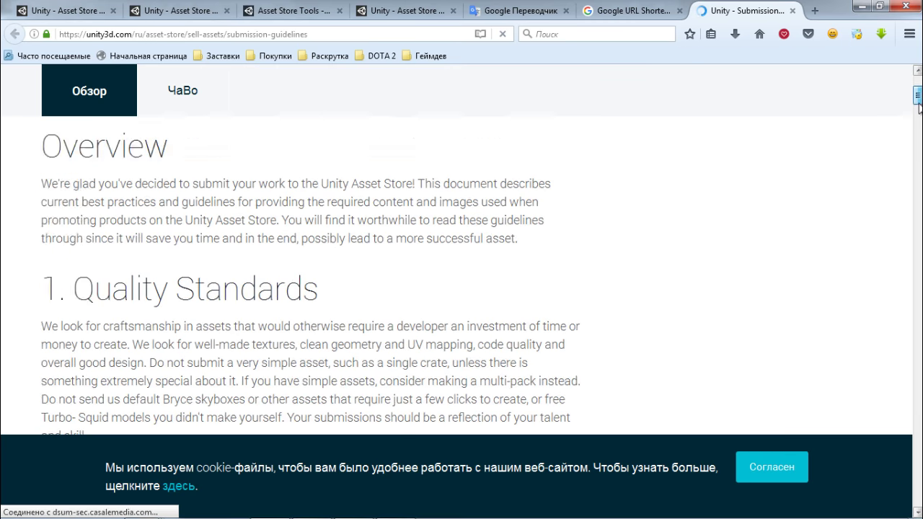
scroll(899, 218, down, 5)
scroll(899, 218, down, 10)
drag(905, 225, 907, 286)
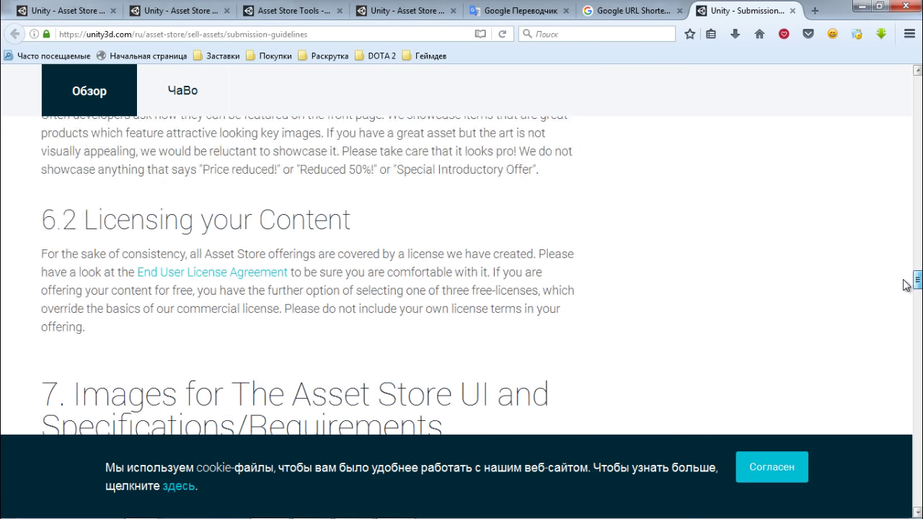
scroll(556, 305, down, 3)
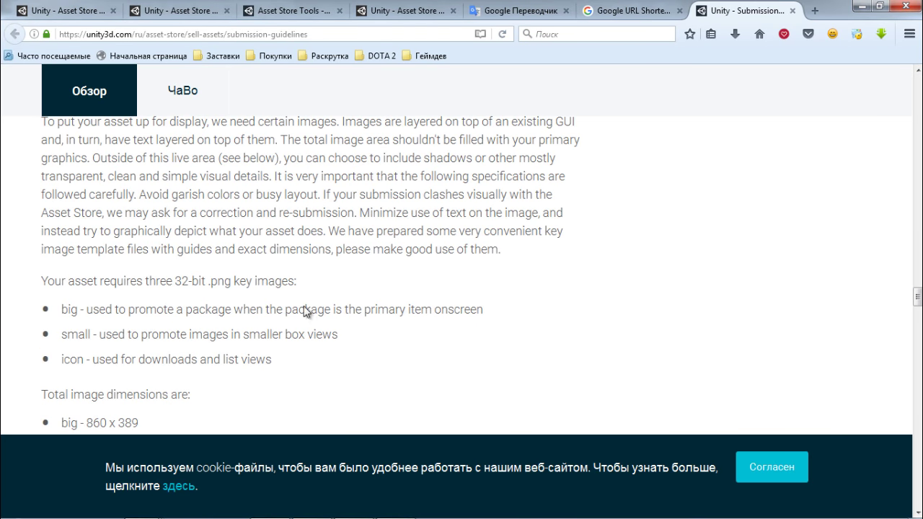
scroll(305, 311, down, 3)
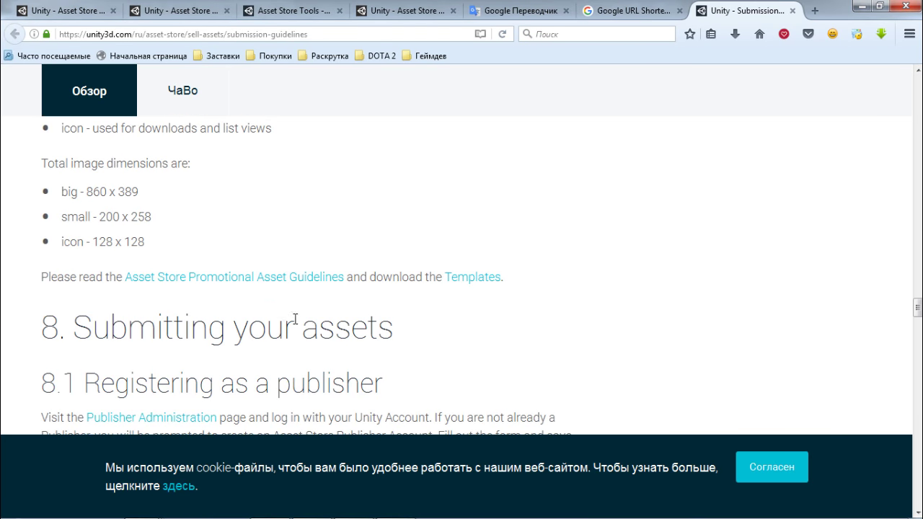
click(464, 287)
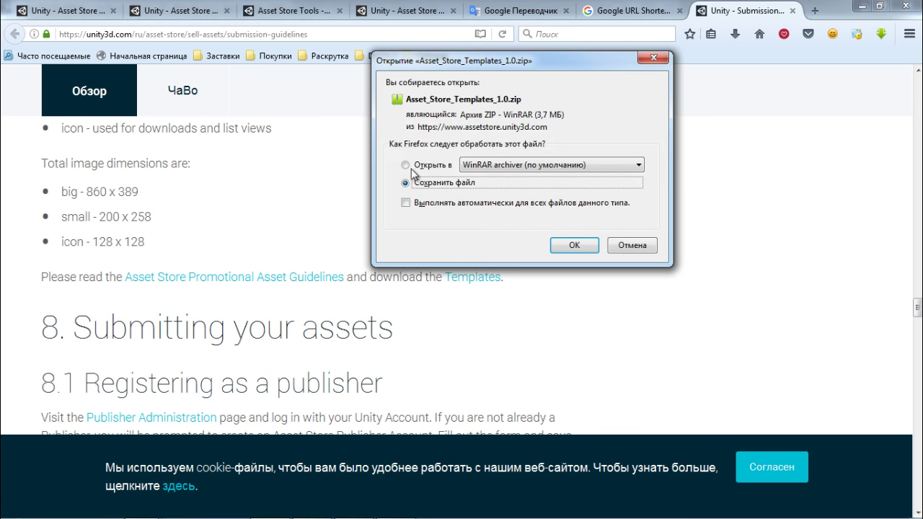
click(632, 245)
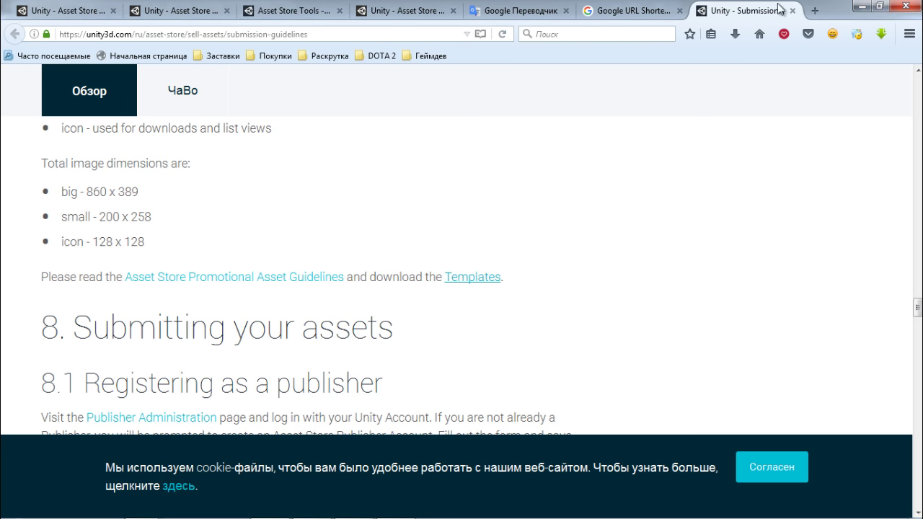
click(796, 12)
Look over the CastleRushers PNG templates, then open PSD/icon_template.psd in Photoshop.
key(alt+Tab)
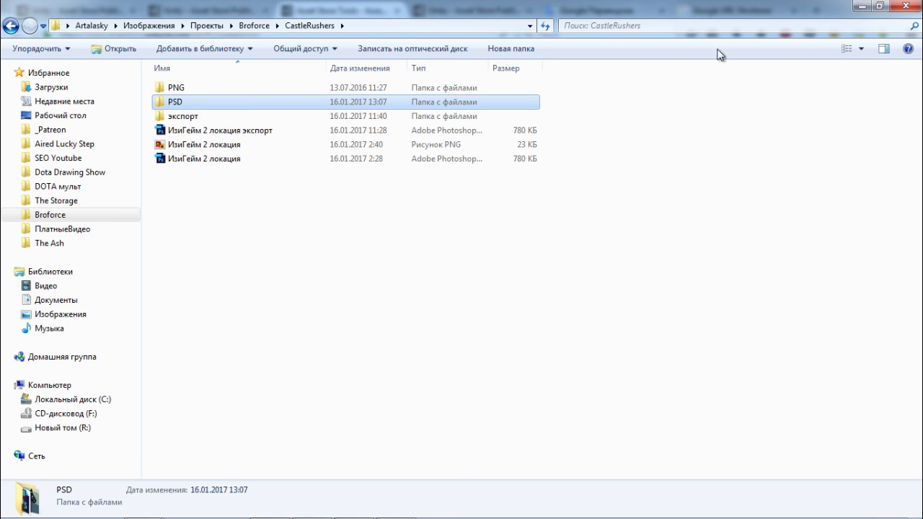
double_click(181, 89)
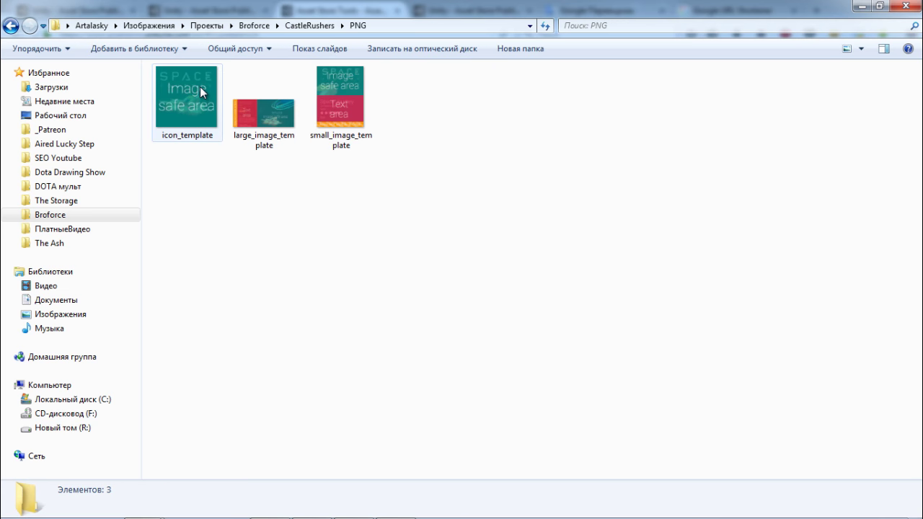
drag(406, 171, 128, 88)
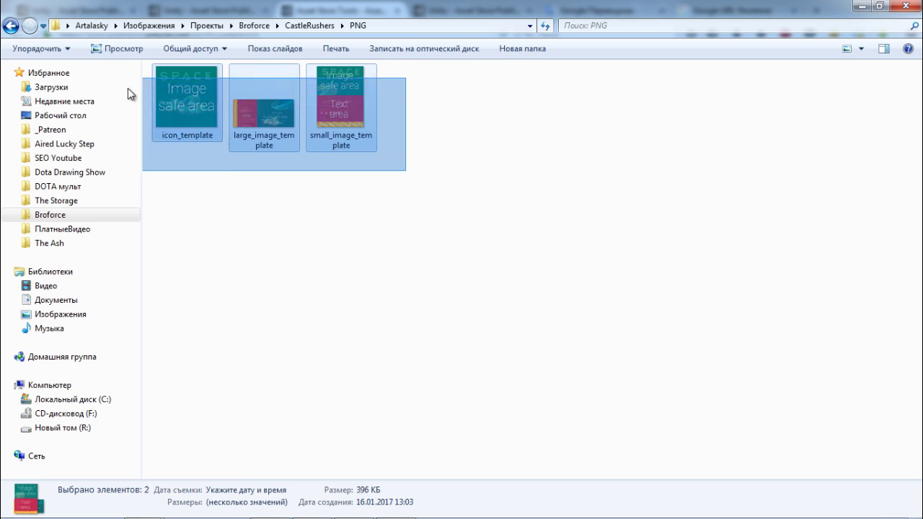
click(288, 27)
double_click(195, 97)
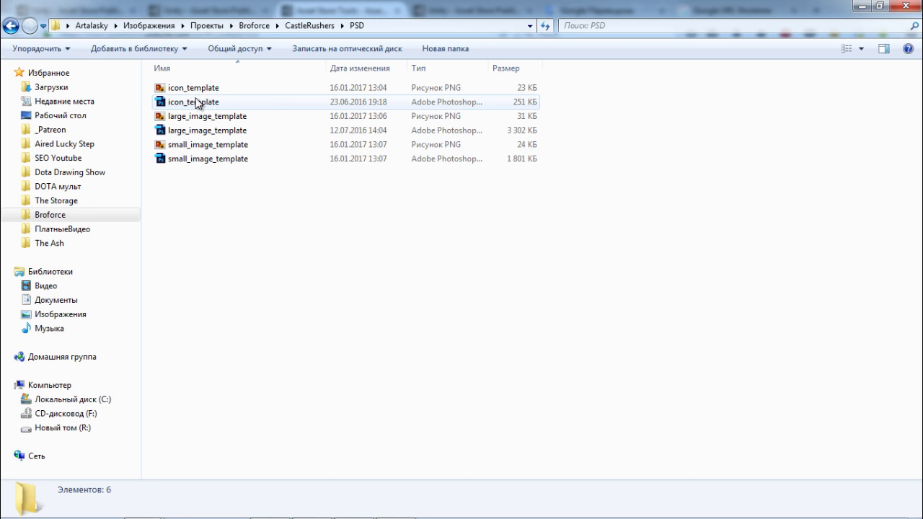
double_click(197, 101)
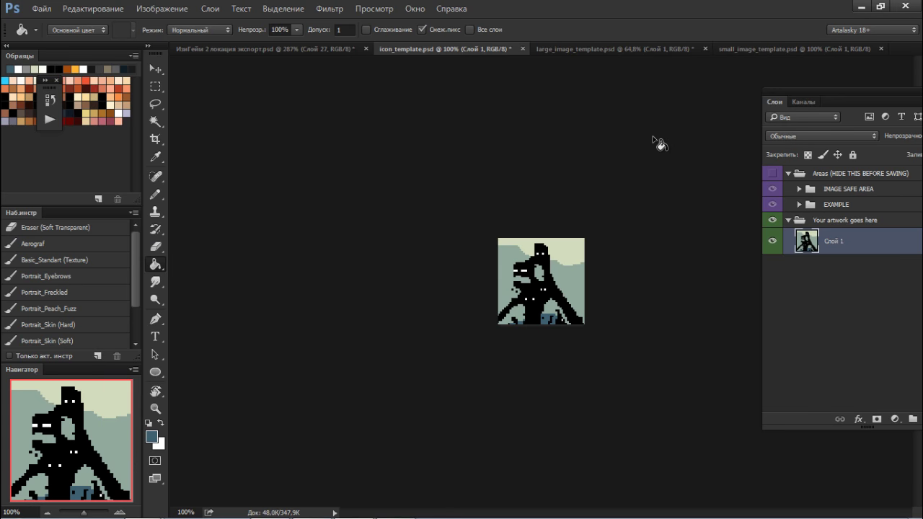
Show and hide the Areas overlay on the icon, then switch to large_image_template.psd.
click(772, 173)
click(772, 240)
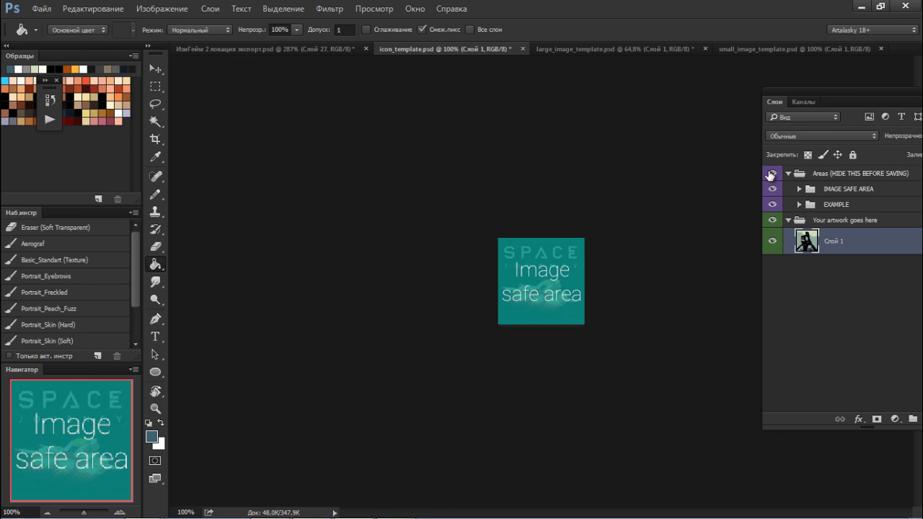
click(771, 174)
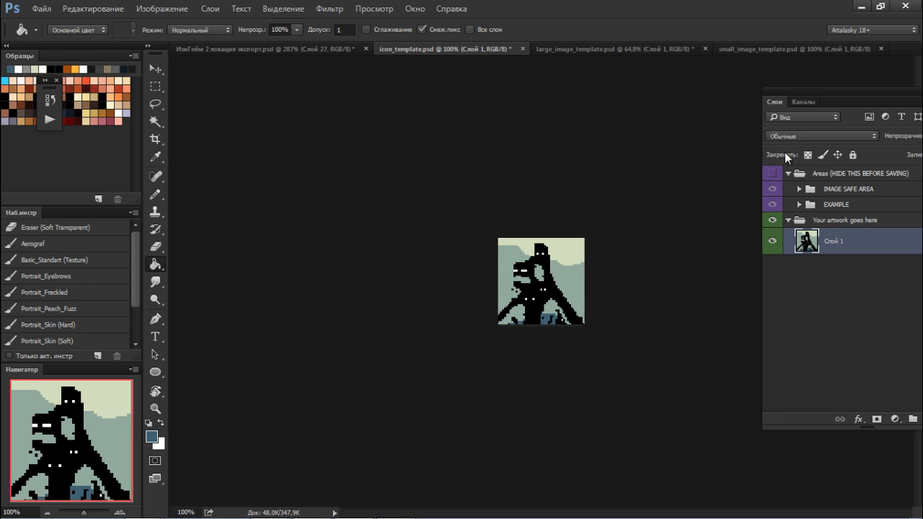
click(653, 49)
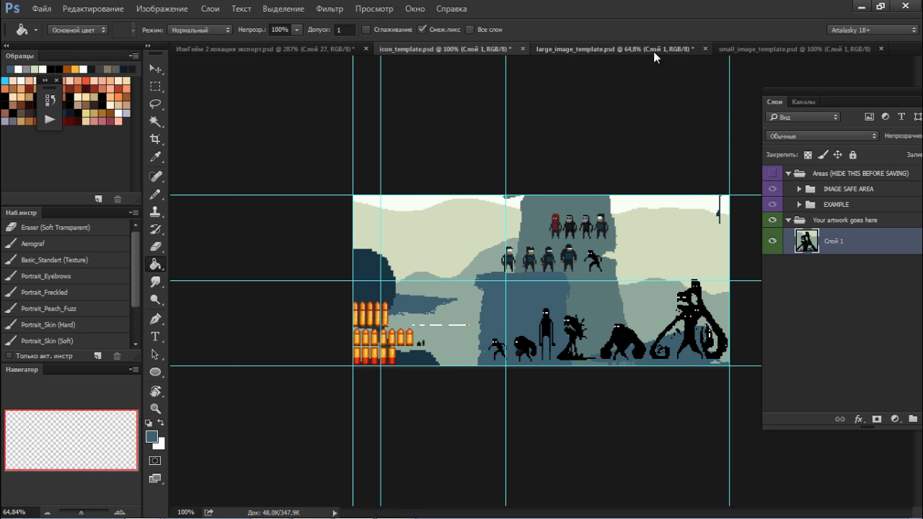
Toggle the Areas overlay on large_image_template, then switch to small_image_template.
click(774, 175)
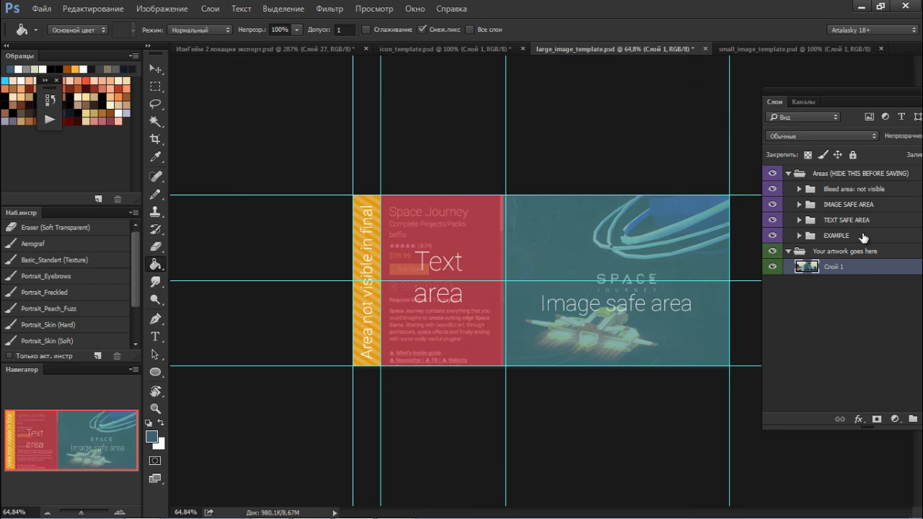
click(774, 175)
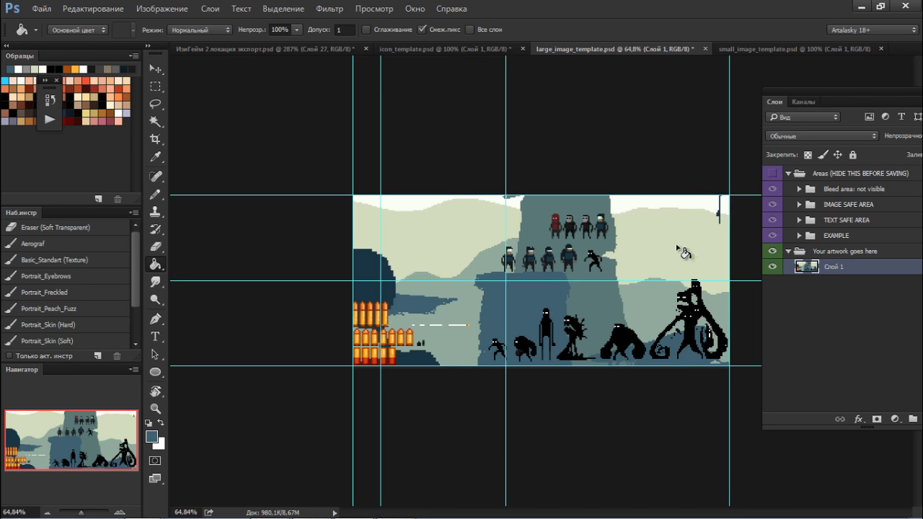
click(746, 50)
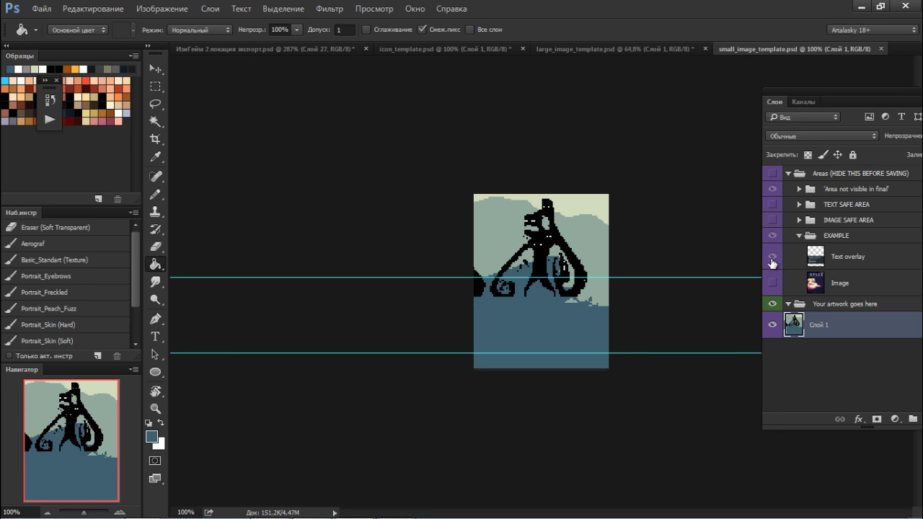
Toggle the Space Journey example overlay on small_image_template, then return to icon_template.
click(771, 174)
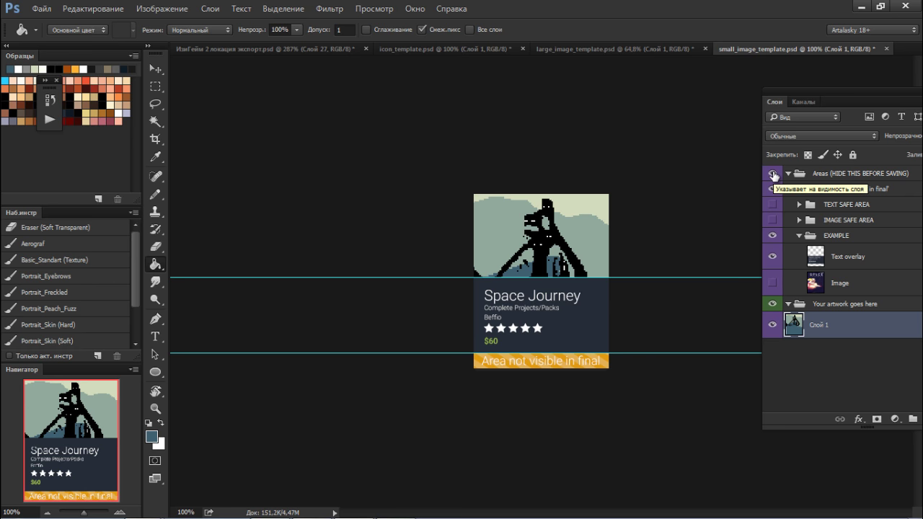
click(772, 174)
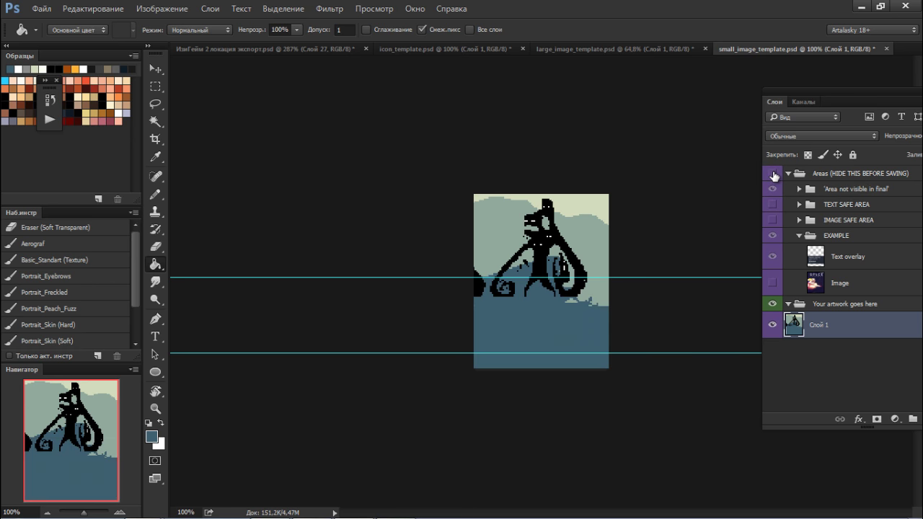
click(429, 42)
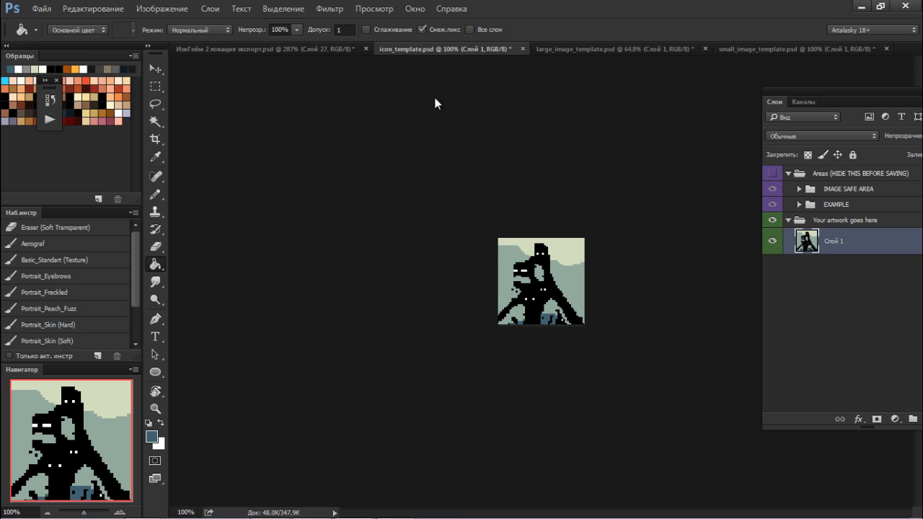
Start a Save As for the icon, view the file formats, then cancel without saving.
key(ctrl+shift+s)
click(438, 383)
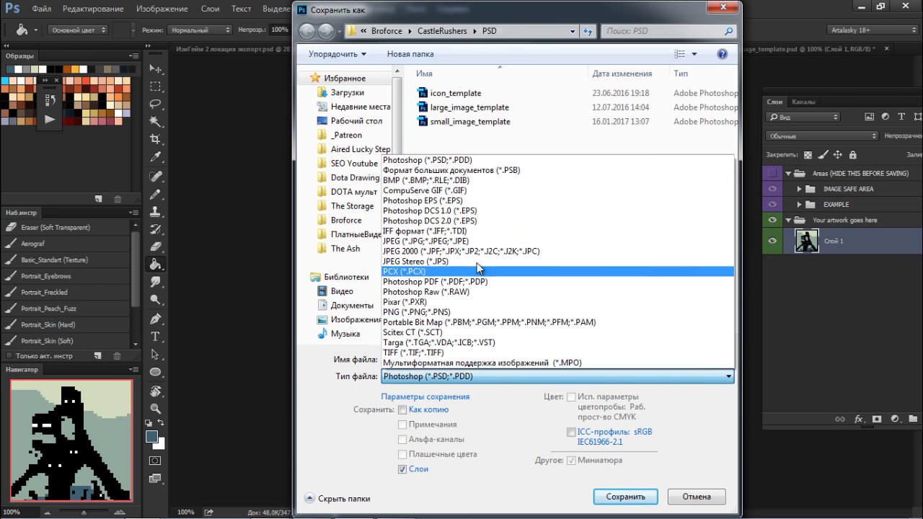
key(Escape)
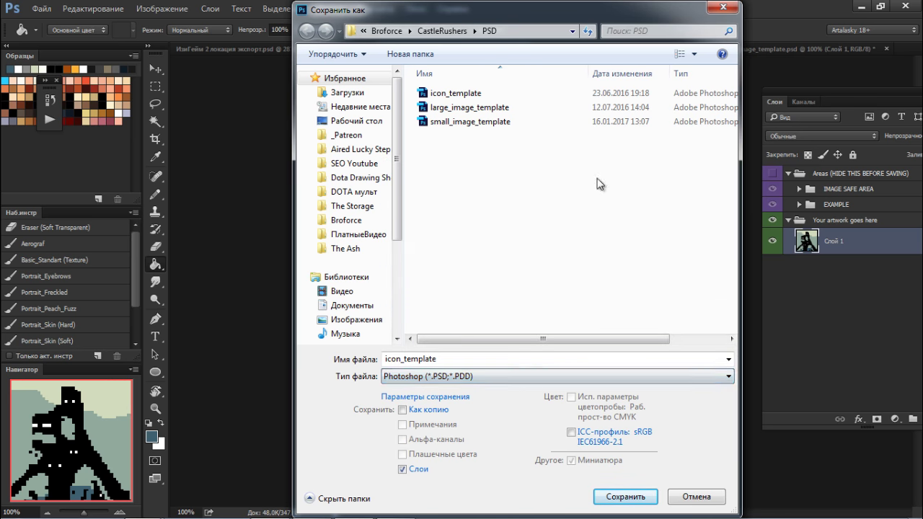
key(Escape)
Switch to the browser's Zombonation package publisher page.
key(alt+Tab)
key(Tab)
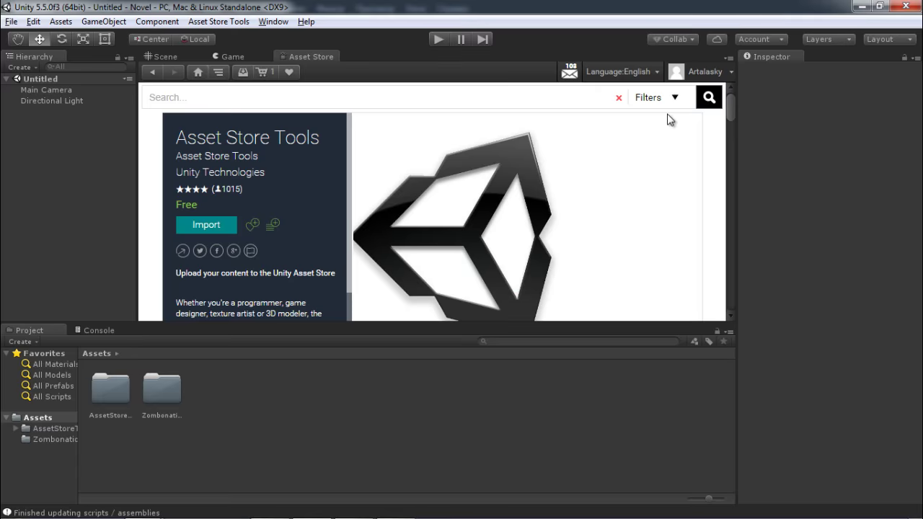
key(alt+Tab)
click(74, 6)
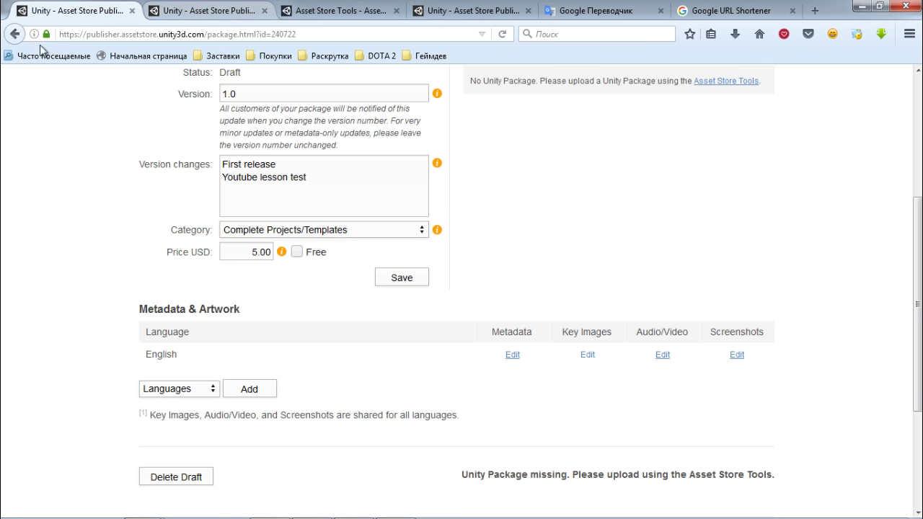
In the Key Images editor, upload icon_template as the icon and small_image_template as the small image.
middle_click(587, 354)
click(151, 8)
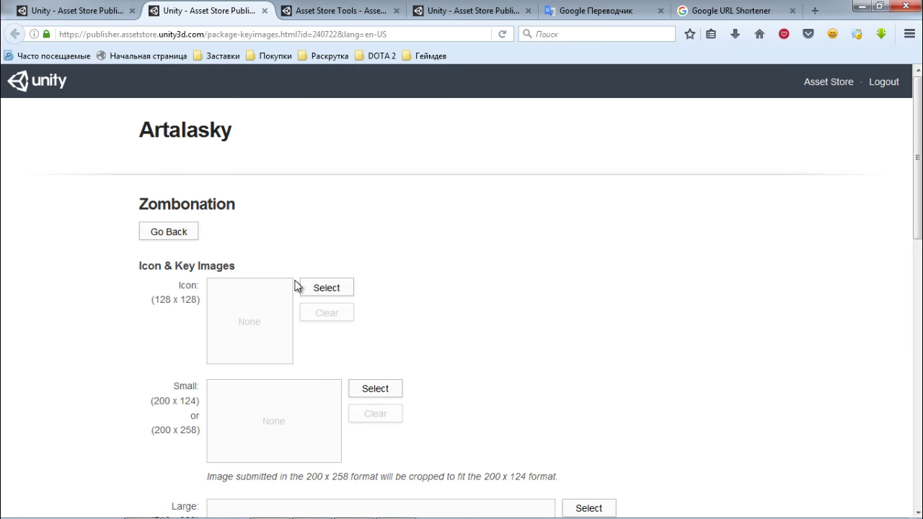
click(302, 287)
double_click(170, 91)
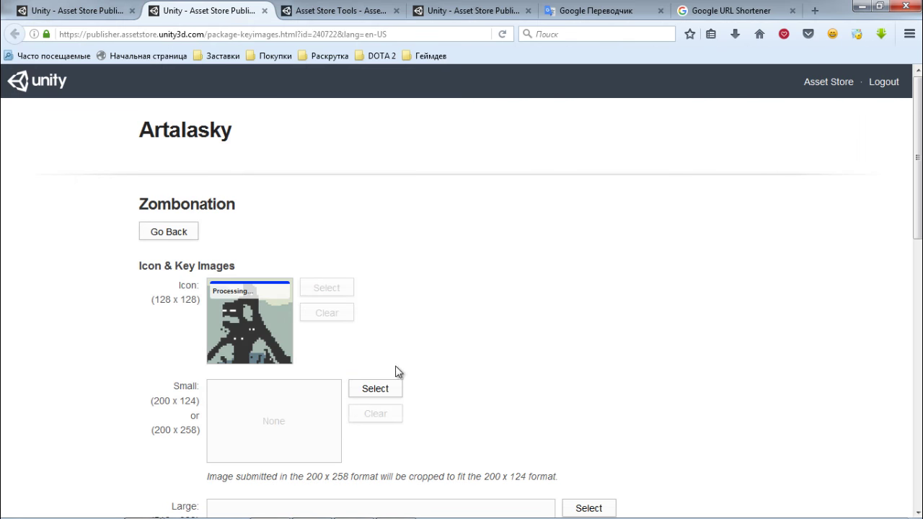
click(373, 388)
double_click(184, 151)
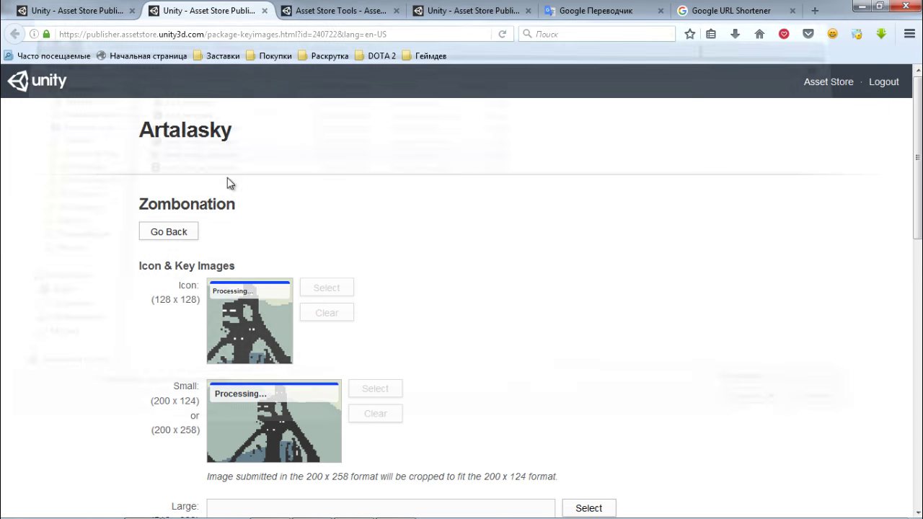
Upload large_image_template as the large key image and dismiss the saved confirmations.
scroll(531, 360, down, 2)
scroll(555, 282, down, 1)
click(587, 276)
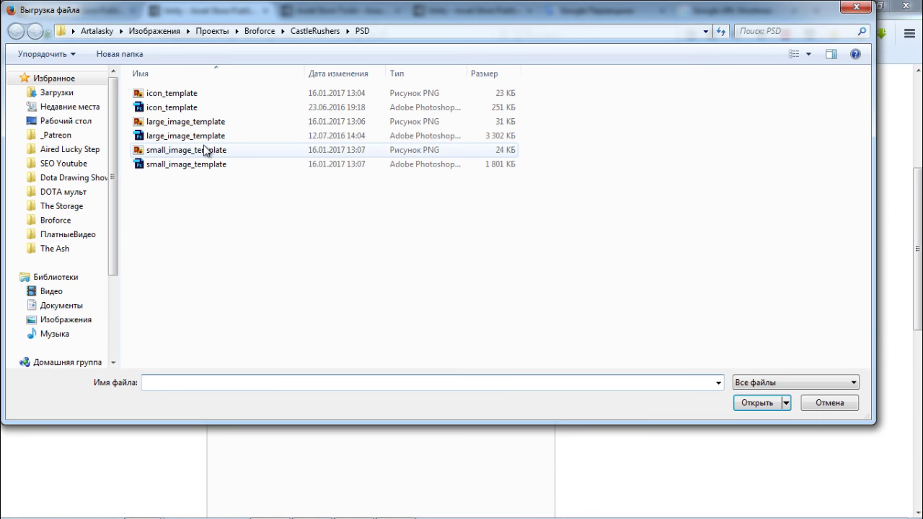
double_click(191, 121)
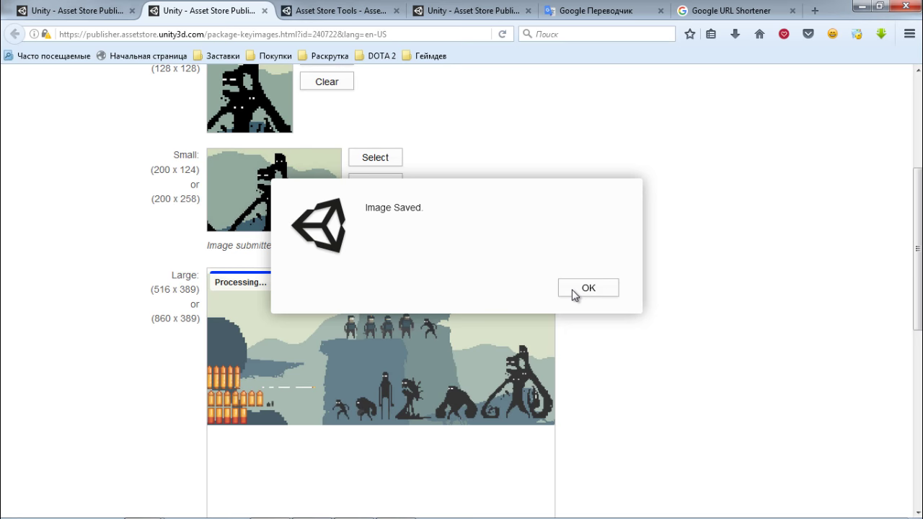
click(572, 290)
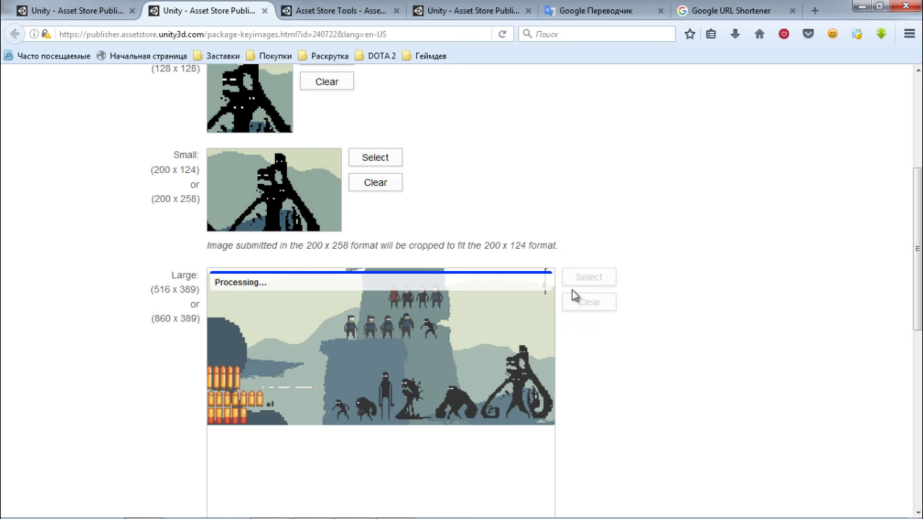
scroll(644, 303, down, 3)
scroll(647, 310, down, 1)
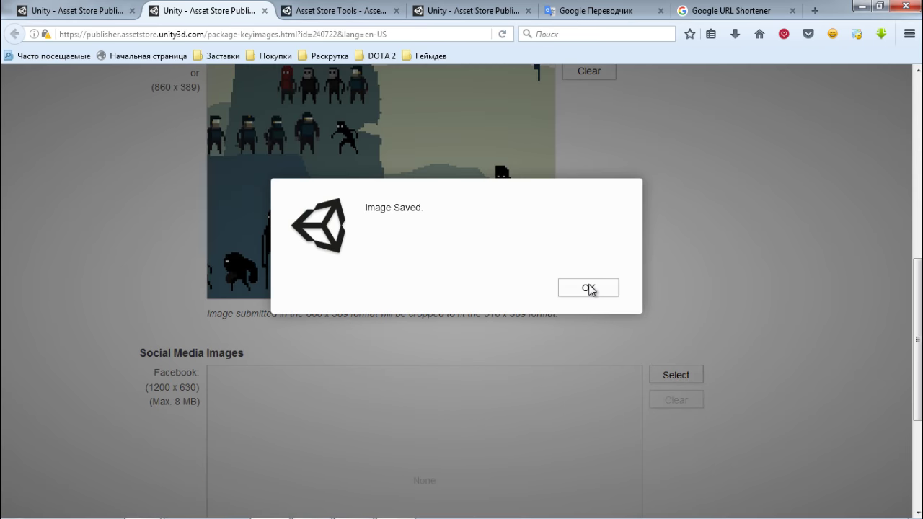
click(589, 289)
Read through the Social Media Images requirements, including keeping corners clear.
scroll(221, 255, down, 4)
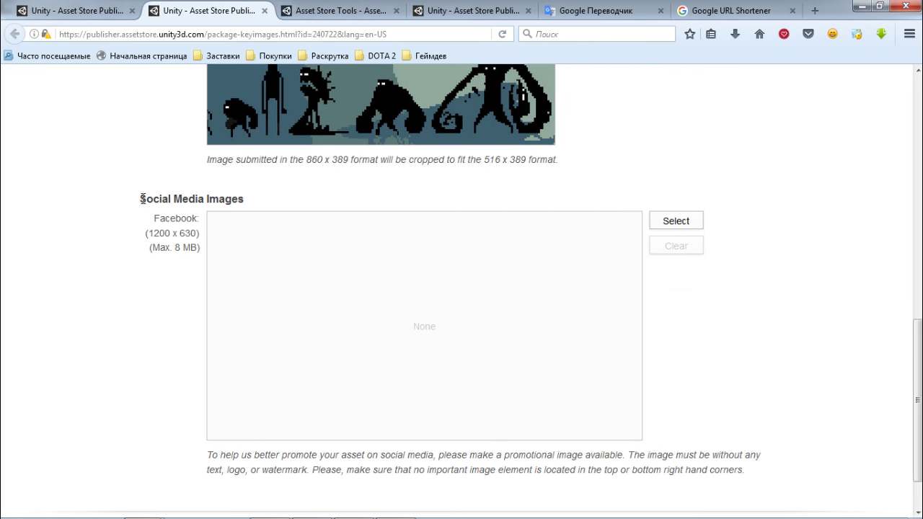
drag(142, 199, 254, 204)
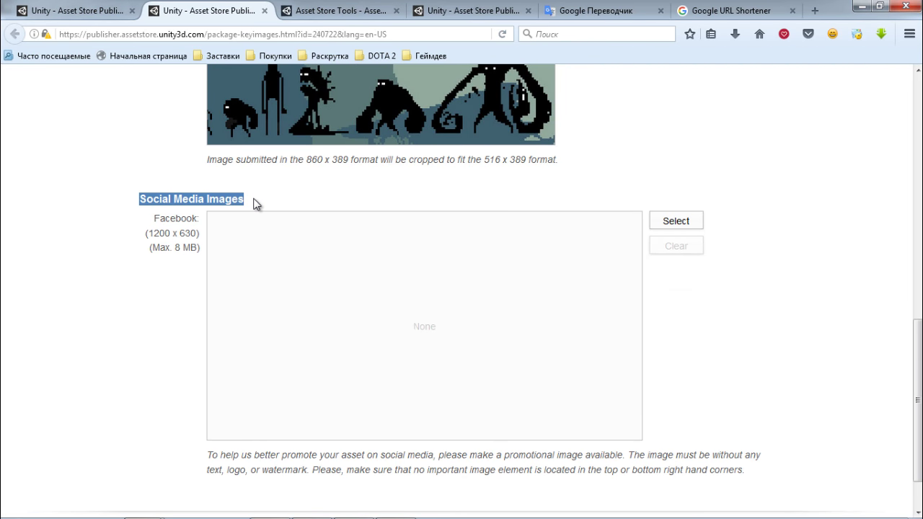
click(255, 205)
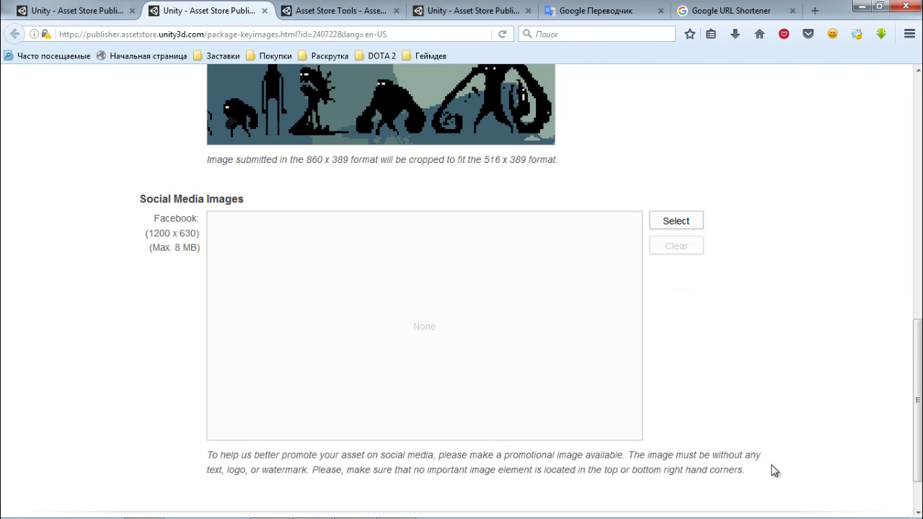
mouse_move(627, 454)
mouse_down()
mouse_move(711, 469)
mouse_move(223, 473)
mouse_move(464, 485)
mouse_up()
click(313, 469)
key(ctrl+a)
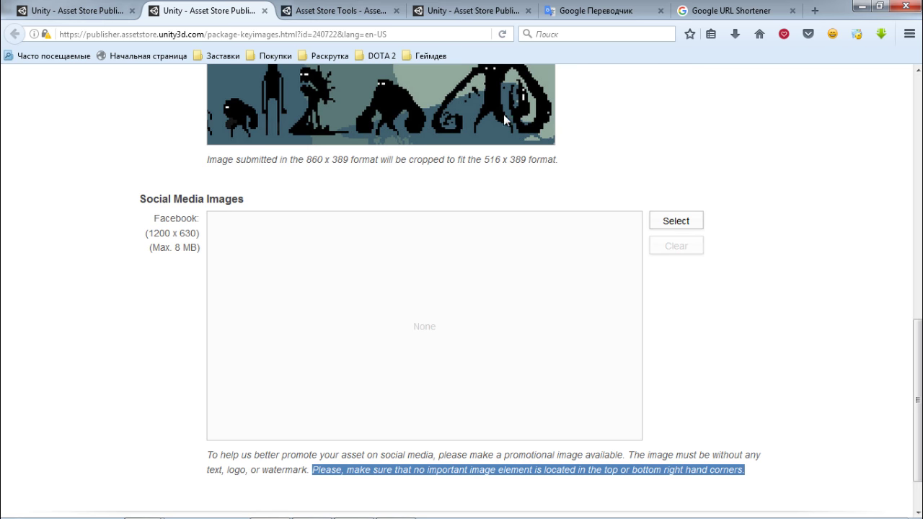
Go back from Key Images to the Zombonation package page.
scroll(507, 176, up, 3)
scroll(507, 176, up, 1)
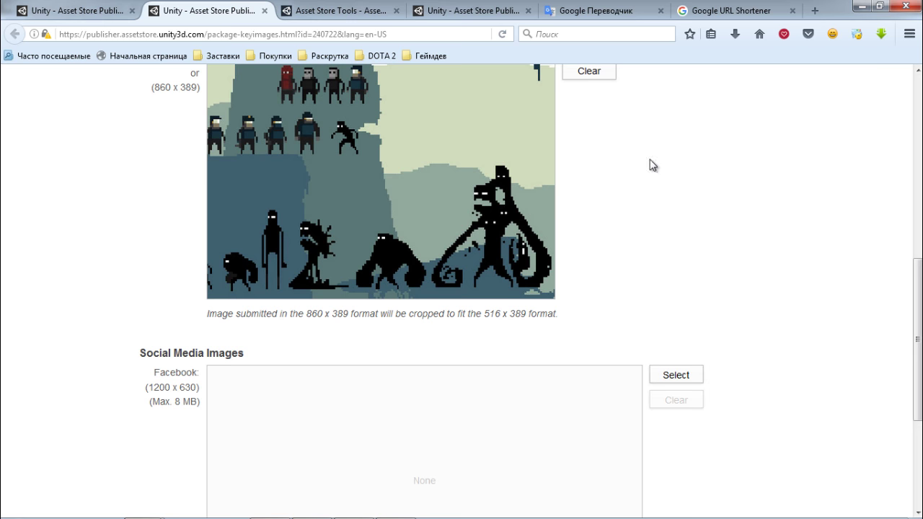
scroll(703, 189, down, 1)
scroll(703, 190, down, 5)
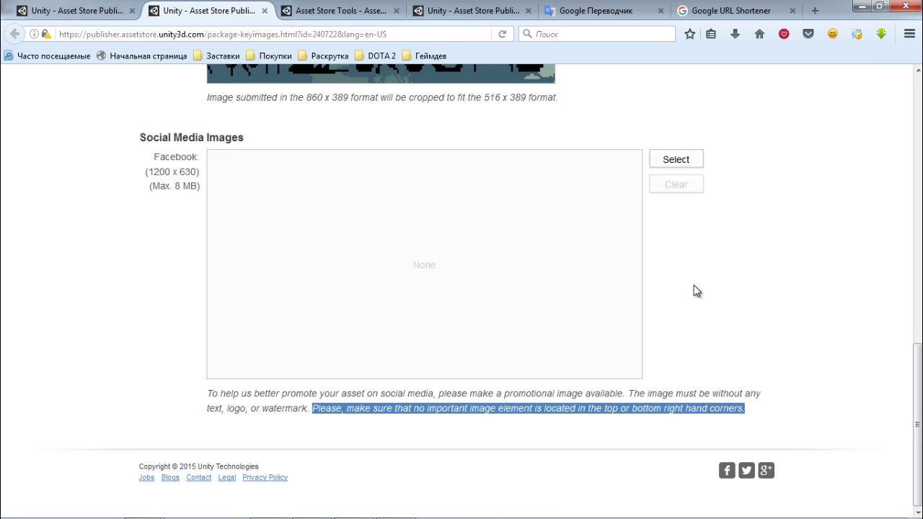
drag(919, 371, 902, 87)
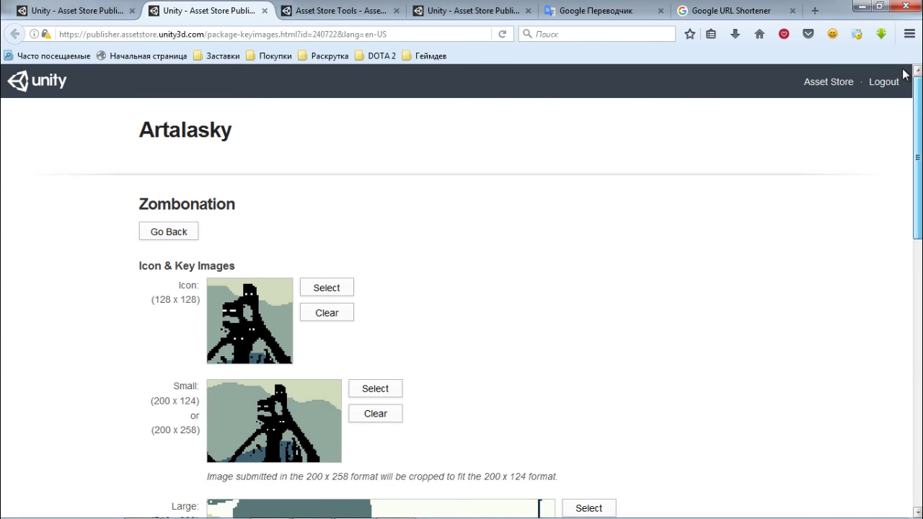
click(192, 224)
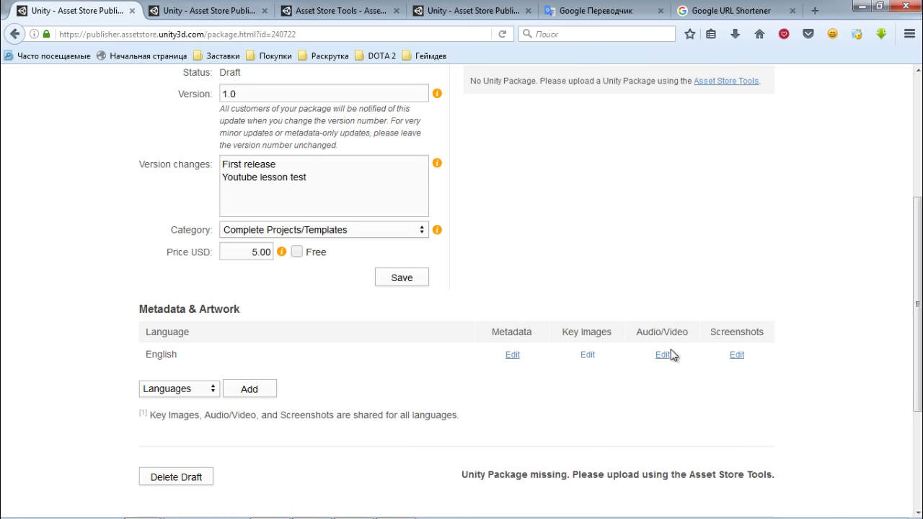
click(667, 356)
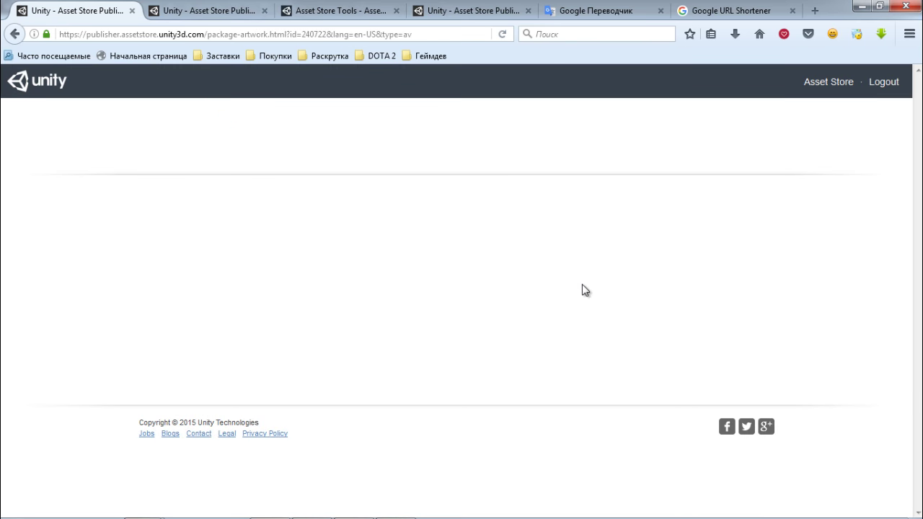
click(263, 11)
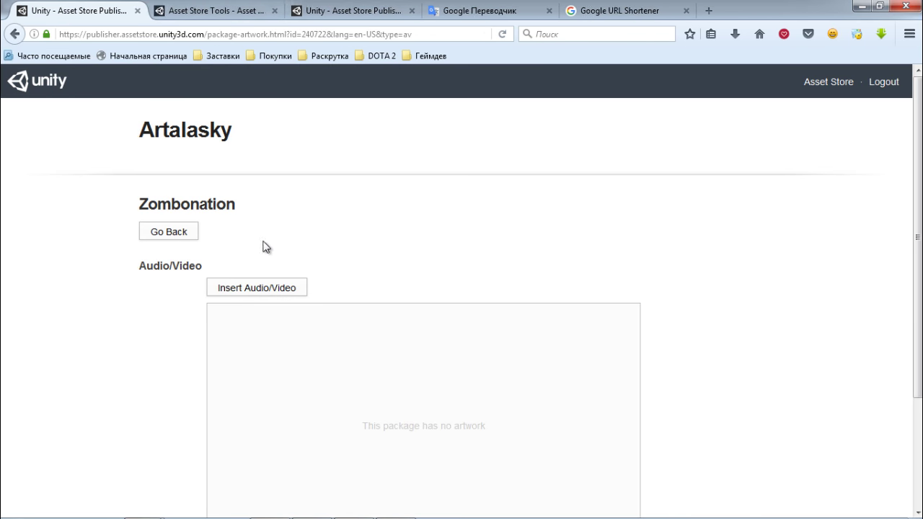
click(292, 289)
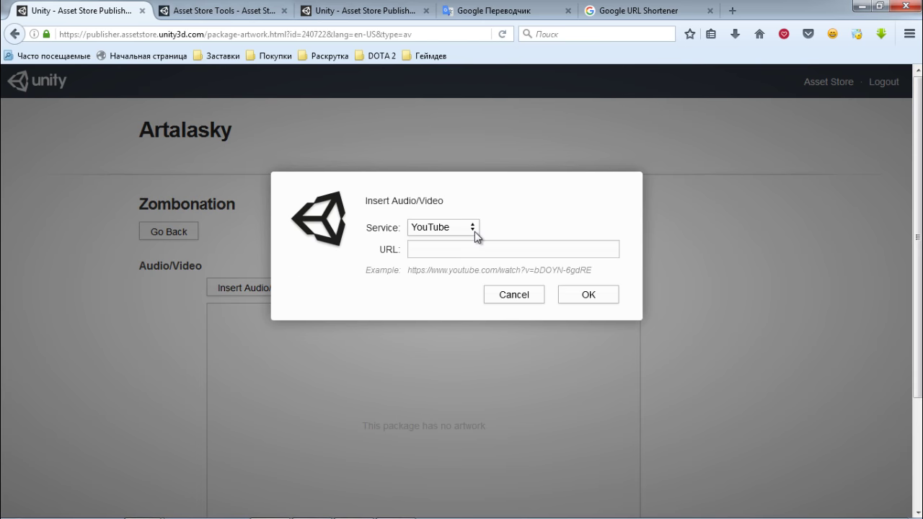
click(475, 229)
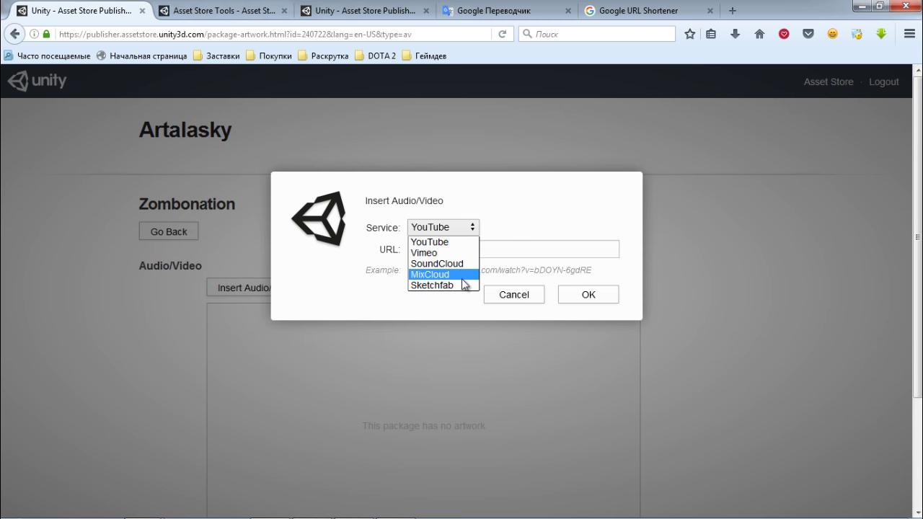
click(517, 300)
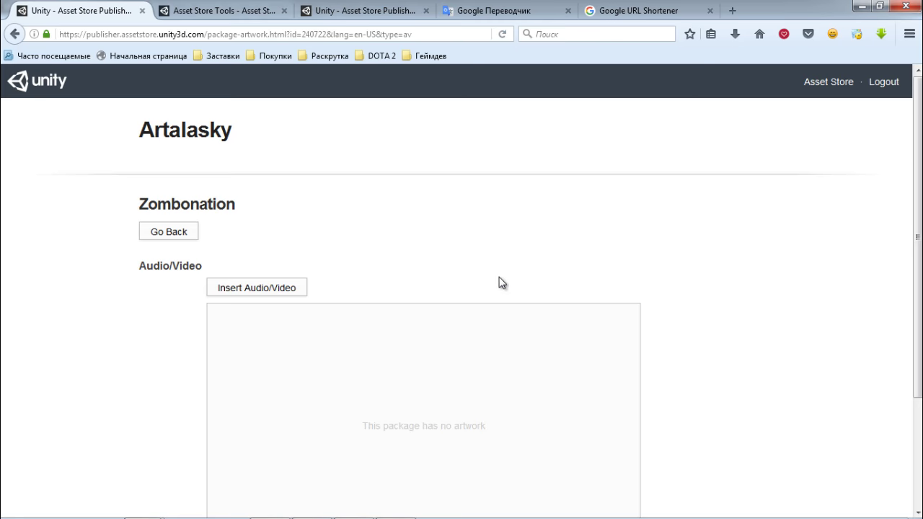
scroll(501, 283, down, 3)
click(274, 150)
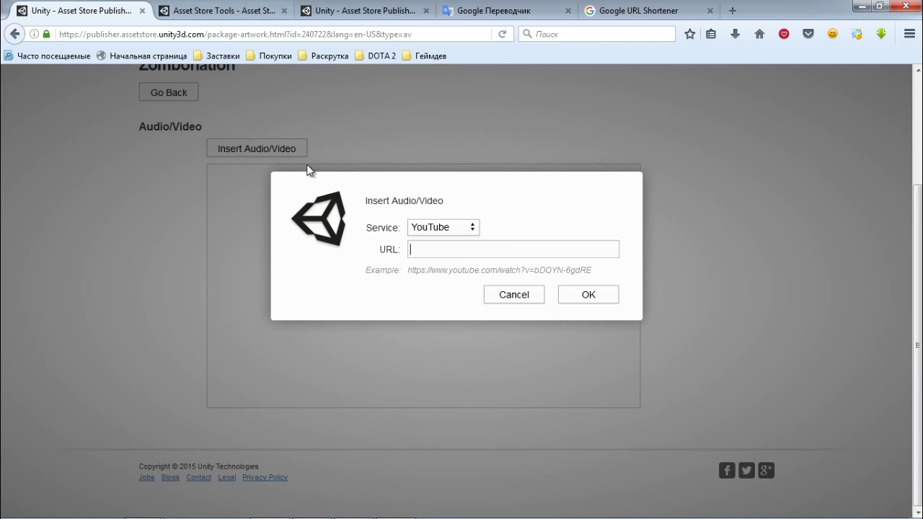
click(469, 229)
click(465, 228)
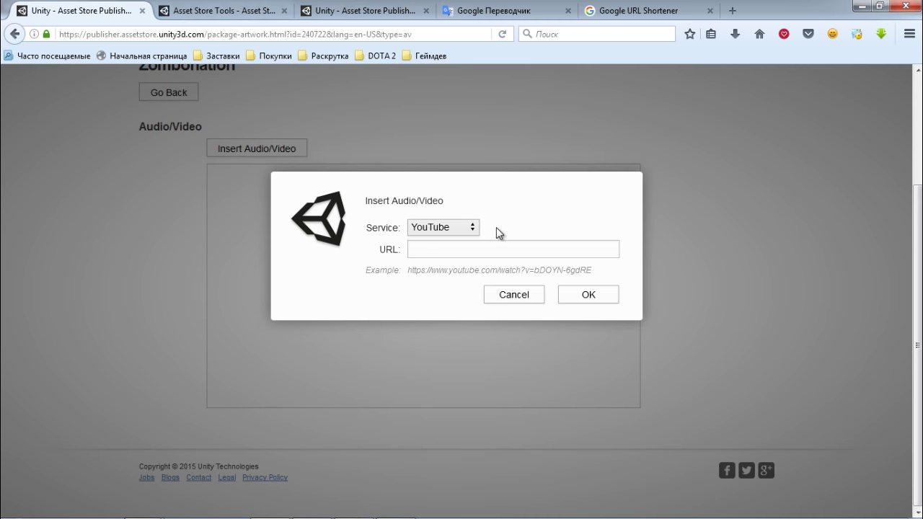
click(476, 228)
click(467, 248)
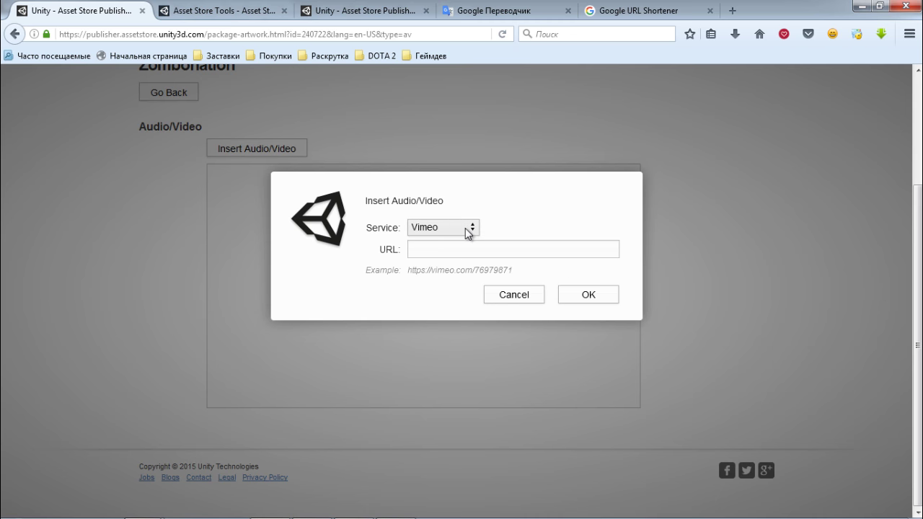
click(525, 295)
scroll(430, 266, up, 3)
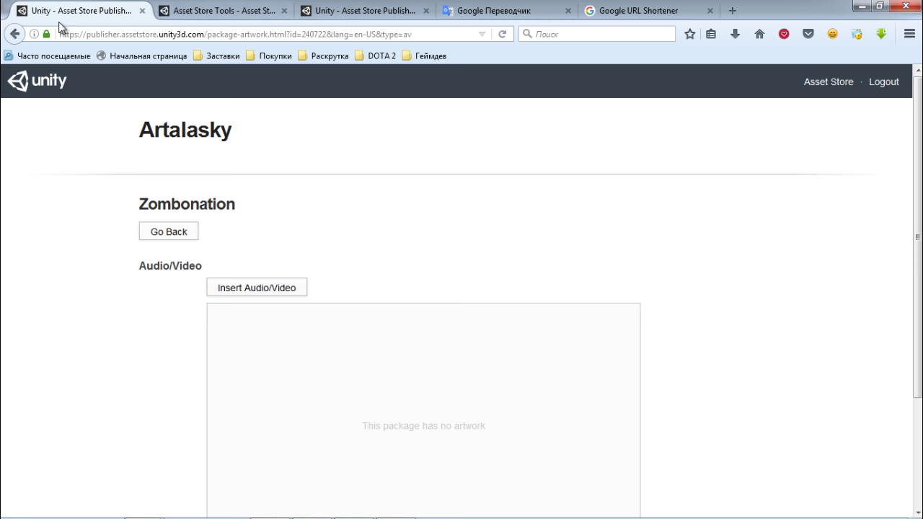
click(15, 34)
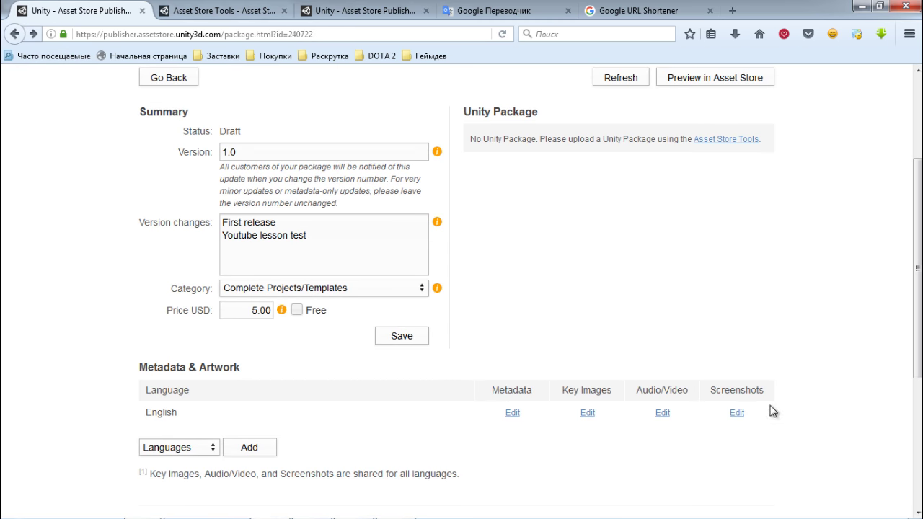
Open the package's Screenshots page and close the English metadata tab.
click(738, 413)
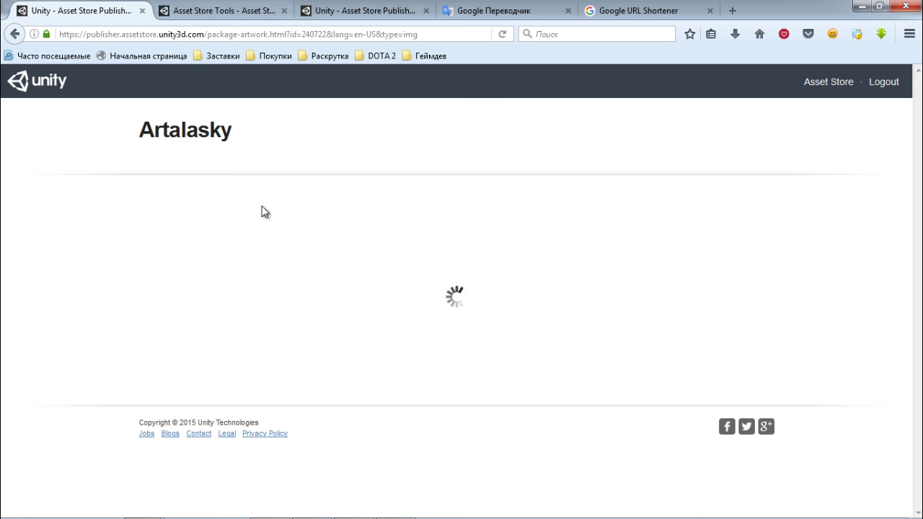
click(343, 6)
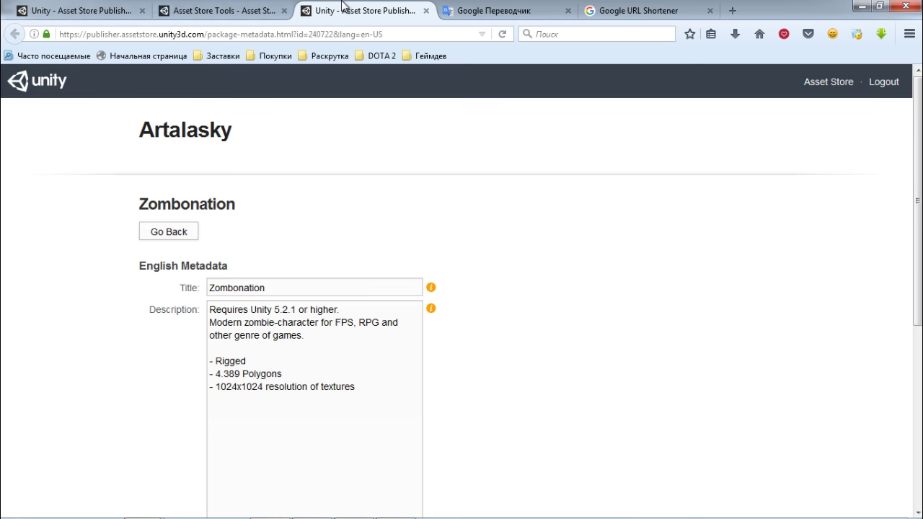
middle_click(344, 6)
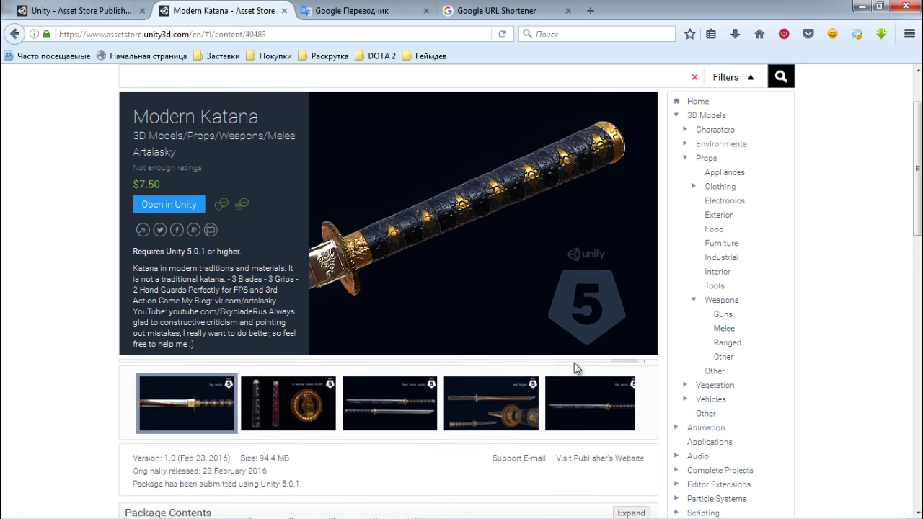
Browse through several Modern Katana store screenshots for reference.
scroll(562, 359, down, 4)
scroll(611, 297, down, 2)
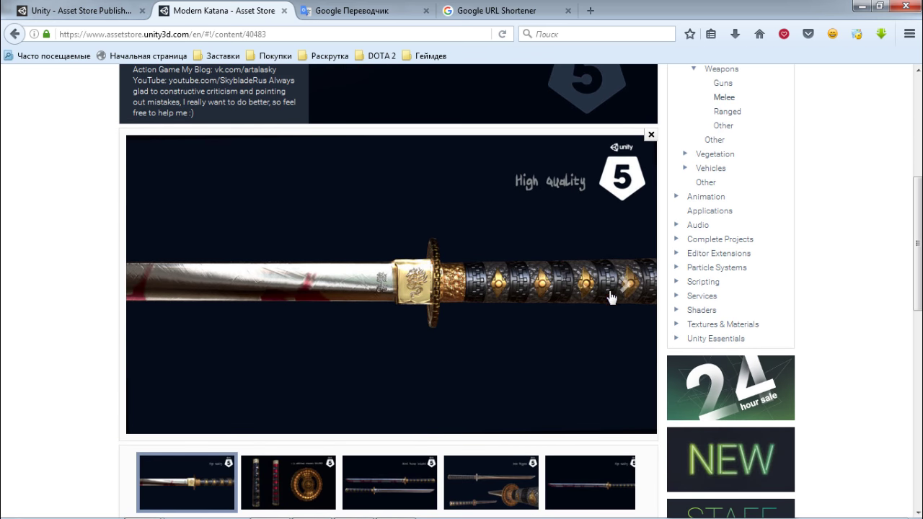
click(631, 290)
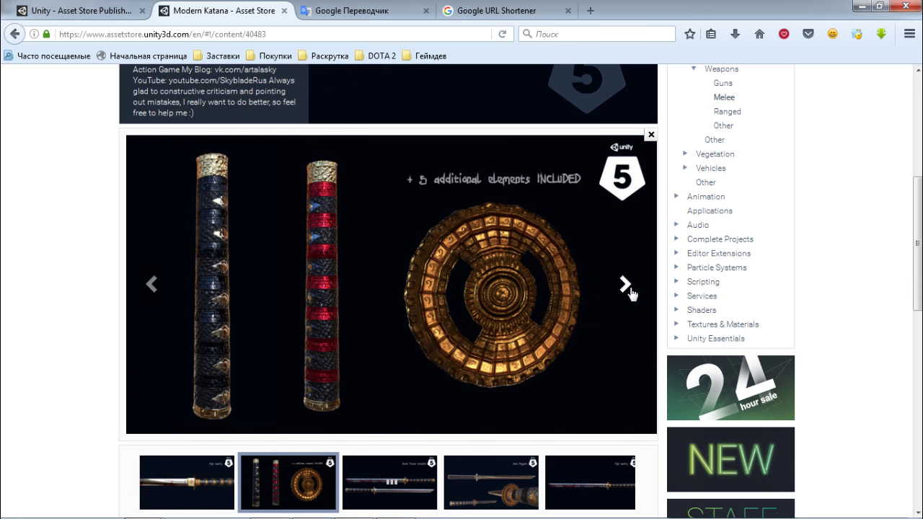
click(626, 285)
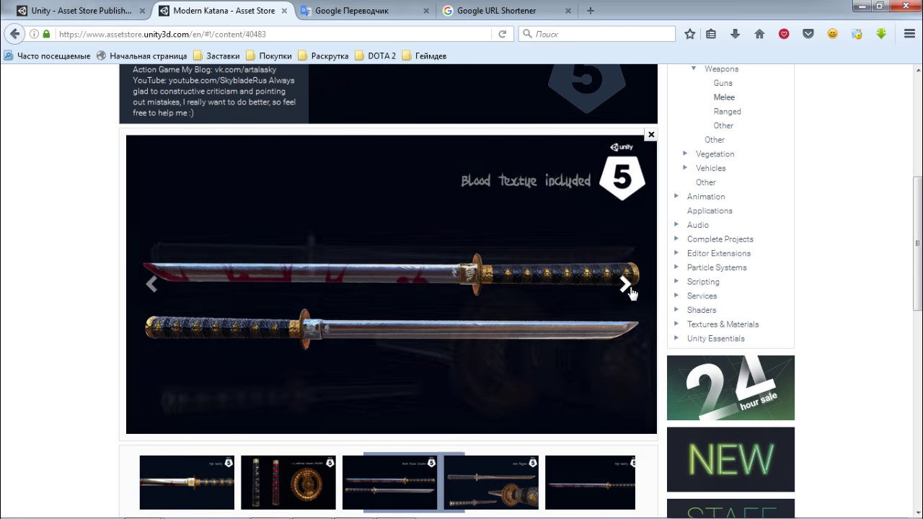
click(629, 289)
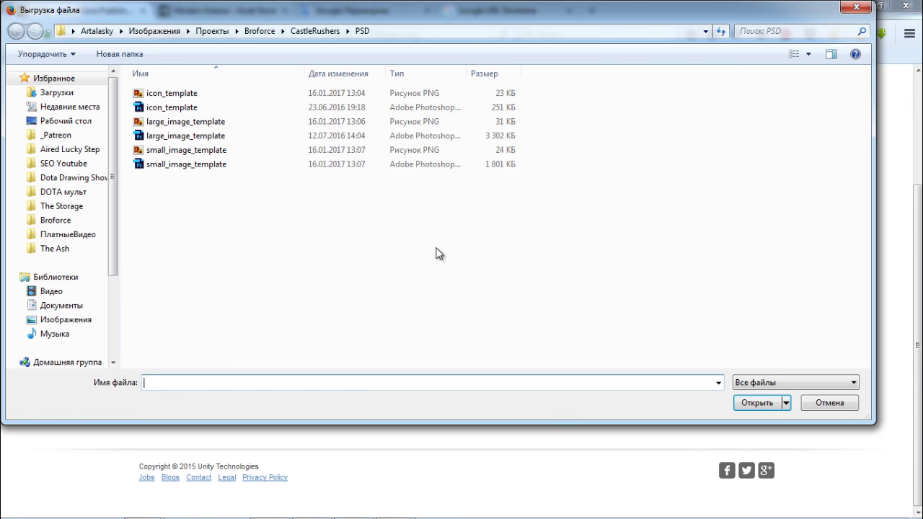
Cancel the file picker, go back to the Zombonation package page, and bring up Unity Editor.
click(864, 8)
scroll(225, 132, up, 4)
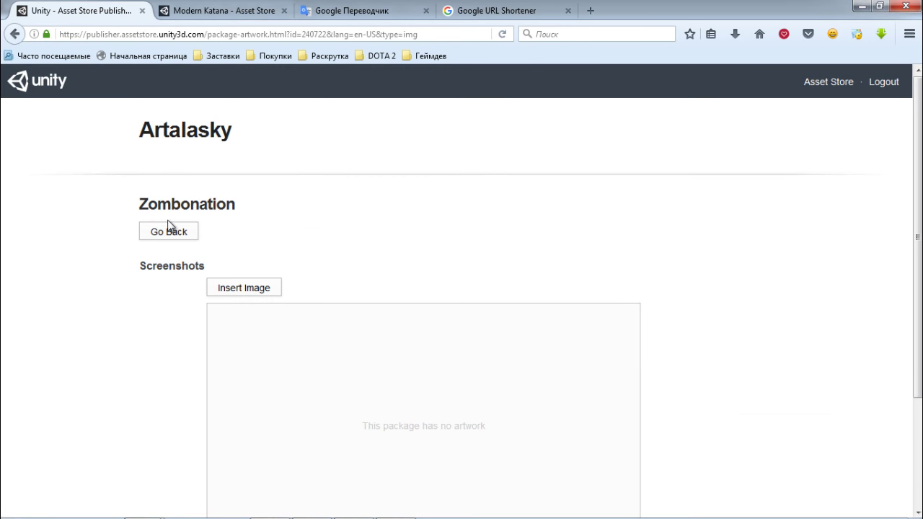
click(181, 229)
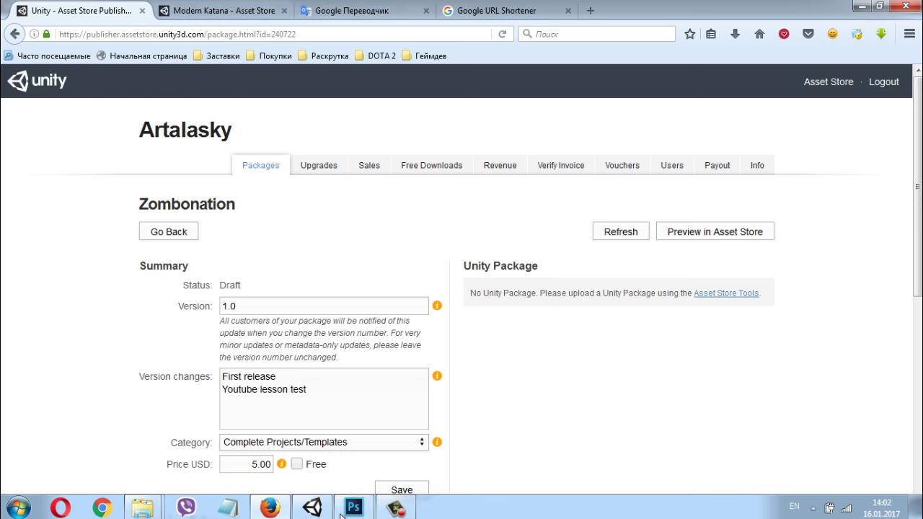
click(318, 507)
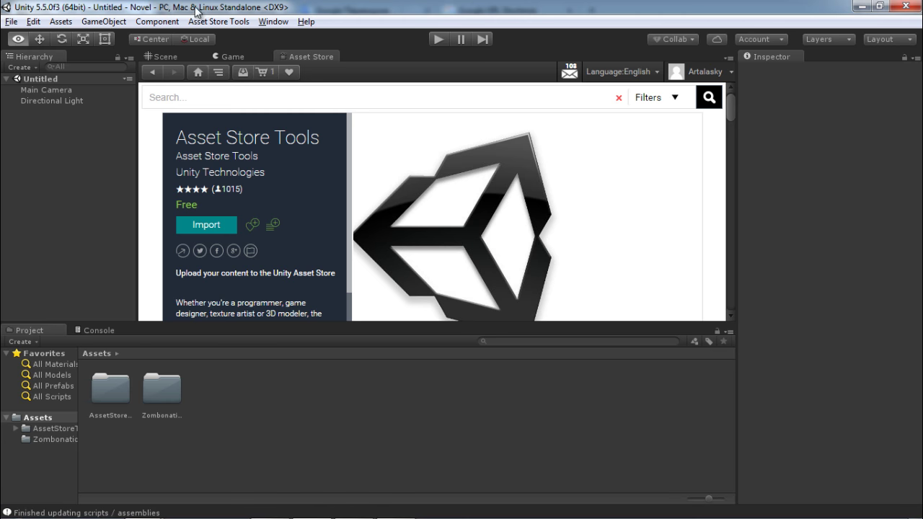
Open Asset Store Tools Package Upload and select the Zombonation draft.
click(231, 22)
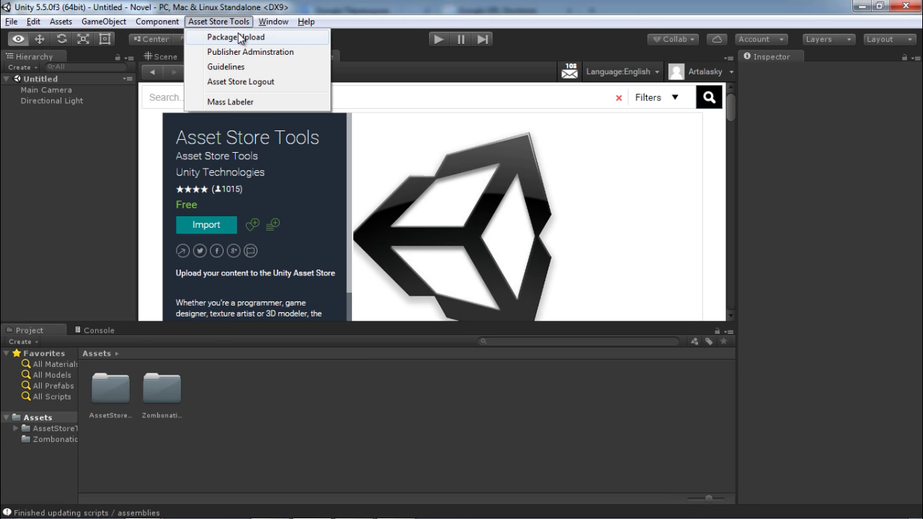
click(238, 37)
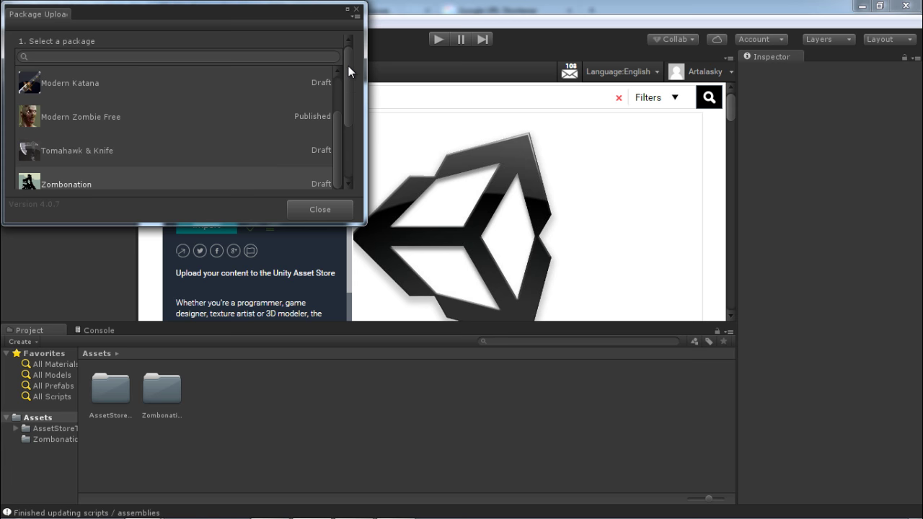
drag(348, 66, 346, 109)
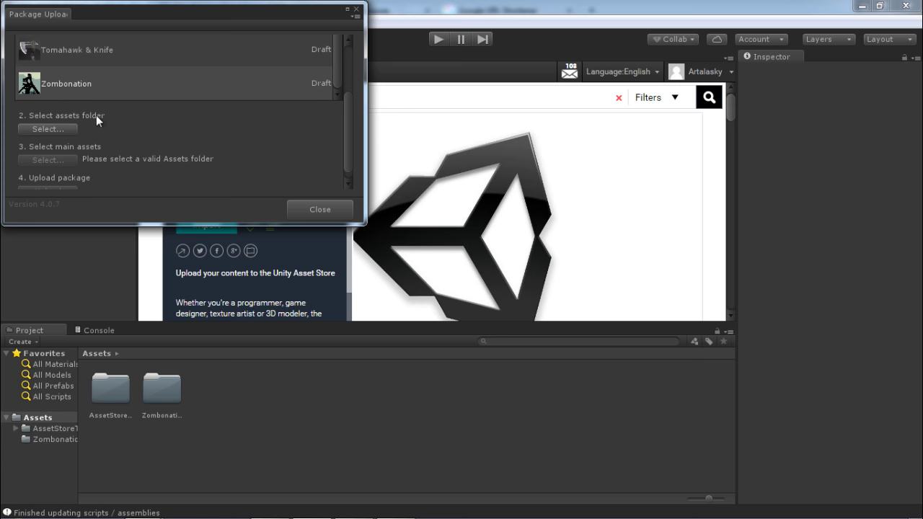
click(110, 84)
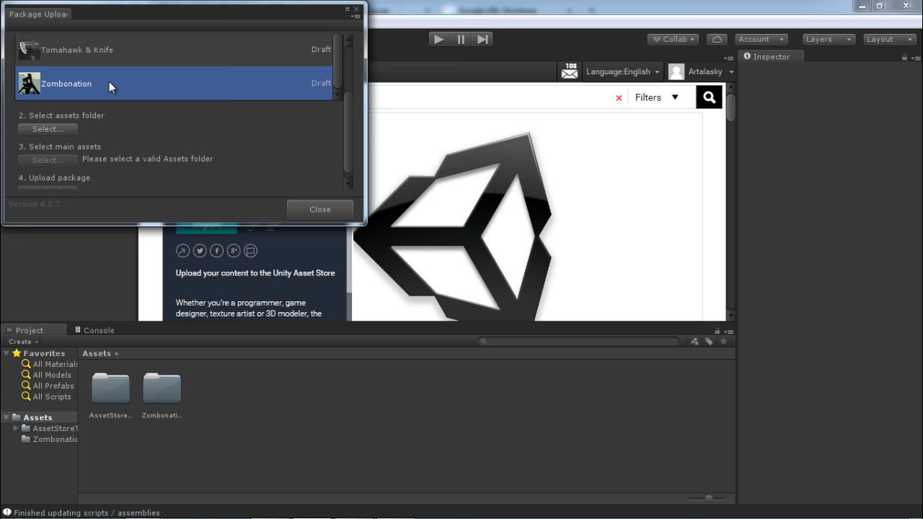
Set the Zombonation folder as the package's assets folder.
click(57, 129)
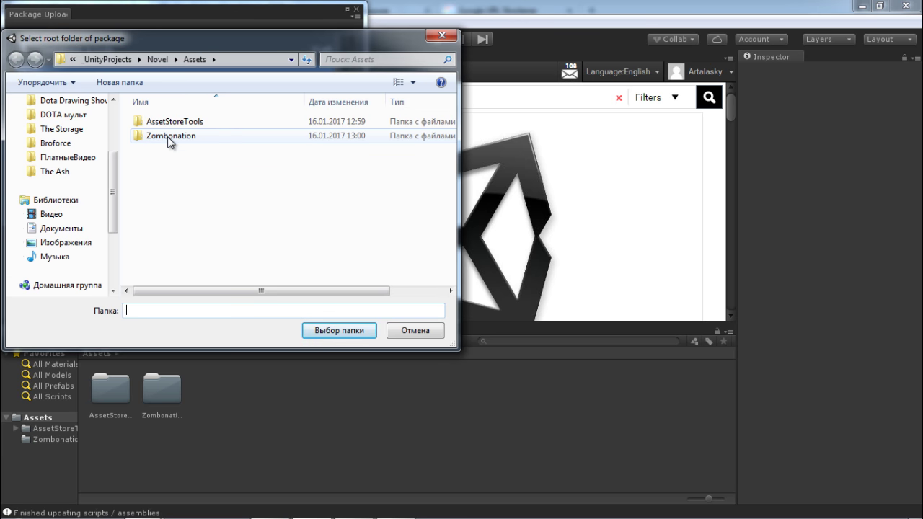
click(169, 137)
click(333, 330)
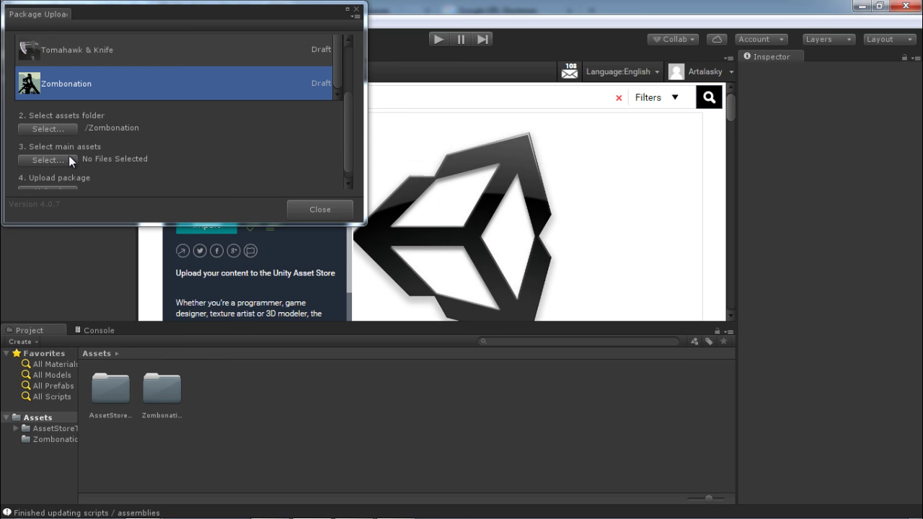
key(alt+Tab)
Preview Modern Katana's handle textures, albedo and default_Base_Color 1 materials, then Blade_retopo_uv.obj.
click(252, 8)
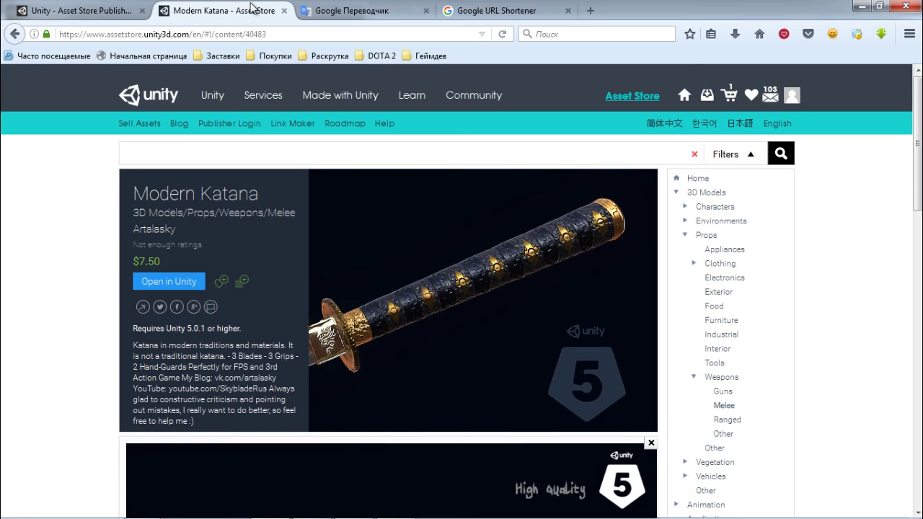
scroll(414, 311, down, 9)
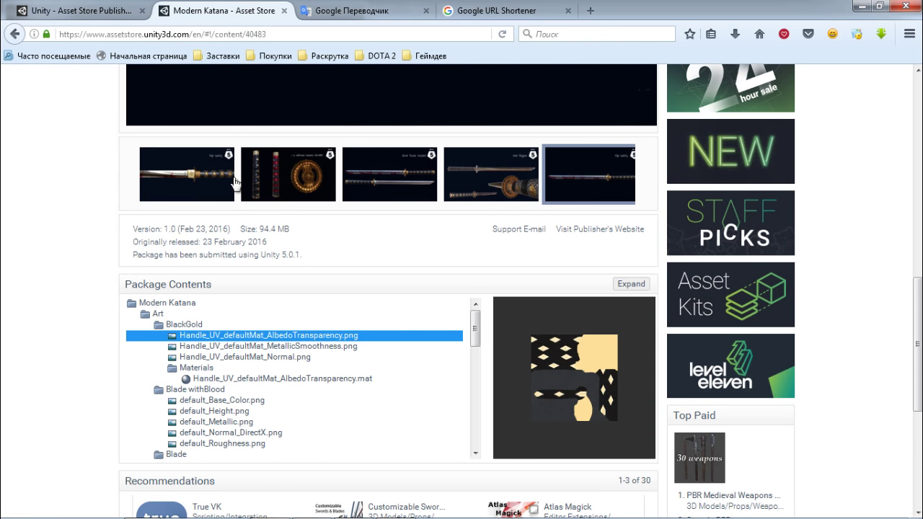
click(197, 347)
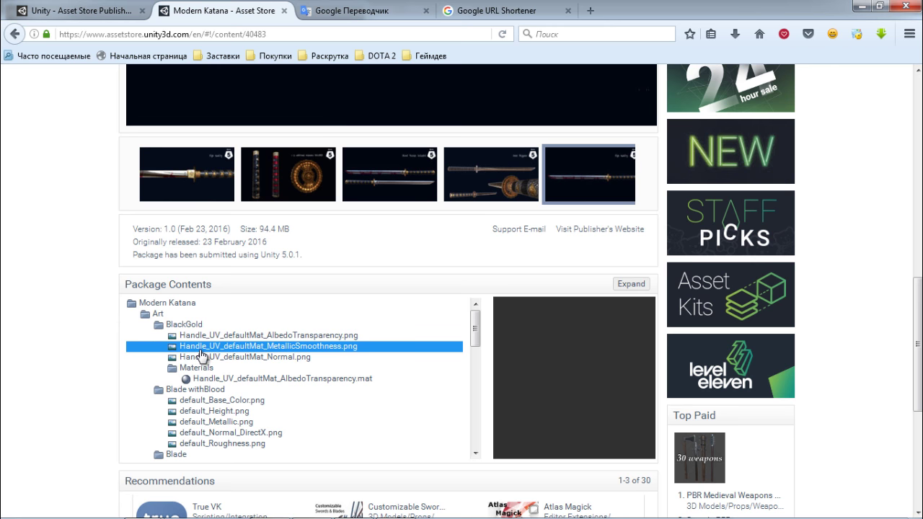
click(209, 357)
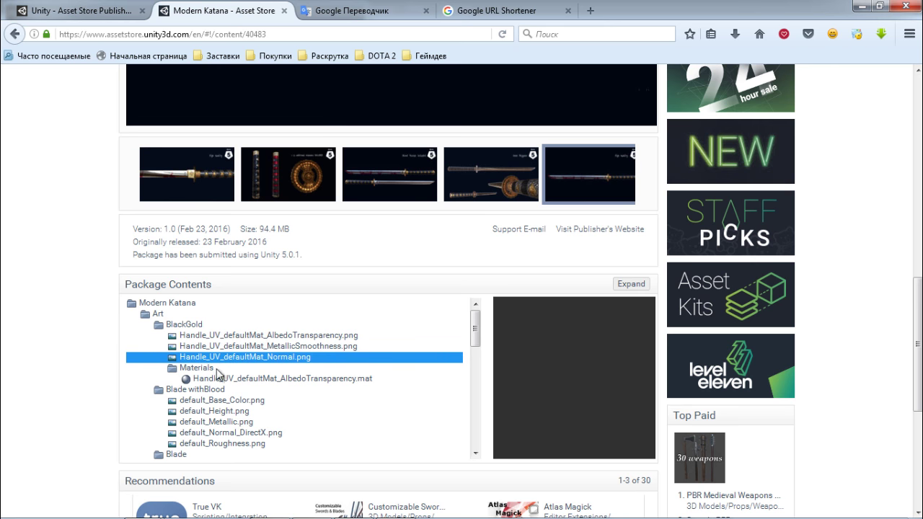
click(225, 378)
scroll(264, 387, down, 1)
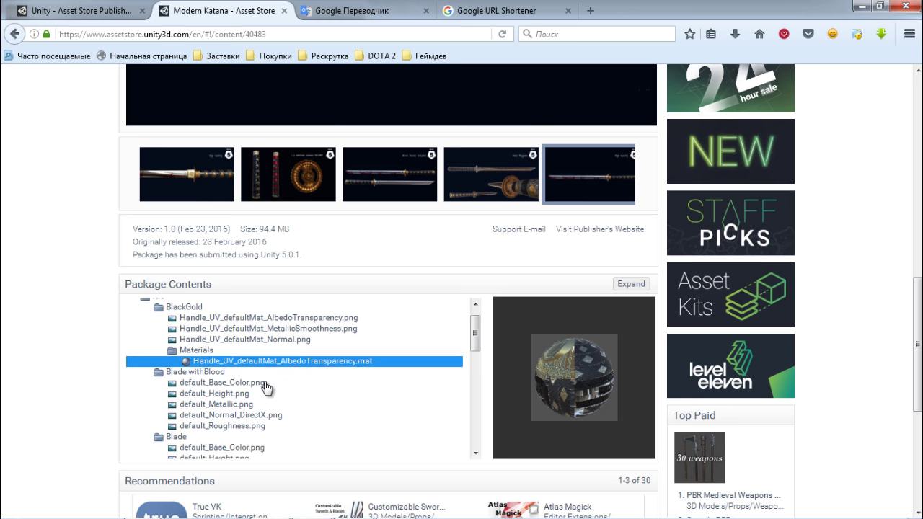
scroll(265, 387, down, 2)
click(296, 417)
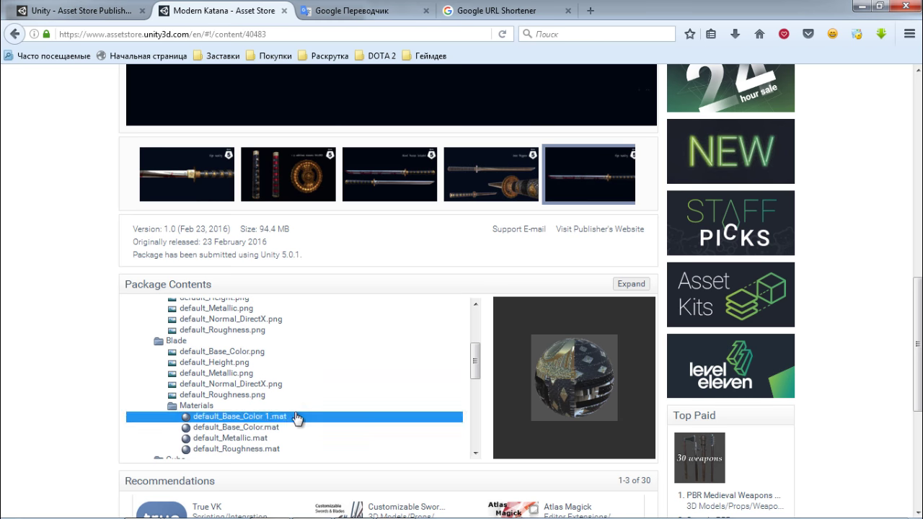
scroll(297, 417, down, 4)
click(303, 453)
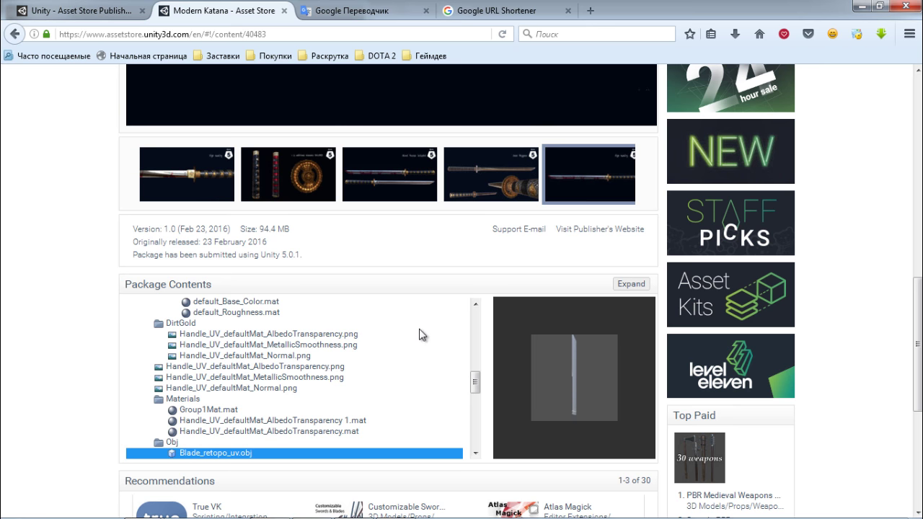
key(alt+Tab)
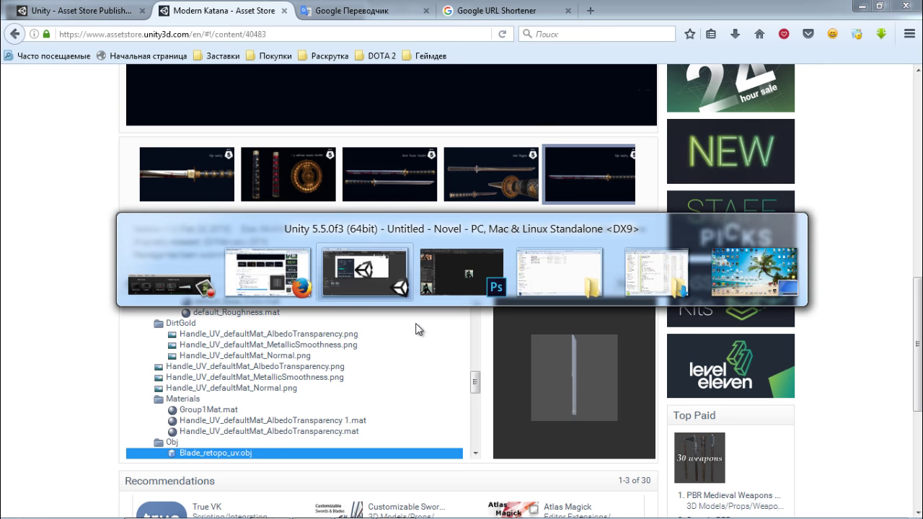
Choose charaters.png and Enemys_Static.png from Zombonation as the package's main assets.
click(51, 160)
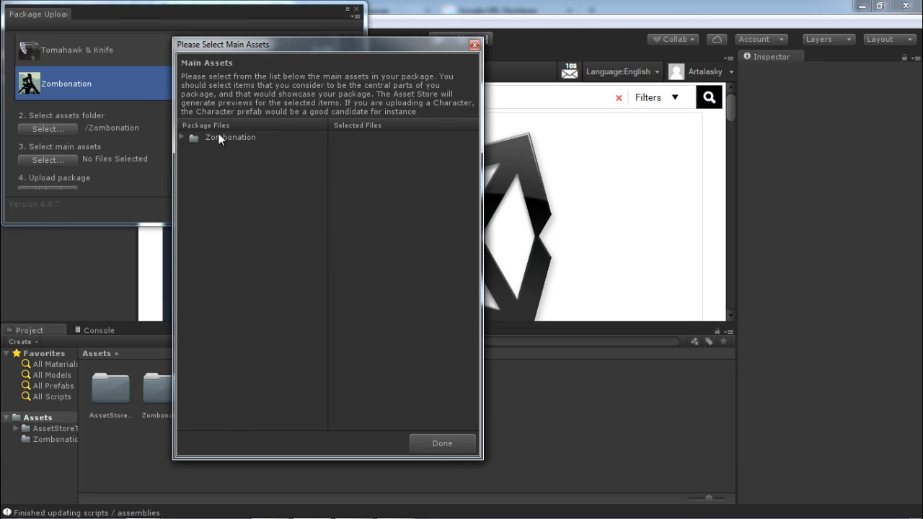
click(182, 137)
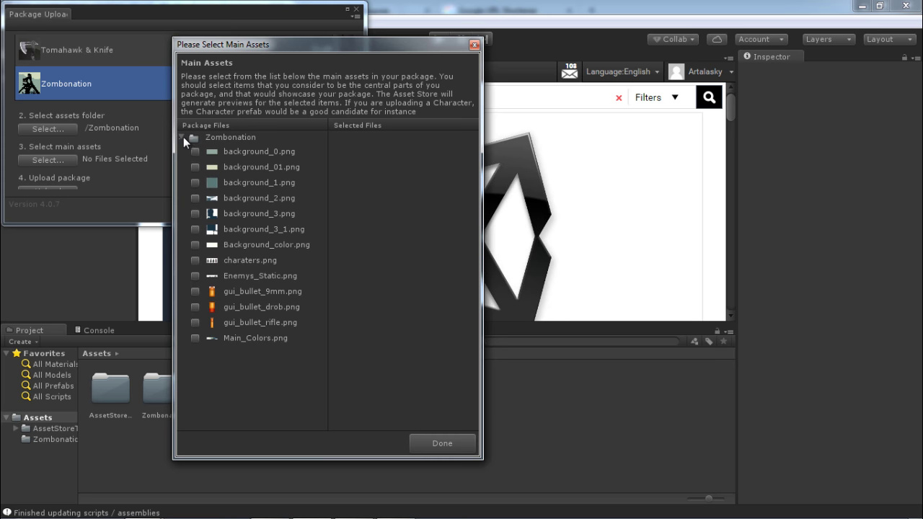
click(196, 261)
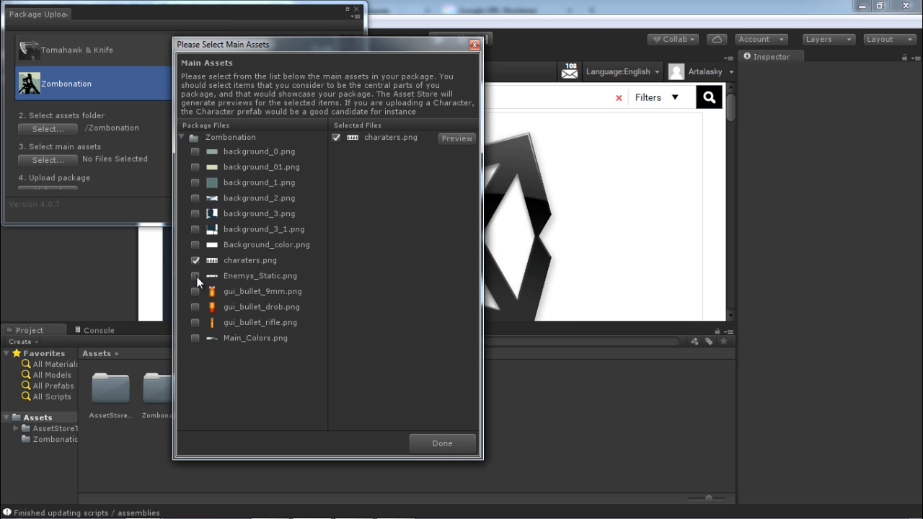
click(196, 276)
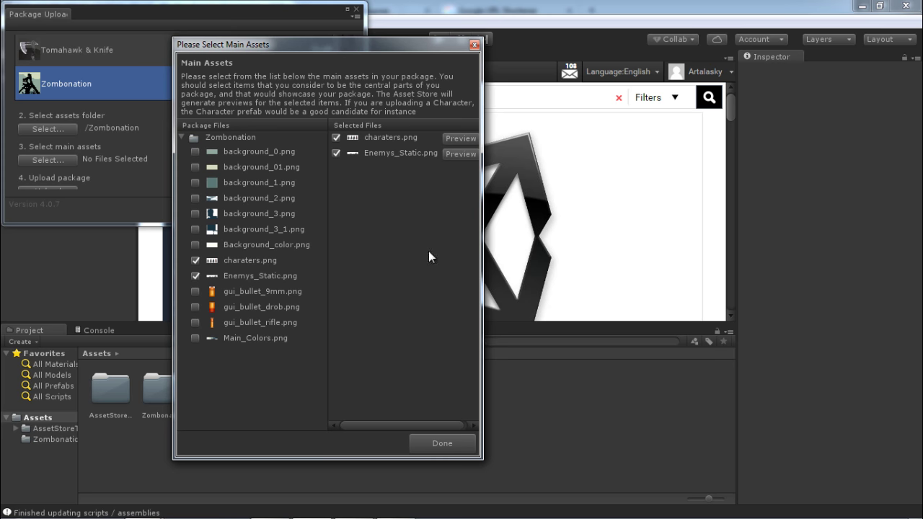
click(453, 158)
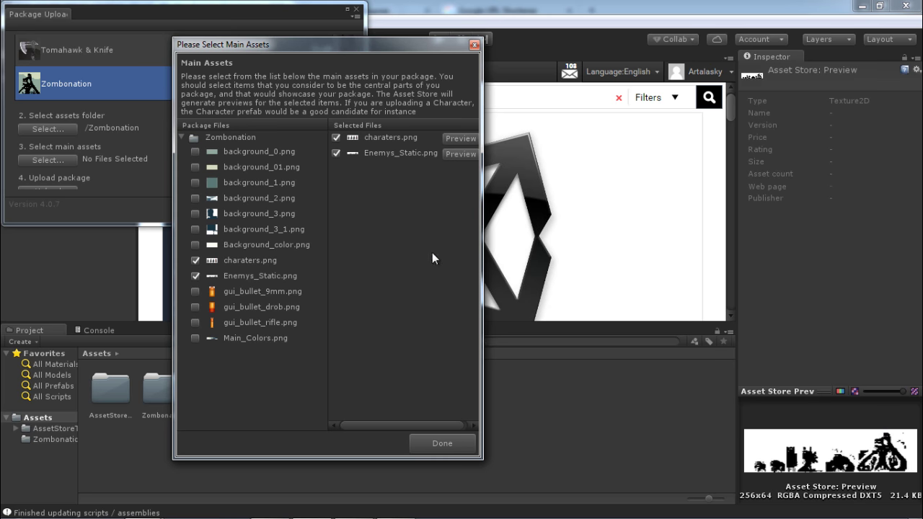
click(426, 446)
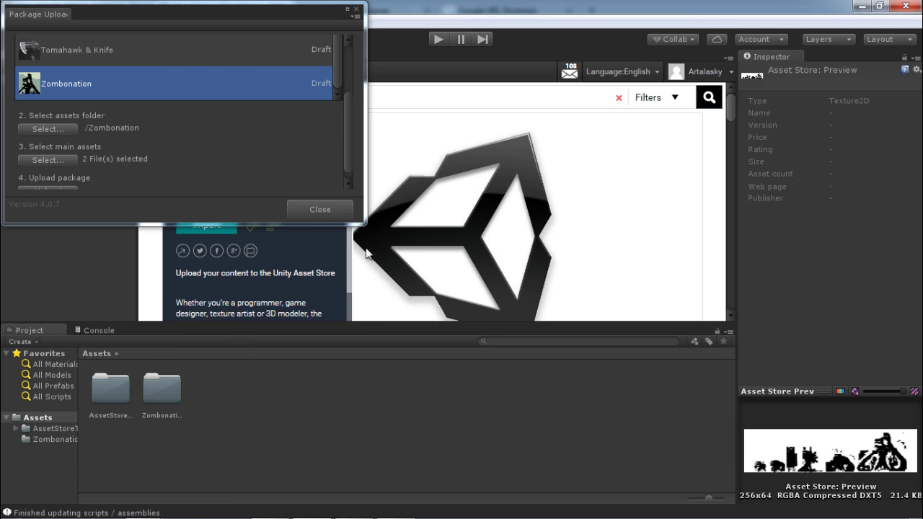
Build and upload the Zombonation package to the draft.
scroll(121, 144, down, 1)
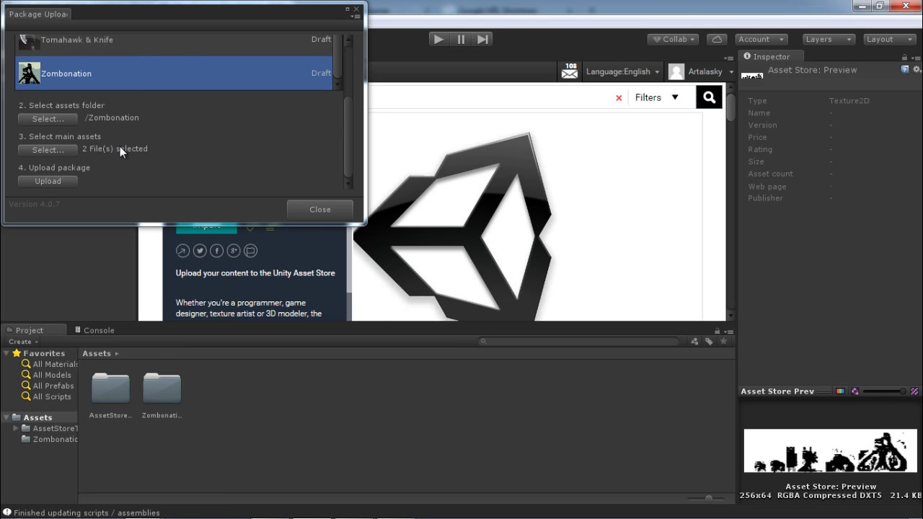
click(53, 183)
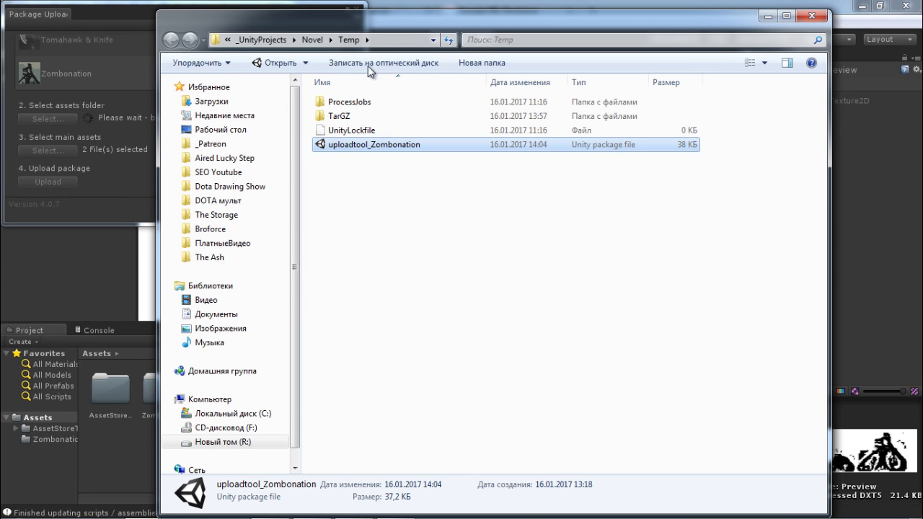
drag(427, 25, 543, 23)
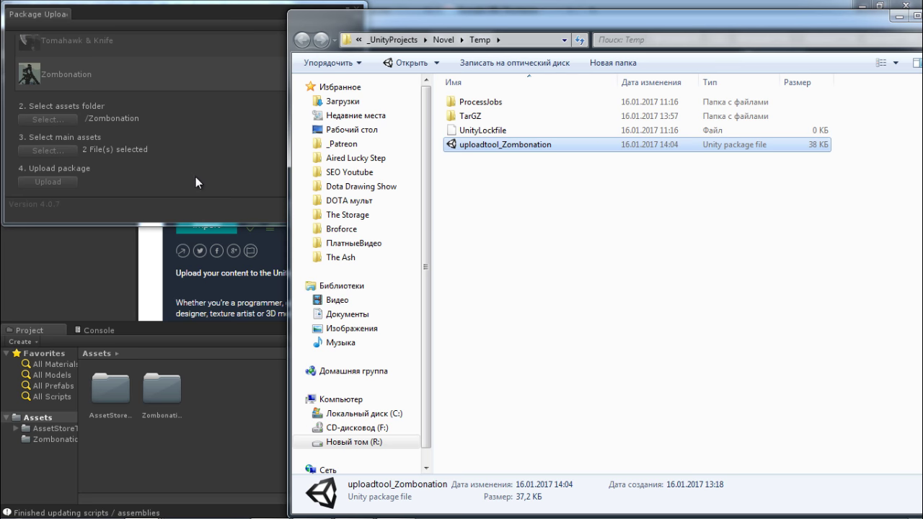
key(alt+Tab)
key(alt+Tab)
key(alt+Tab)
key(alt+Tab)
key(alt+Tab)
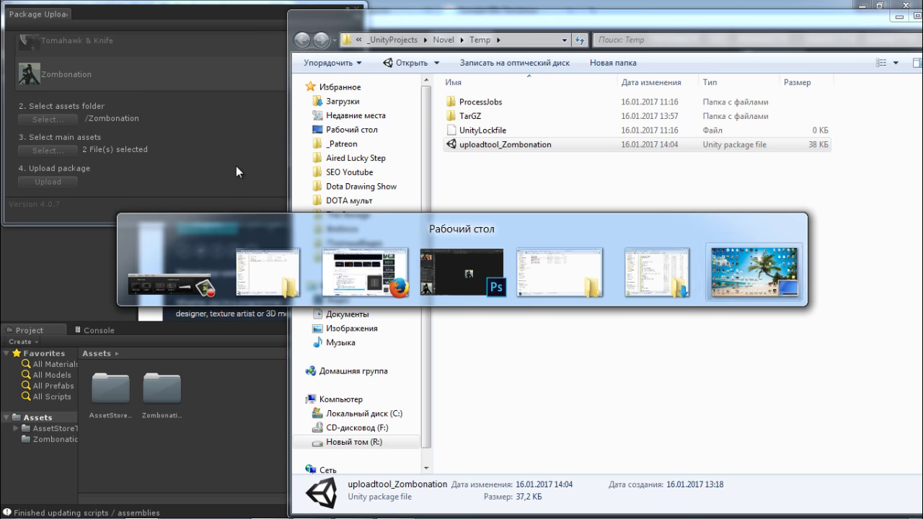
key(alt+Tab)
key(alt+Tab)
key(alt+Tab)
Refresh the Zombonation draft and highlight the package's editor 5.5.0, Jan 16, 2017 upload date and 37.2 KB size.
click(43, 8)
click(625, 238)
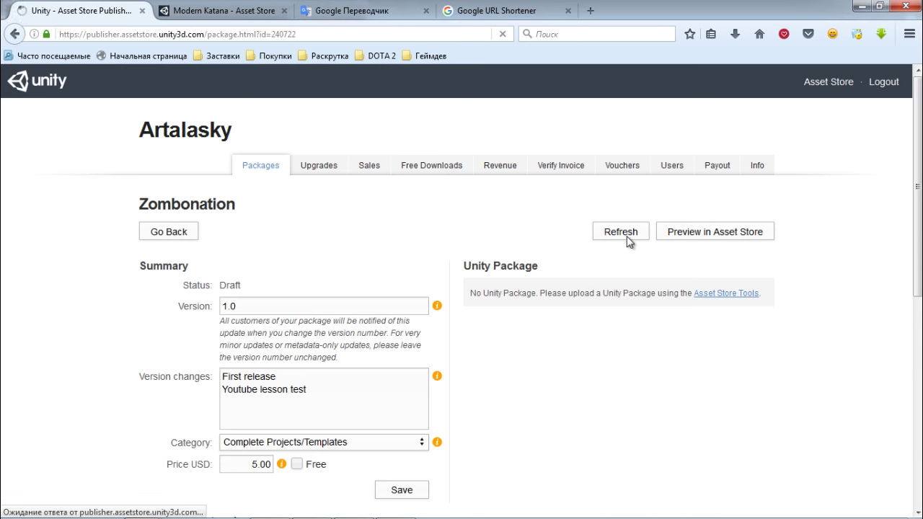
drag(565, 294, 481, 301)
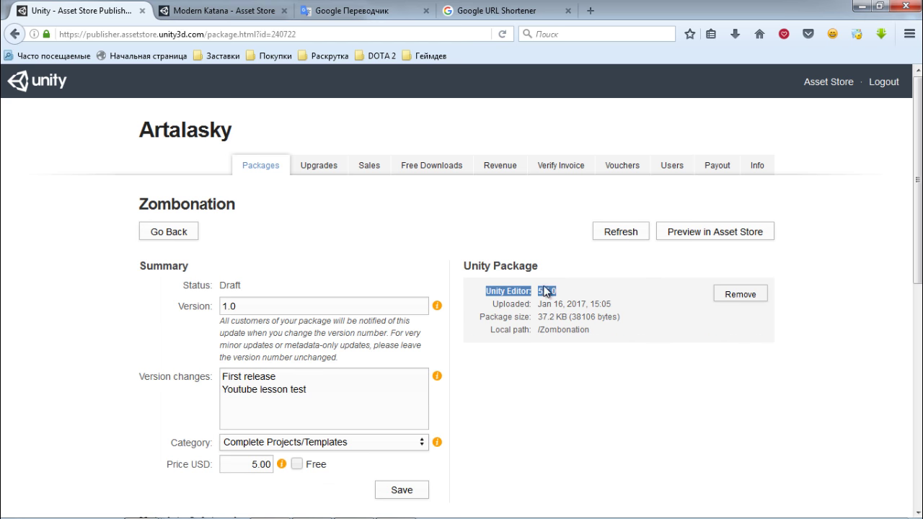
drag(625, 304, 538, 305)
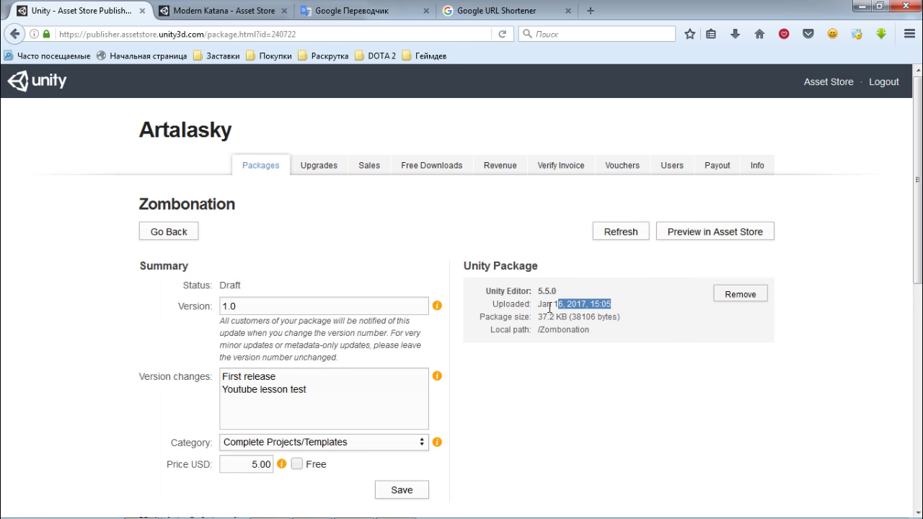
drag(620, 317, 537, 318)
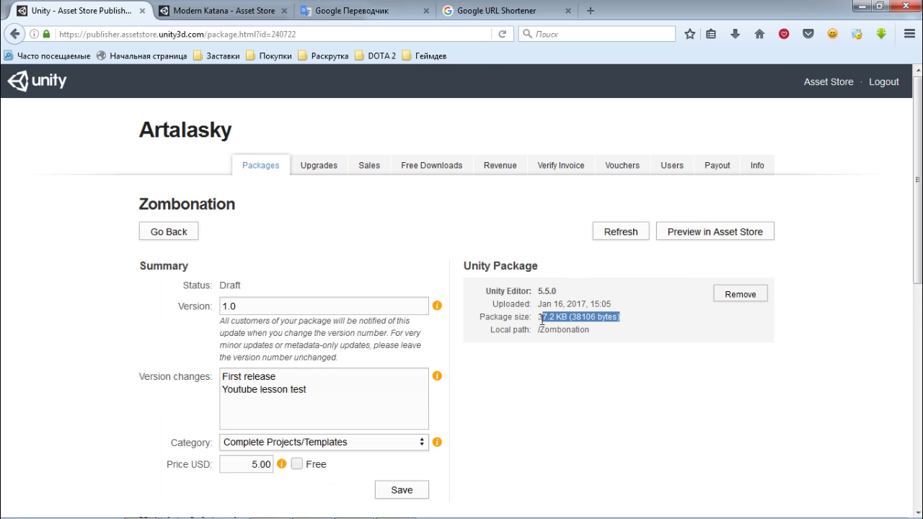
Clear the highlight and scroll down to the Metadata & Artwork section.
click(593, 333)
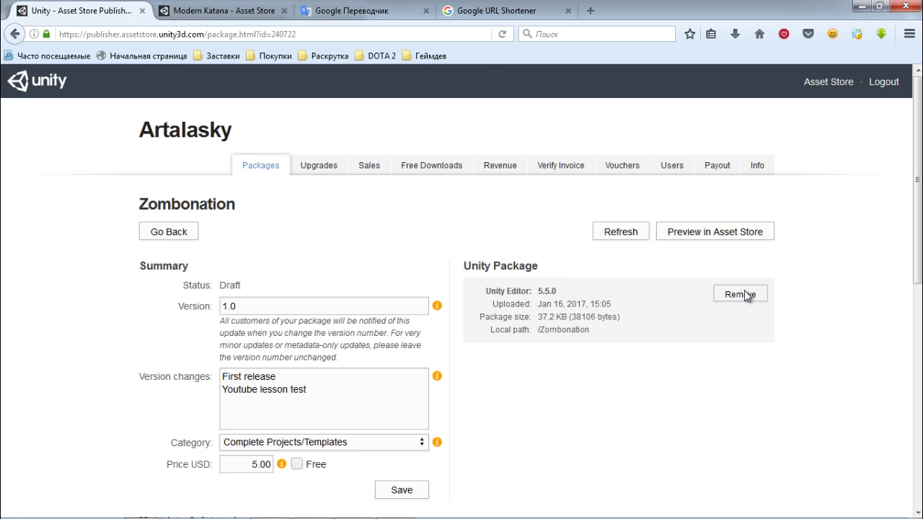
scroll(656, 295, down, 4)
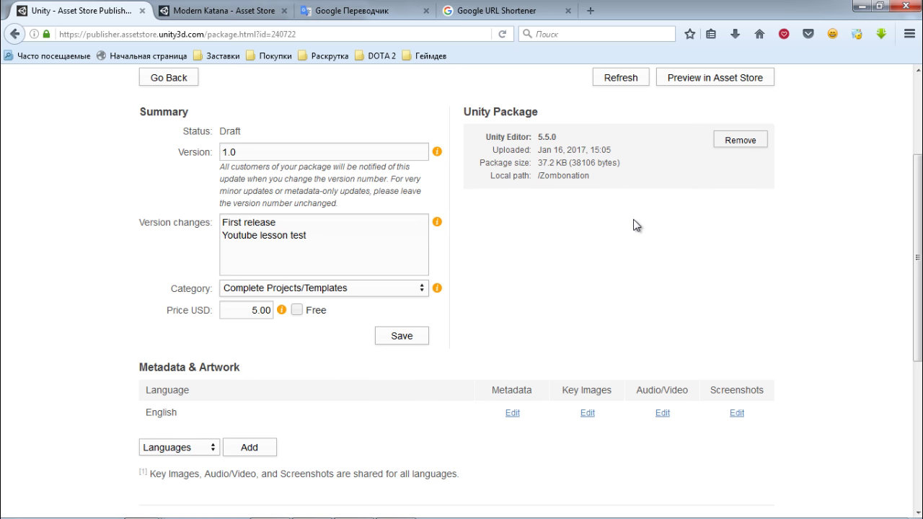
scroll(634, 228, down, 3)
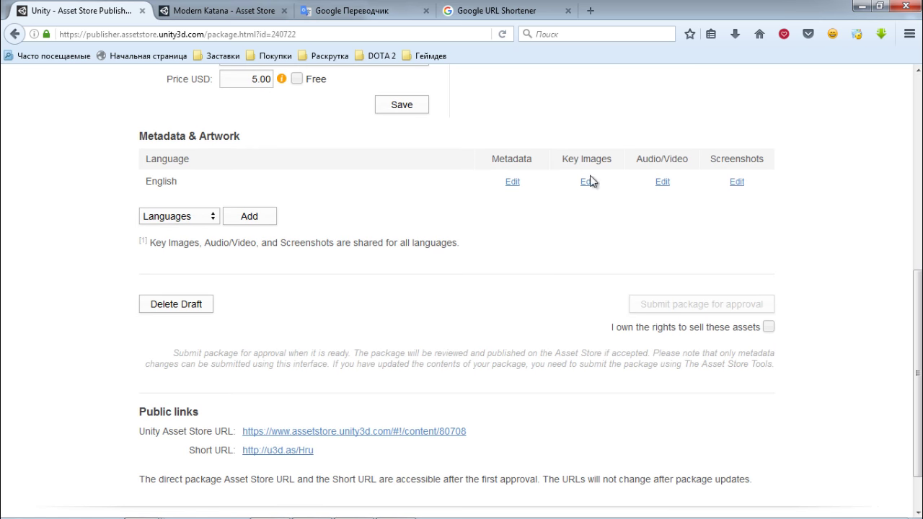
click(768, 327)
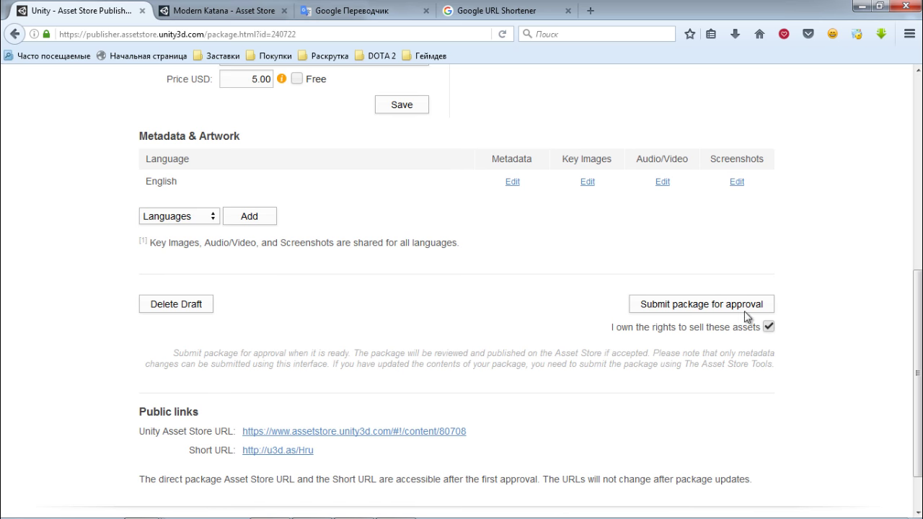
click(769, 328)
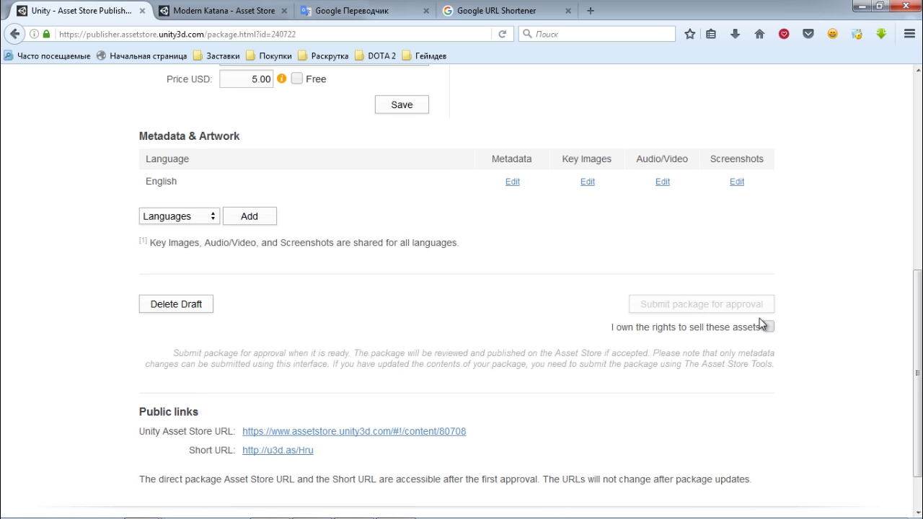
scroll(746, 329, down, 2)
scroll(746, 327, up, 6)
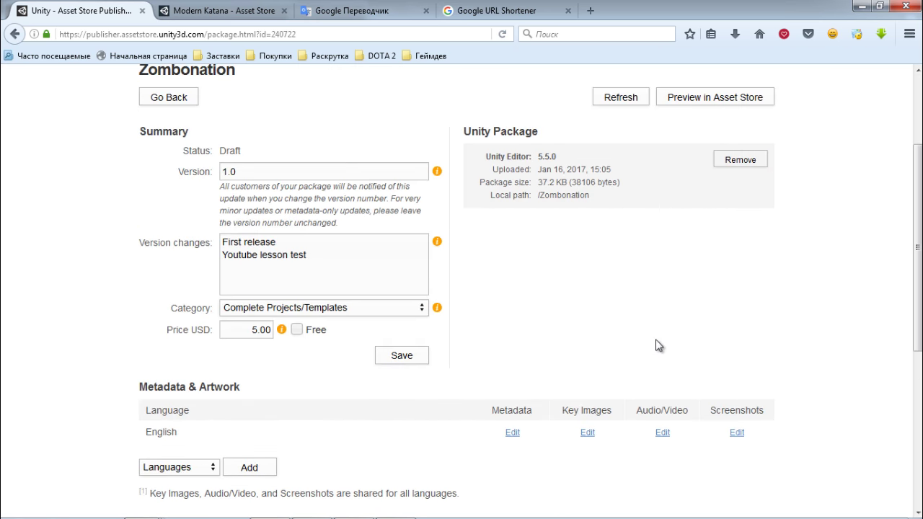
click(178, 231)
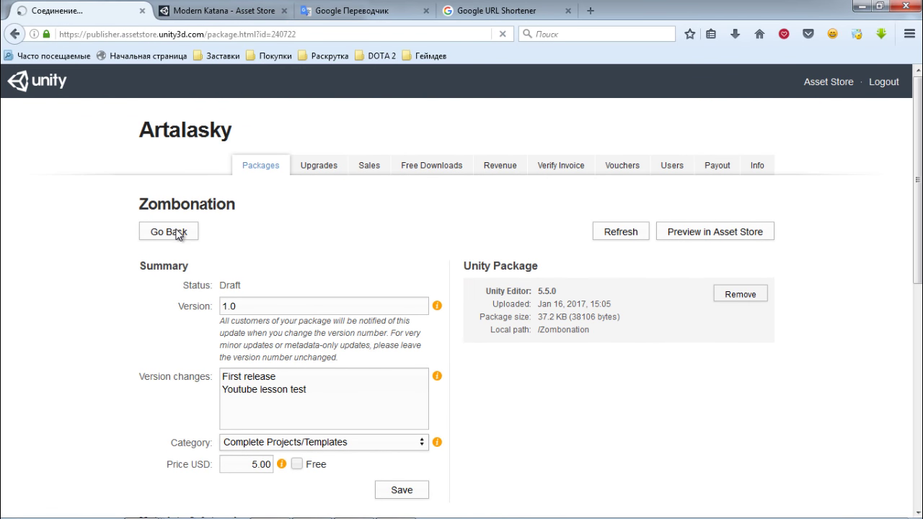